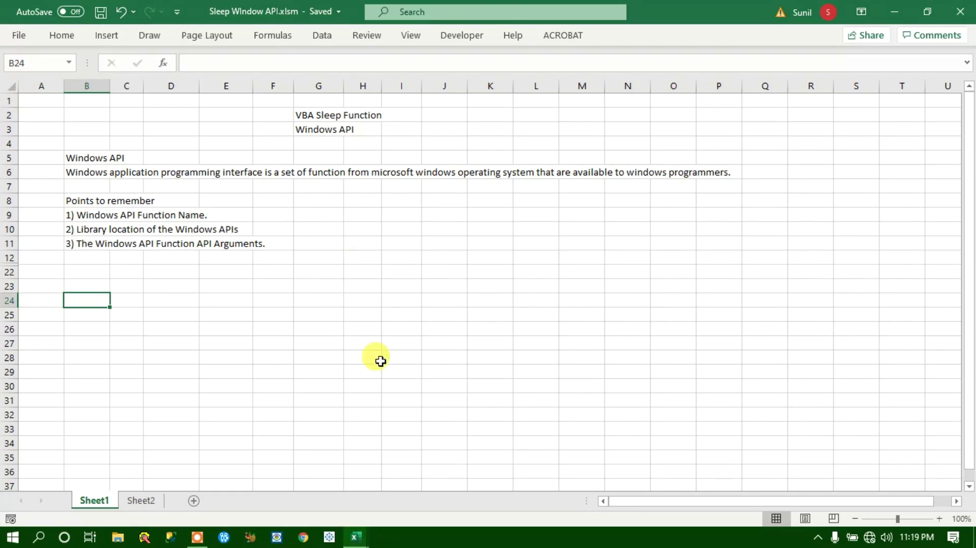
- Bring forward the Visual Basic editor showing Module2, which holds only Option Explicit
left_click(356, 537)
left_click(443, 481)
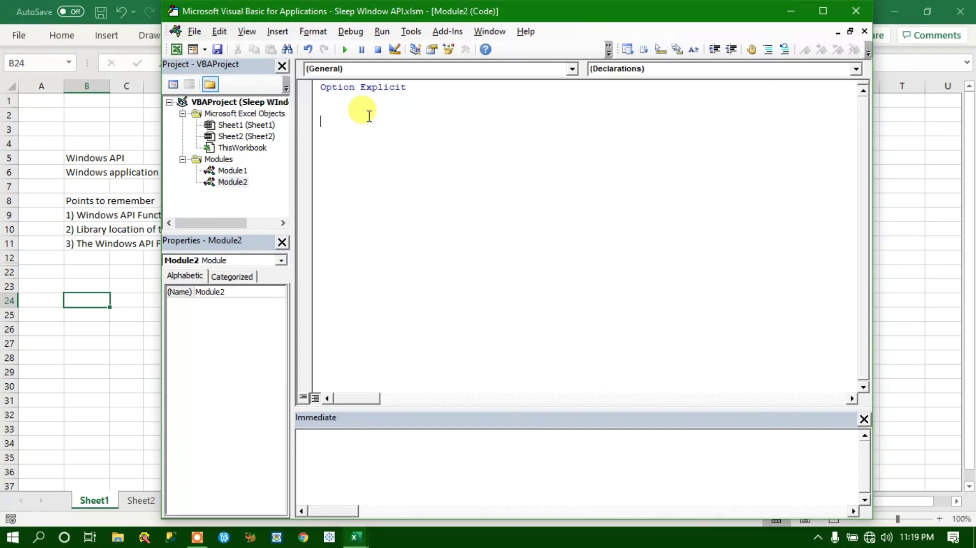
- Under Option Explicit, add Declare Sub Sleep Lib "Kernel32" (ByVal dwmilliseconds As Long)
key("BackSpace")
type("Declare ")
type("Sub Sleep ")
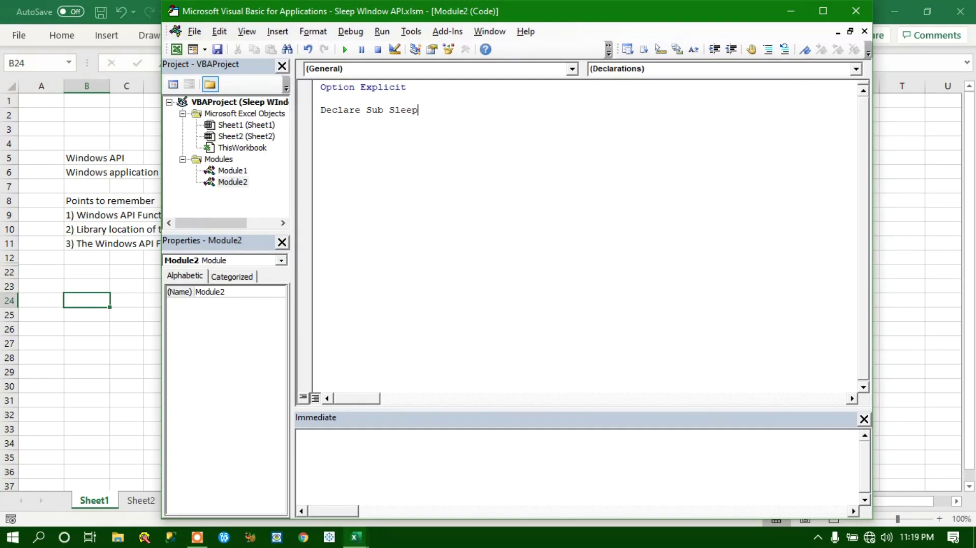
type("Lib \"Ker")
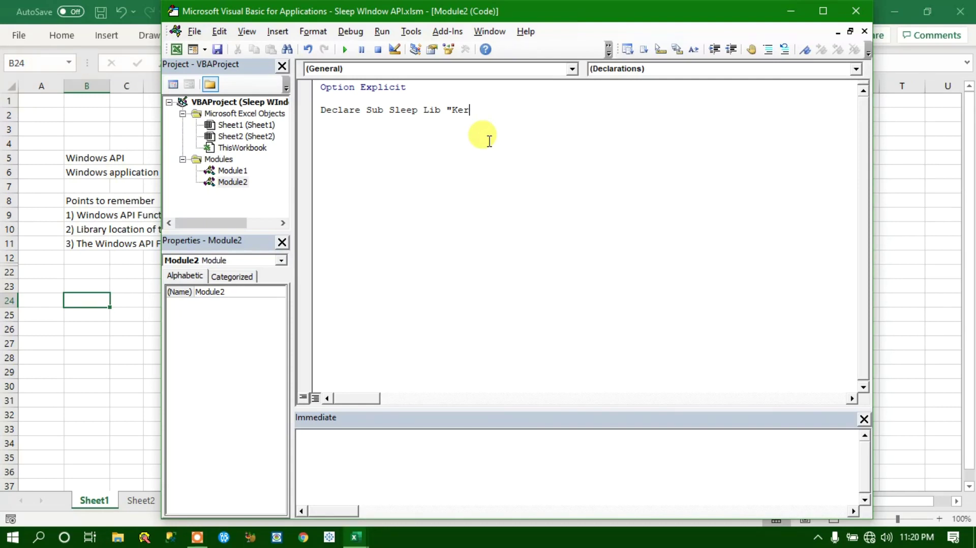
type("al")
key("BackSpace")
key("BackSpace")
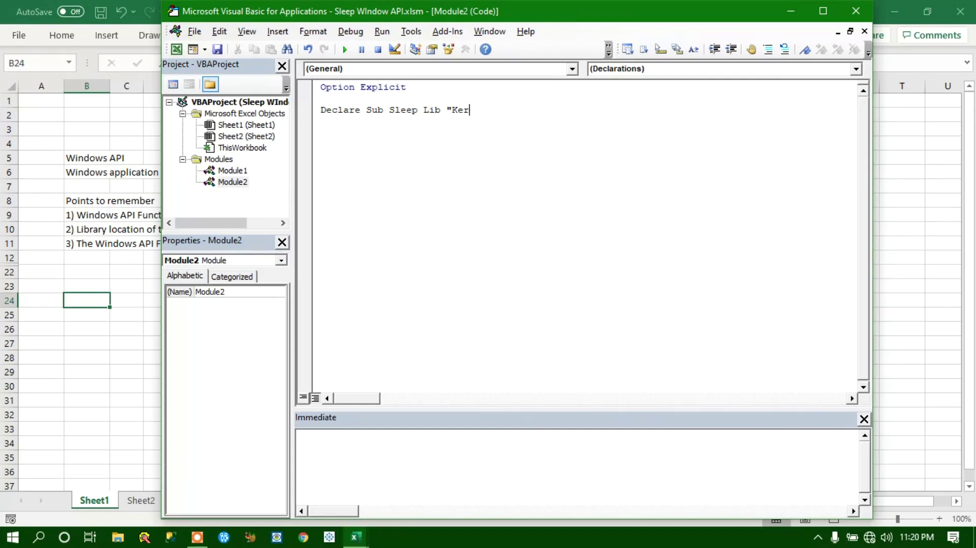
type("nel32\"")
type(" (")
type("byval ")
type("dw")
type("milliseconds")
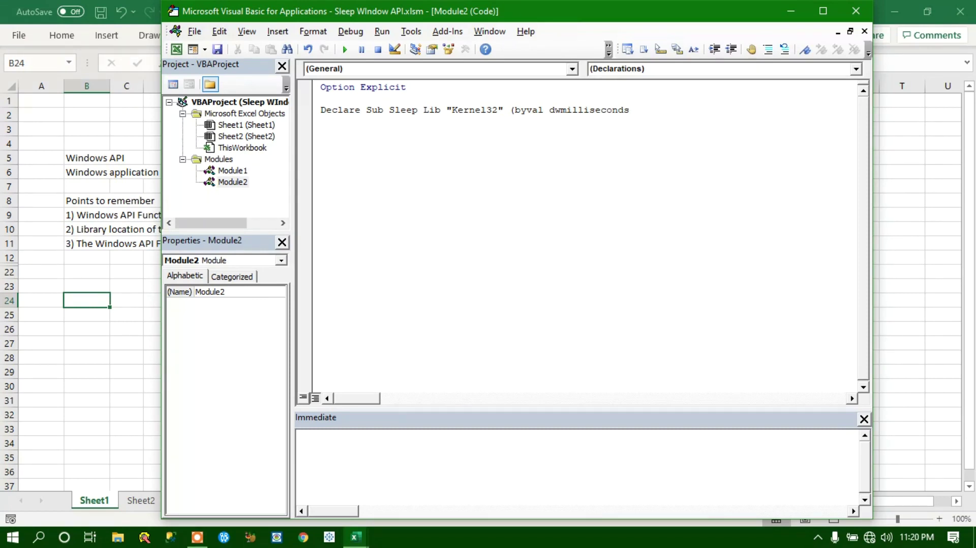
type("as Long)")
key("Return")
key("BackSpace")
key("Return")
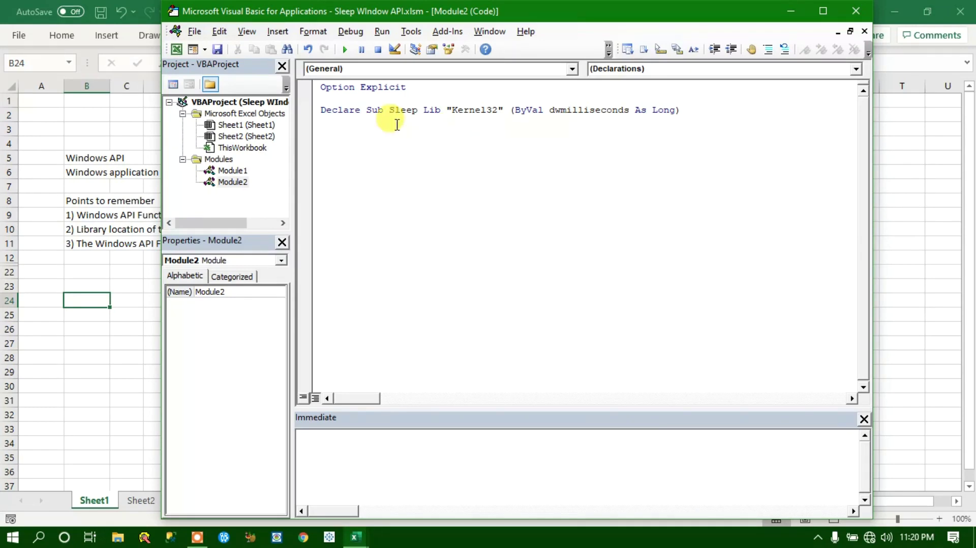
double_click(340, 111)
left_click(359, 137)
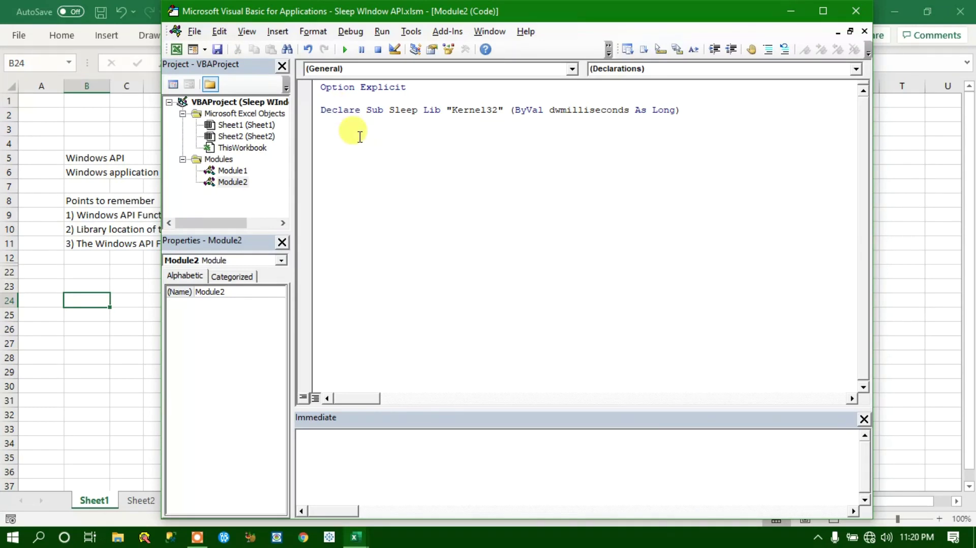
double_click(376, 116)
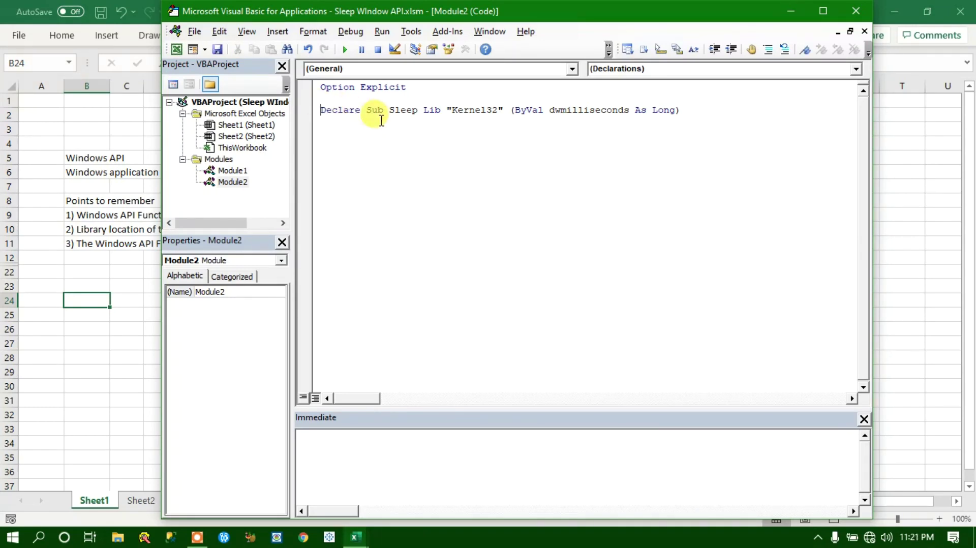
left_click(321, 110)
type("Public")
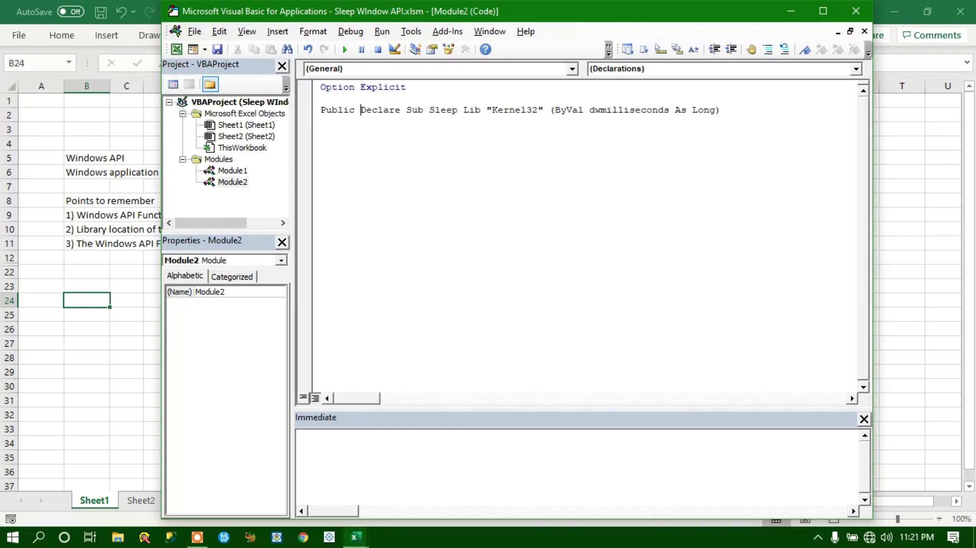
key("BackSpace")
key("BackSpace")
key("BackSpace")
type("rivate")
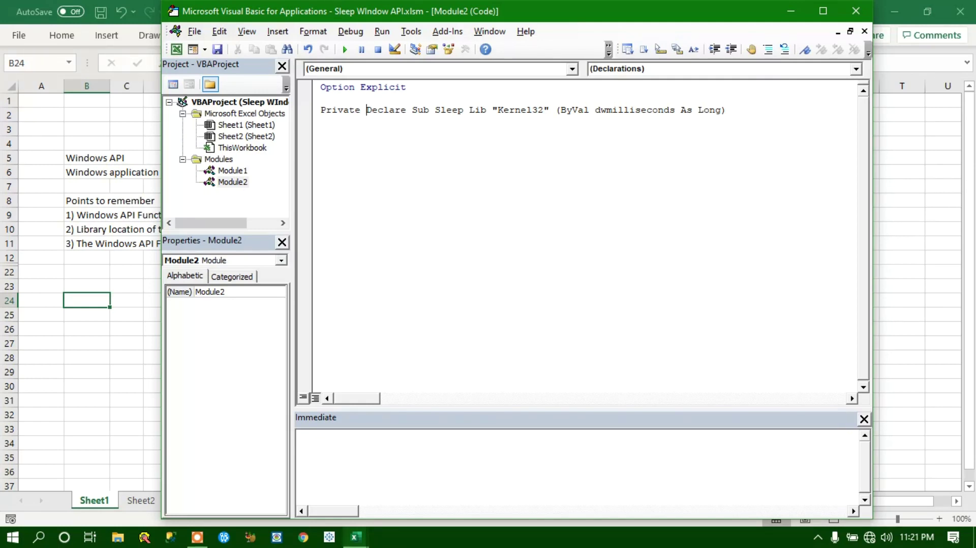
key("BackSpace")
key("BackSpace")
key("BackSpace")
key("BackSpace")
key("BackSpace")
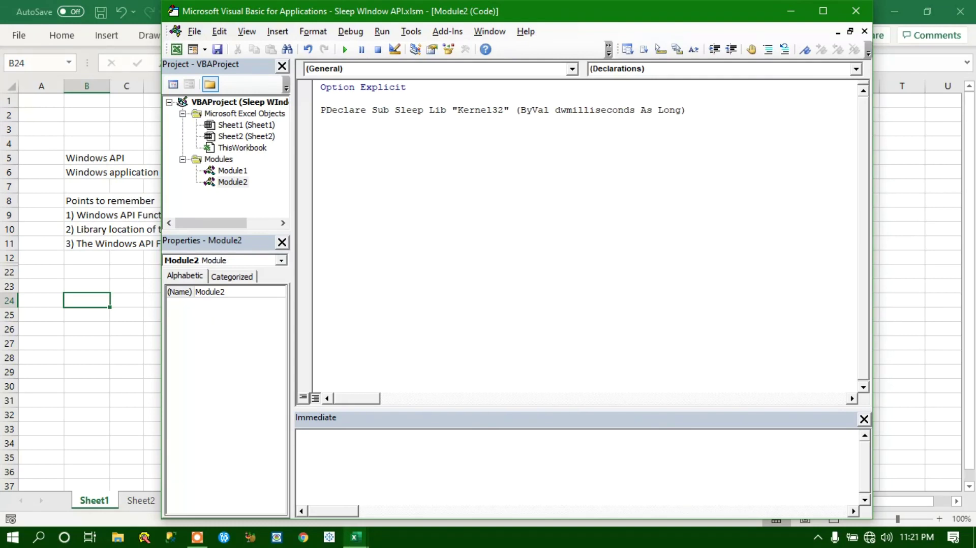
key("BackSpace")
left_click(364, 144)
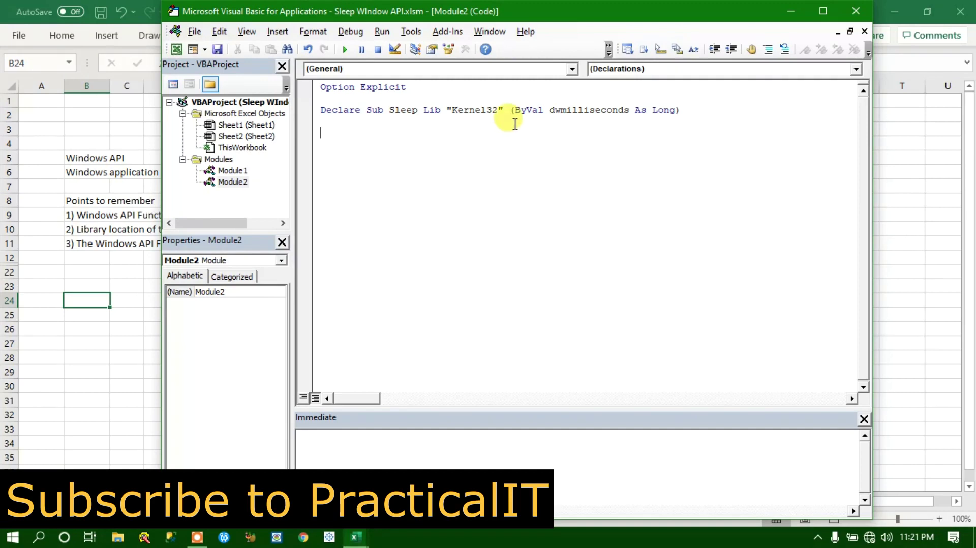
left_click(596, 111)
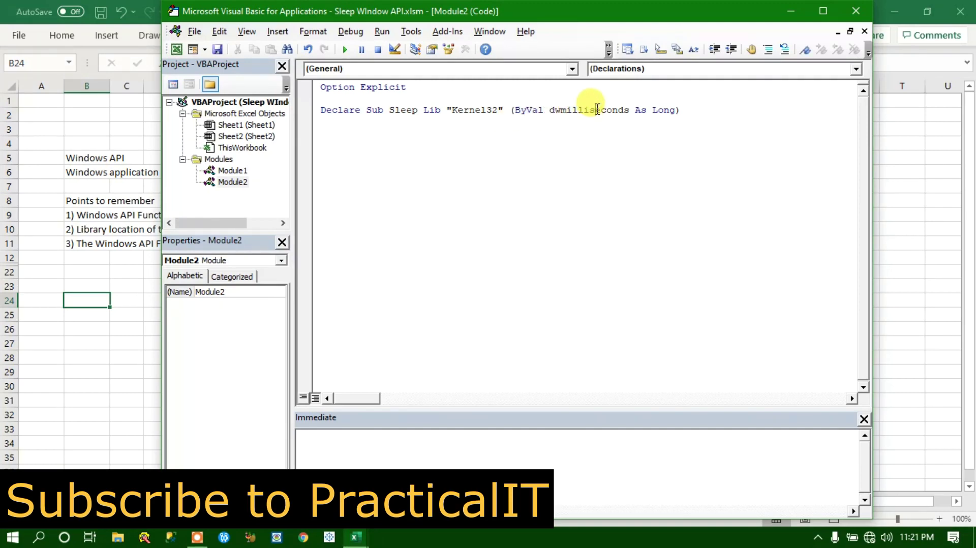
double_click(602, 110)
left_click(695, 112)
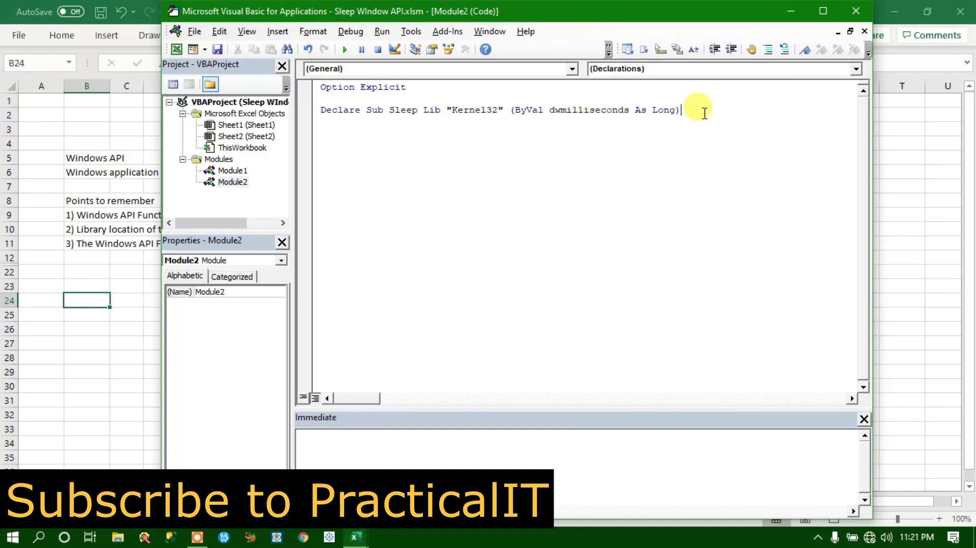
key("Return")
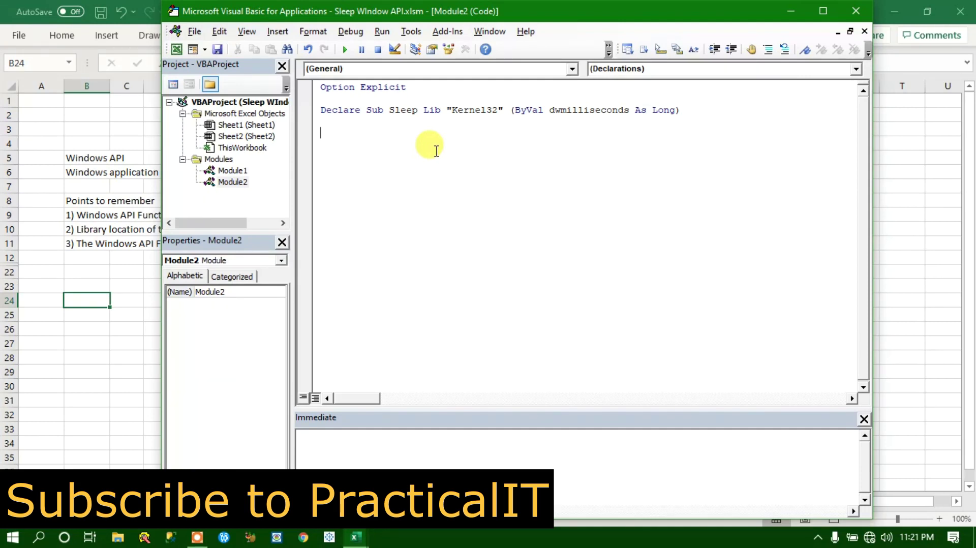
- Create Sub USeofSleepAPI with Dim myrange As Range and Set myrange = Selection
type("Sub ")
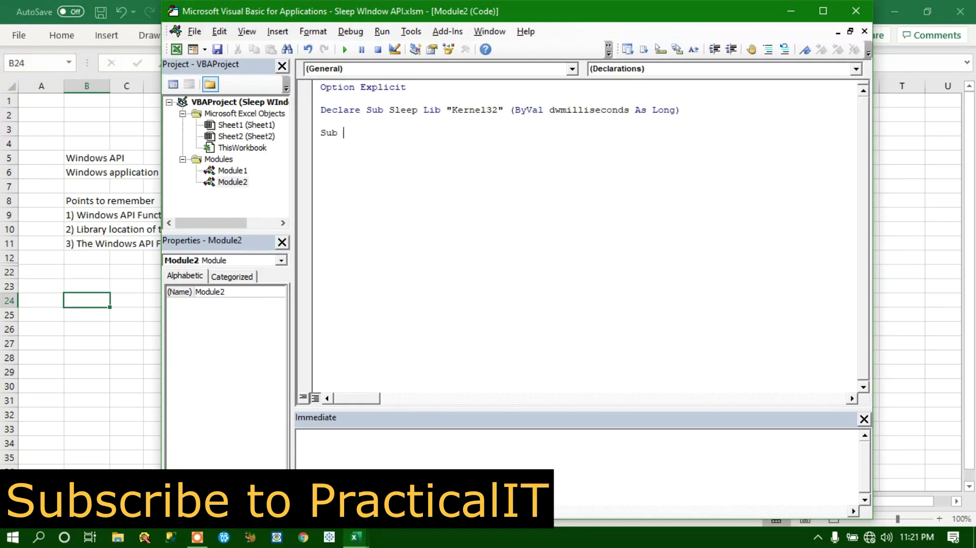
type("USeofSleepAPI")
key("Return")
key("Return")
key("Return")
key("Return")
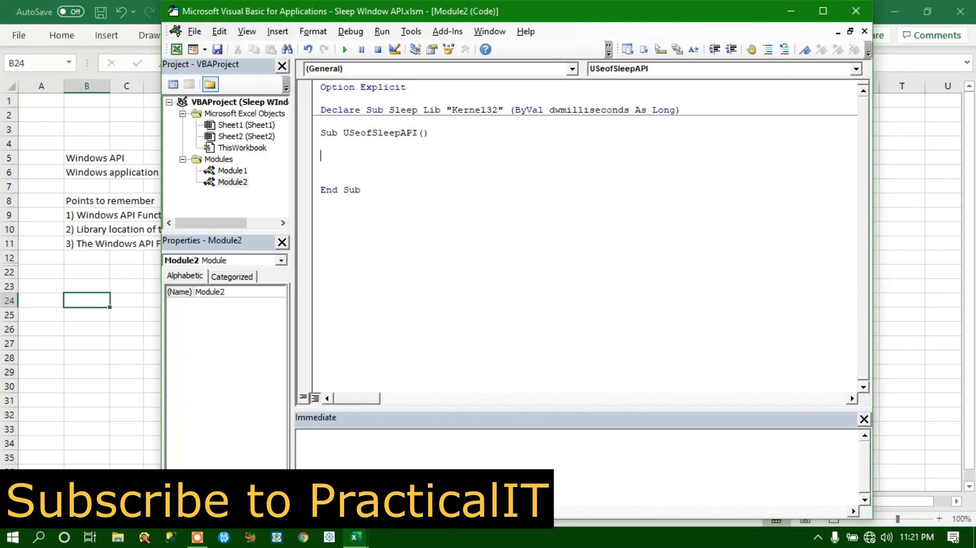
type("dim myrange as ra")
key("Tab")
key("Return")
type("set myrange= ")
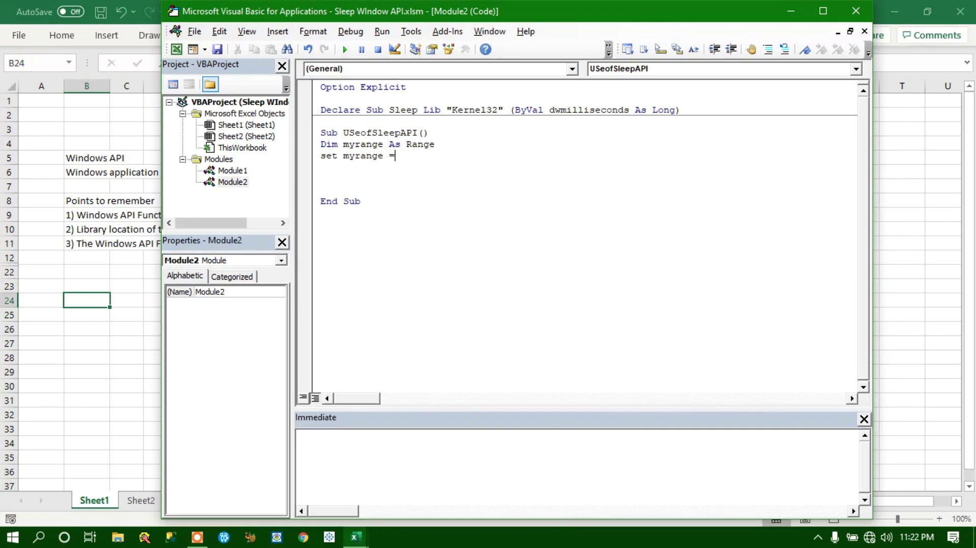
type("selection")
key("Return")
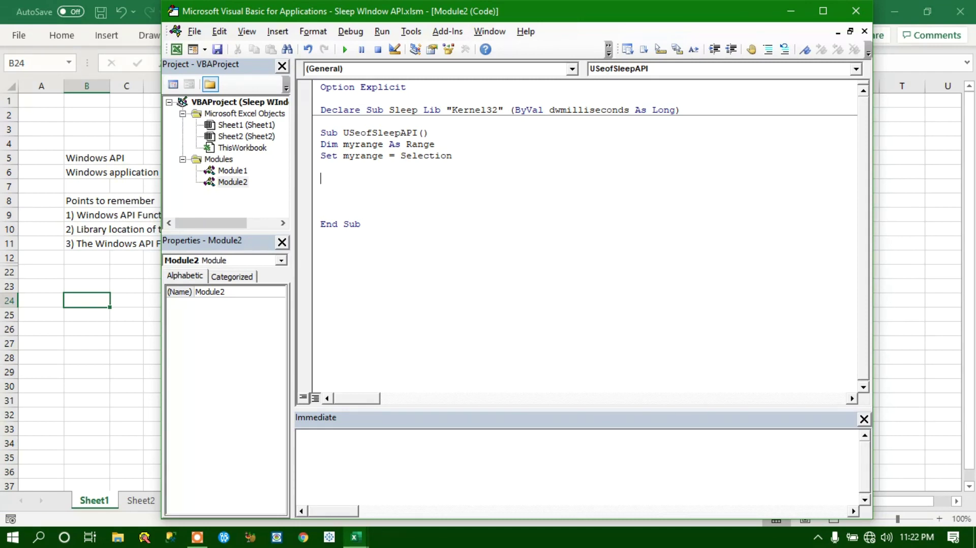
key("Return")
key("Up")
- Add Dim i As Integer and a For i = 1 To myrange.Count … Next i loop, then return to the worksheet
type("dim i as int")
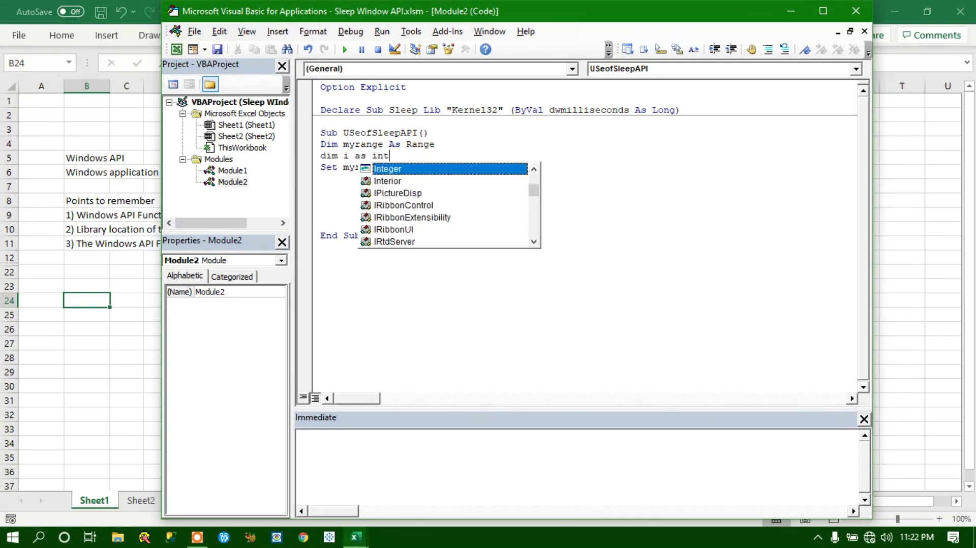
key("Return")
type("for i -")
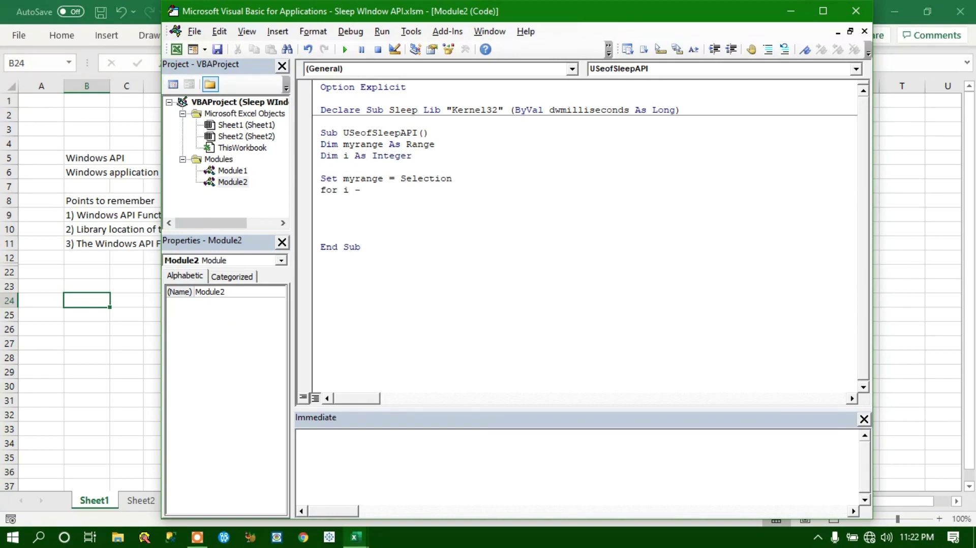
key("BackSpace")
type("= 1 to myrange.cou")
key("Return")
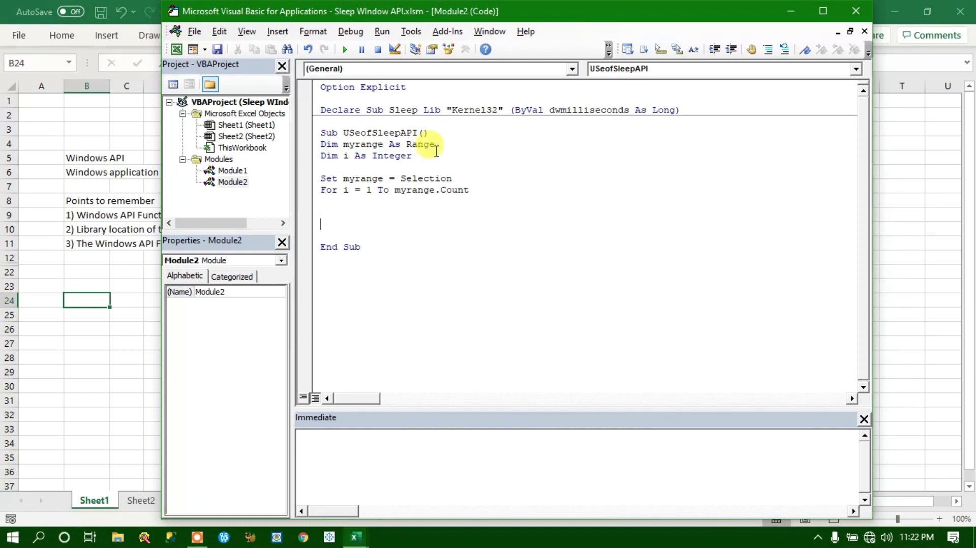
type("nexti")
key("Up")
key("Up")
key("alt+F11")
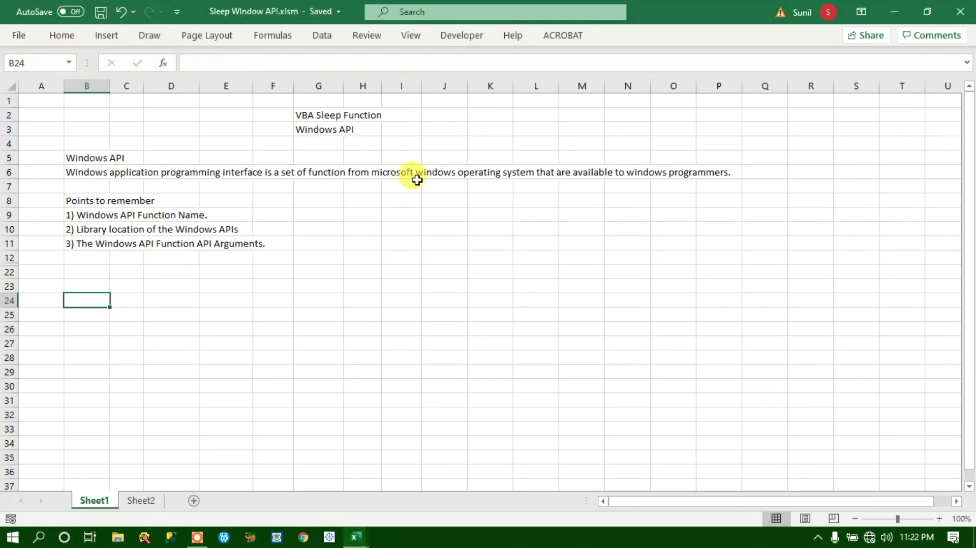
- Select cells from H7, then set myrange(i).Interior.Color = WorksheetFunction.RandBetween(1, 2^24-1) inside the loop
mouse_move(363, 186)
left_mouse_down()
mouse_move(444, 240)
mouse_move(547, 241)
left_mouse_up()
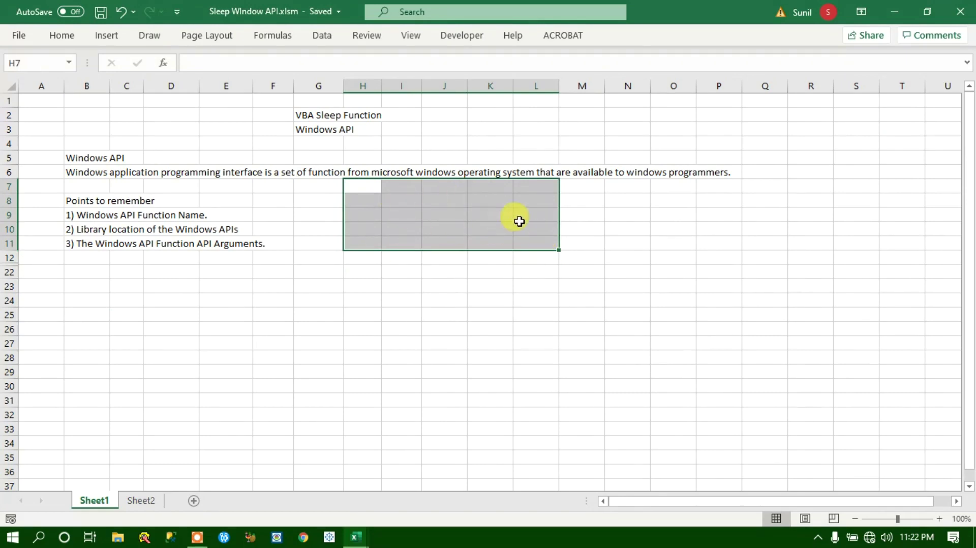
key("alt+F11")
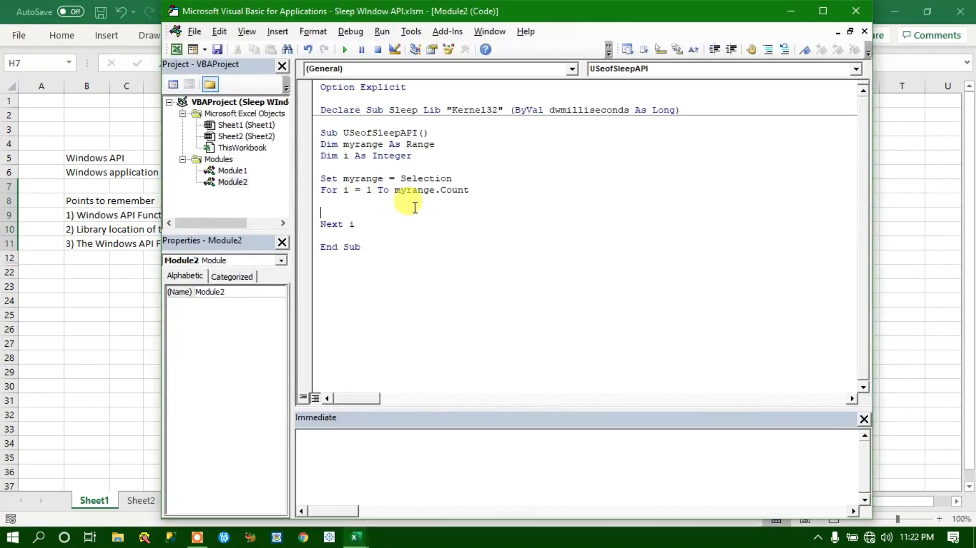
type("myrange (")
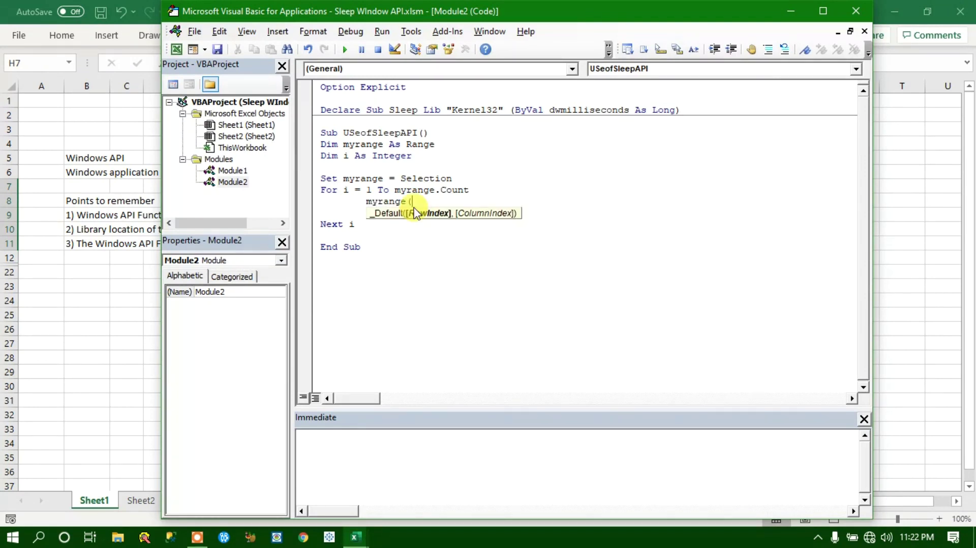
type("i).interior")
type("colr")
key("BackSpace")
type("or = worksh")
key("ctrl+space")
key("Tab")
type(".ran")
key("Down")
key("Tab")
type("(1,2")
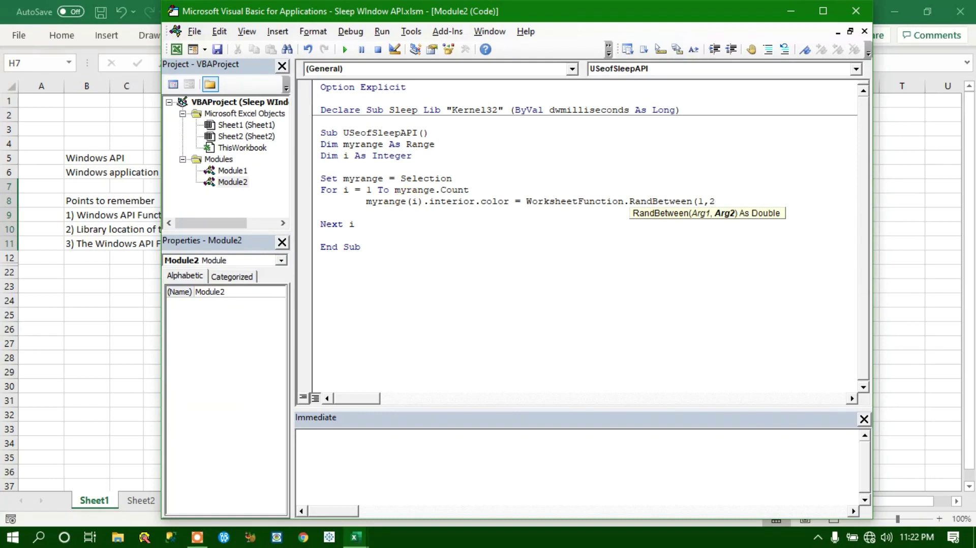
type("^24-1)")
key("Return")
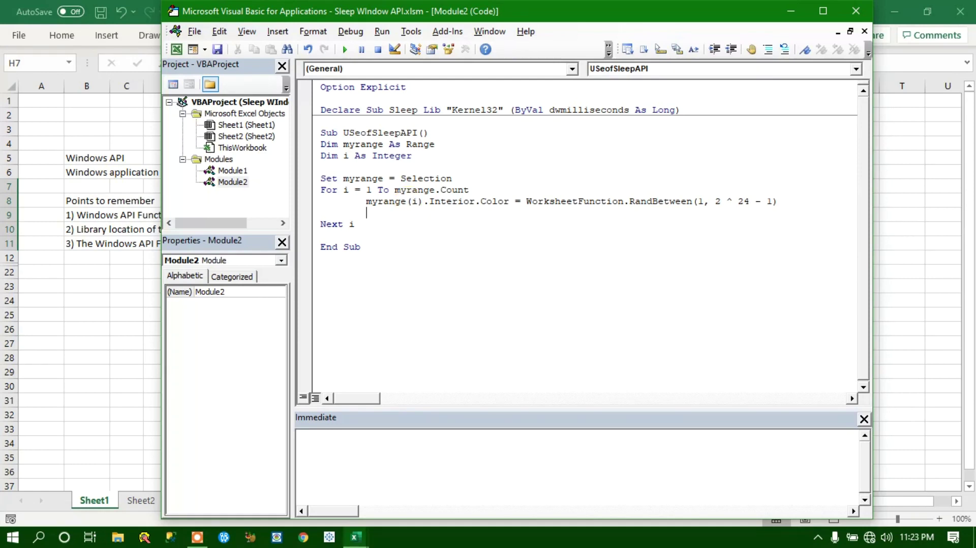
- Add a Sleep 100 line after the colour line in the loop
type("sleep ")
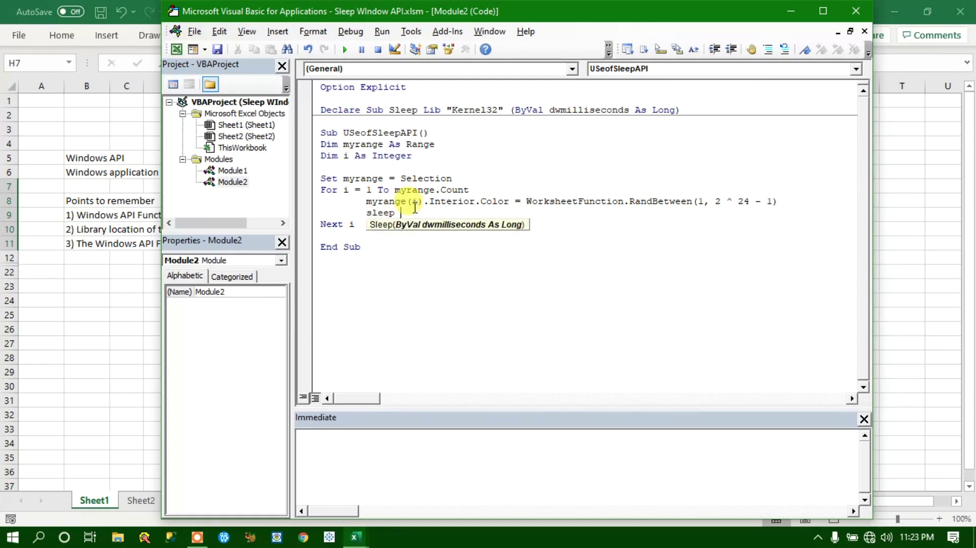
type("100")
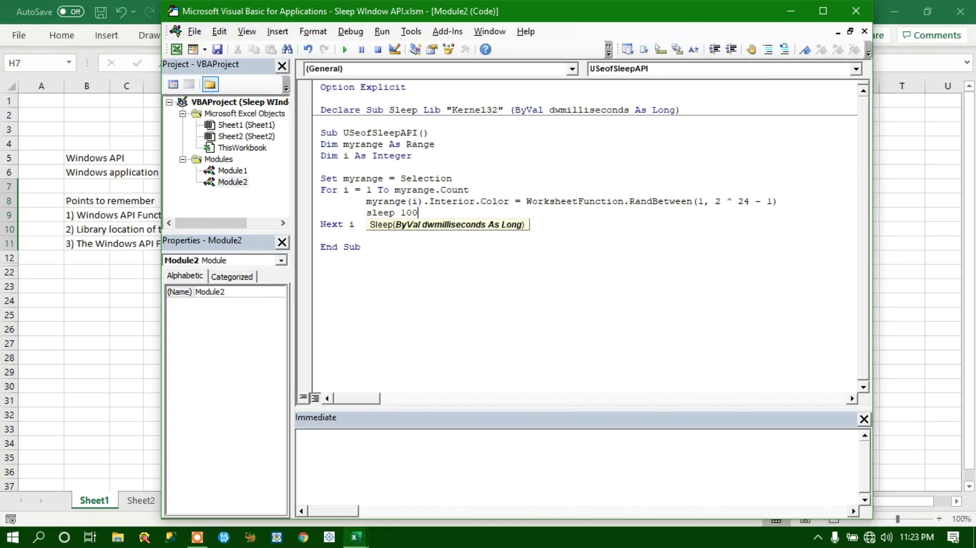
left_click(496, 259)
left_click(429, 212)
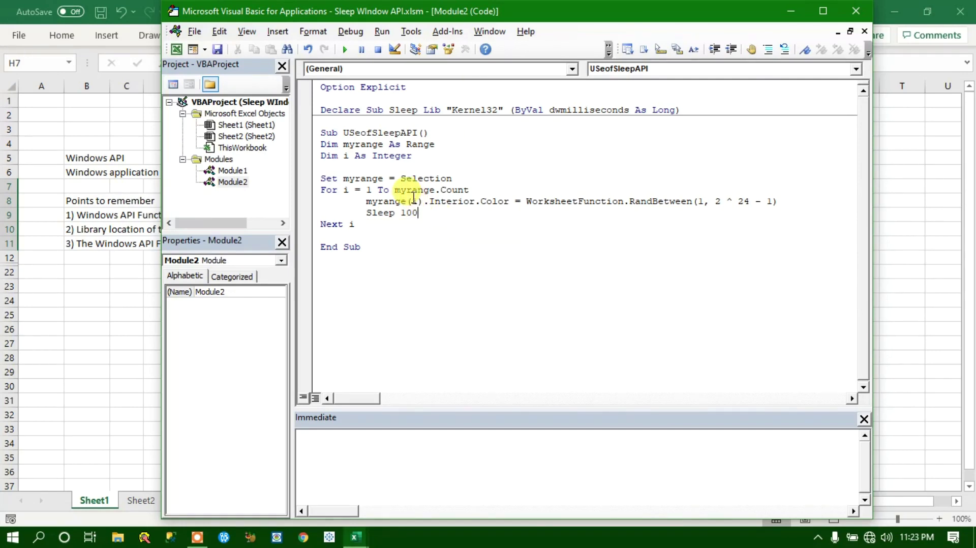
- Select the G7:H10 block and drag the code window right so the cells show beside the macro
key("alt+F11")
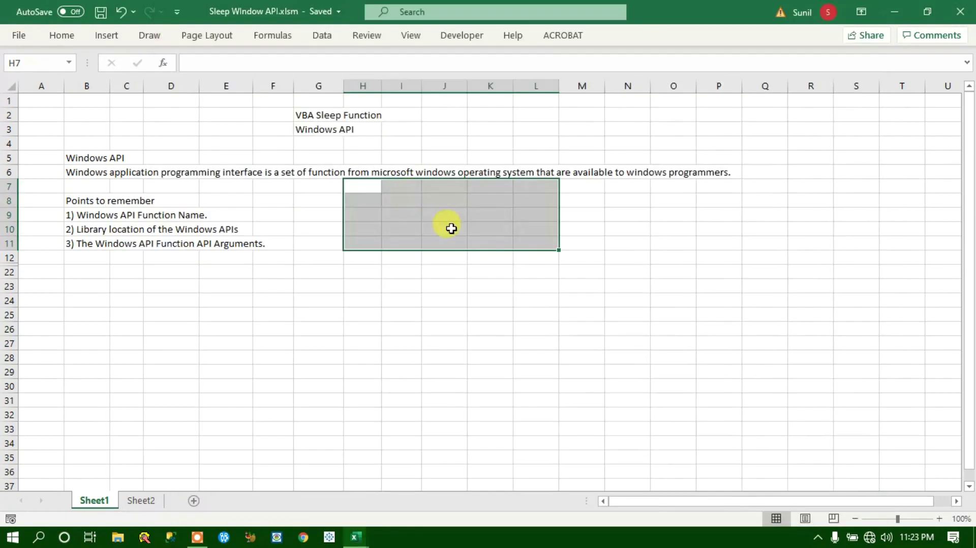
left_click(443, 269)
left_click_drag(325, 192, 378, 225)
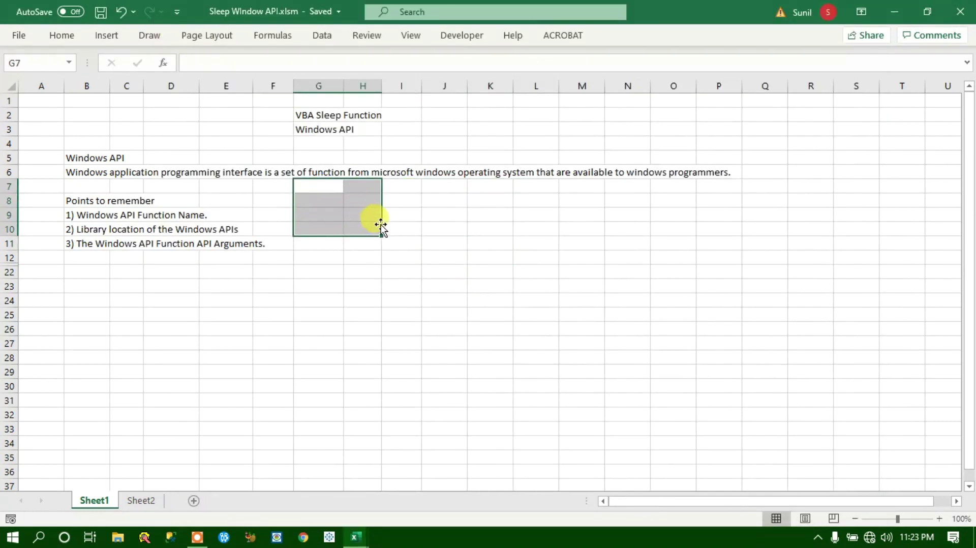
key("alt+F11")
left_click_drag(477, 30, 622, 25)
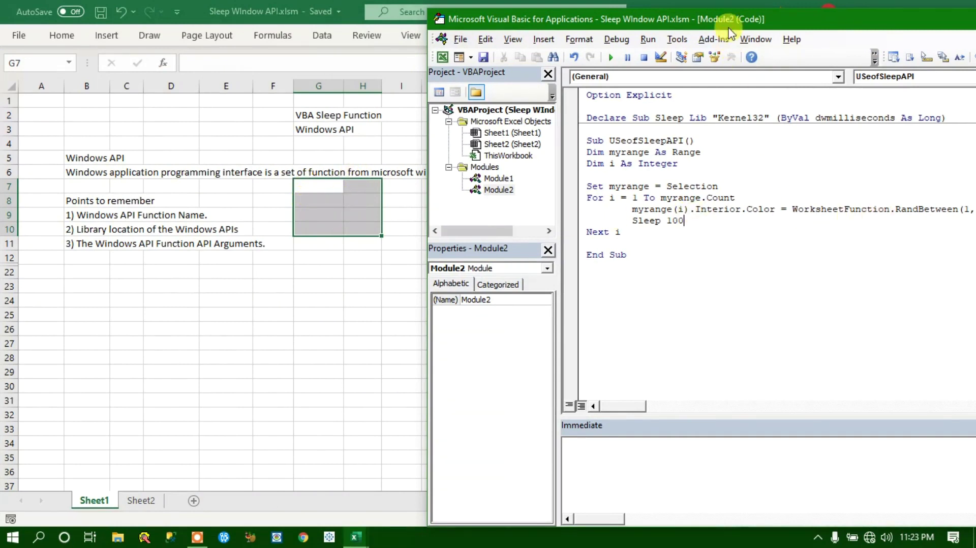
left_click_drag(728, 20, 493, 20)
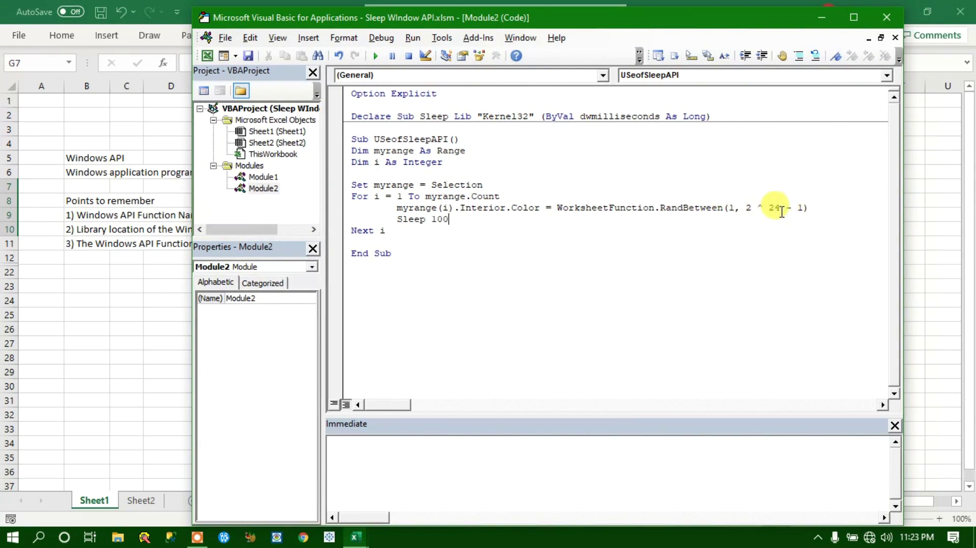
left_click_drag(804, 207, 751, 205)
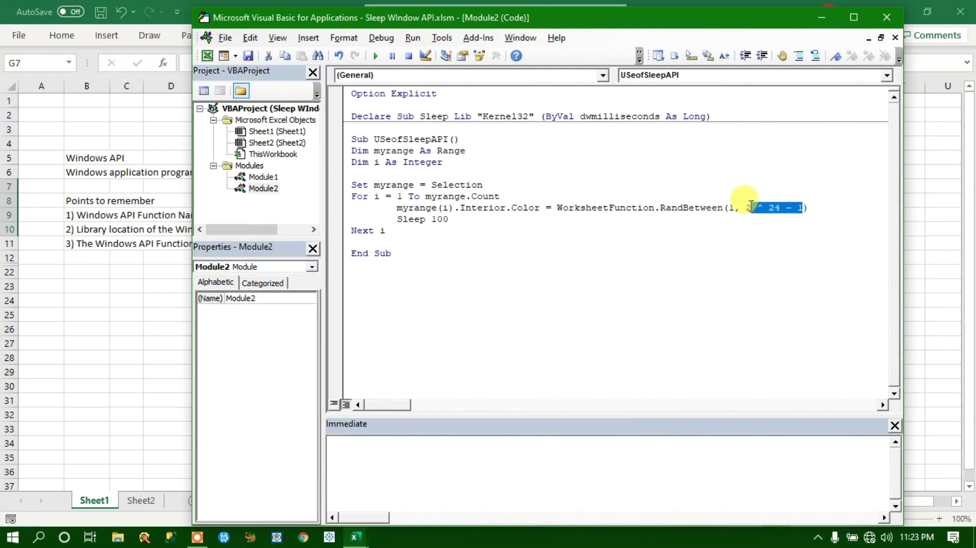
left_click(768, 220)
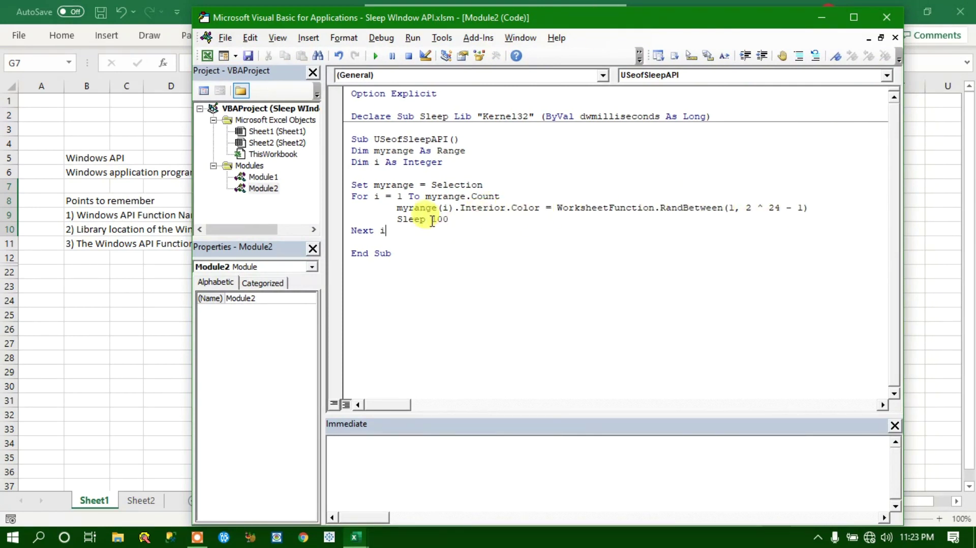
left_click_drag(492, 25, 694, 20)
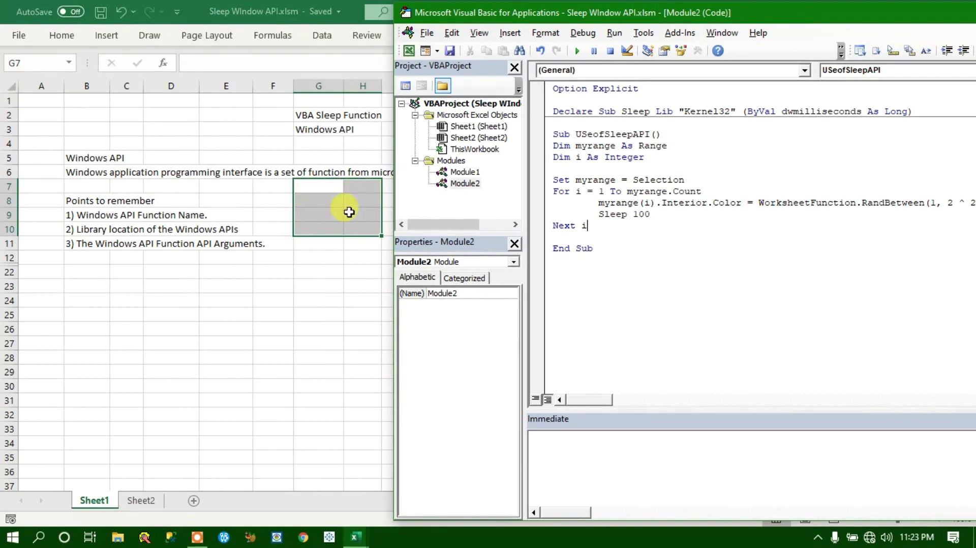
- Run the colouring macro, clear the fills from G7:H10, and select G7:J10
left_click(578, 50)
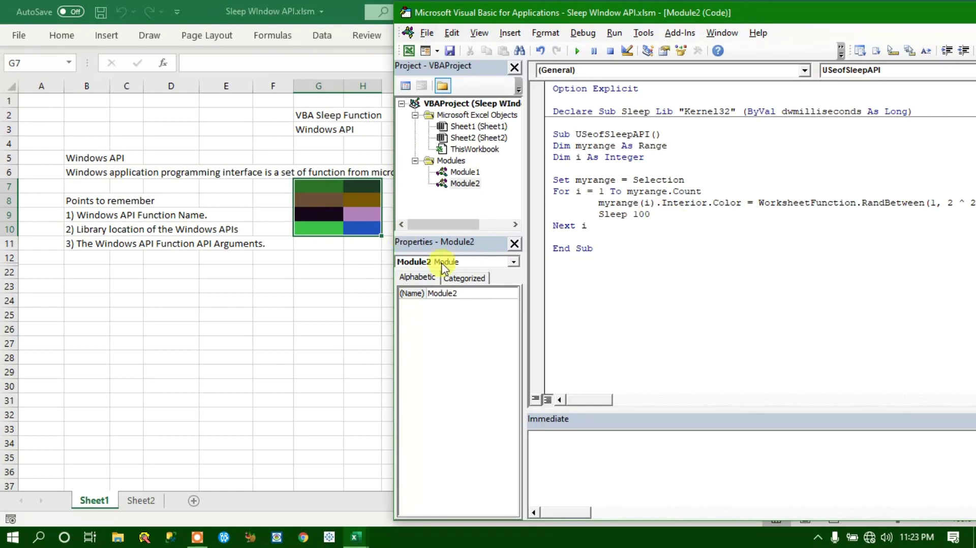
left_click(377, 298)
mouse_move(314, 187)
left_mouse_down()
mouse_move(358, 189)
mouse_move(368, 227)
left_mouse_up()
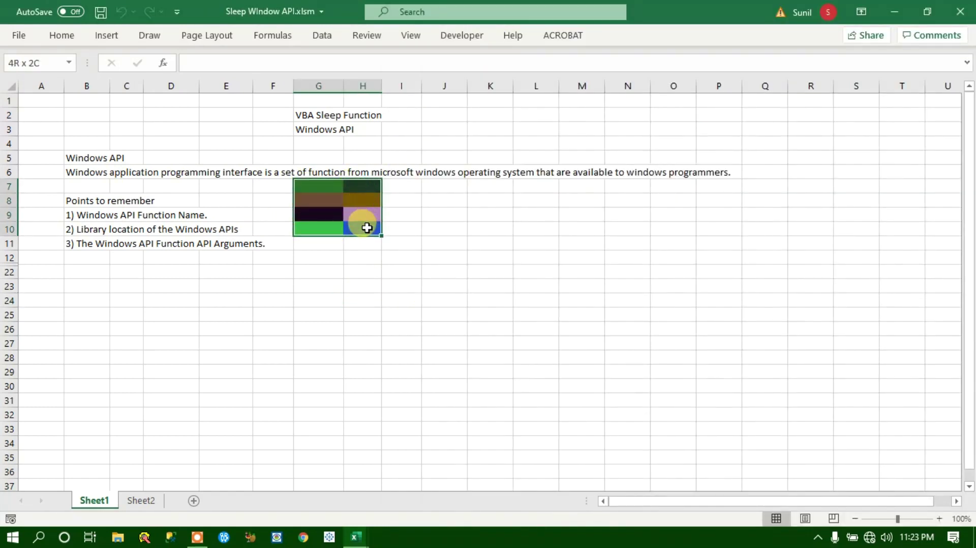
key("alt+h")
key("e")
key("a")
left_click(362, 257)
mouse_move(305, 194)
left_mouse_down()
mouse_move(423, 191)
mouse_move(438, 235)
left_mouse_up()
- Change the loop's pause from Sleep 100 to Sleep 200
key("alt+F11")
left_click(658, 215)
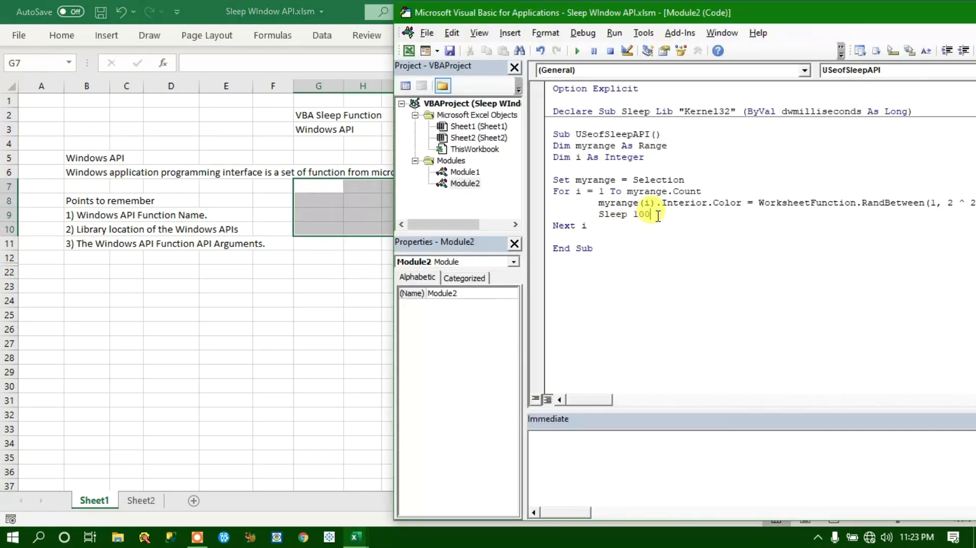
key("BackSpace")
key("BackSpace")
key("BackSpace")
type("200")
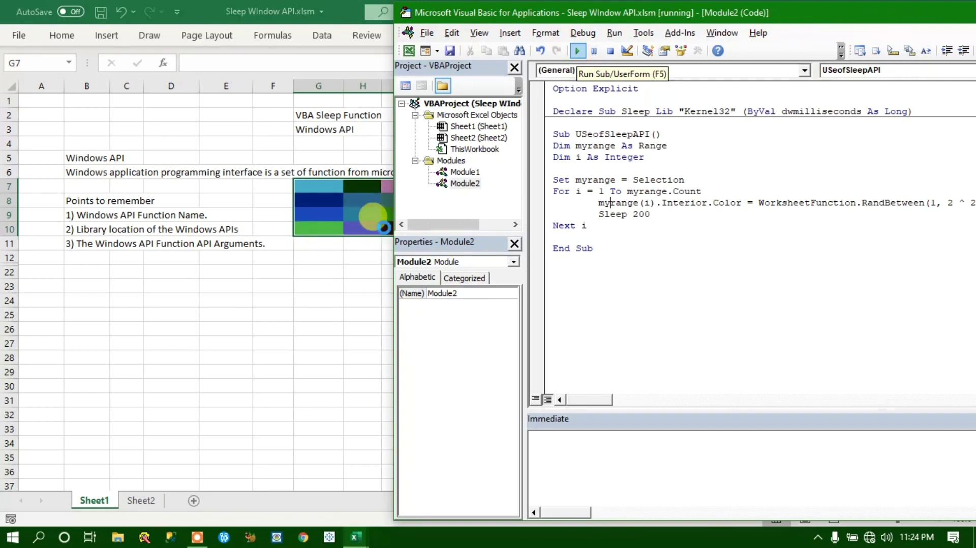
- Run the macro on G7:J10 and clear the resulting random colours
left_click(319, 257)
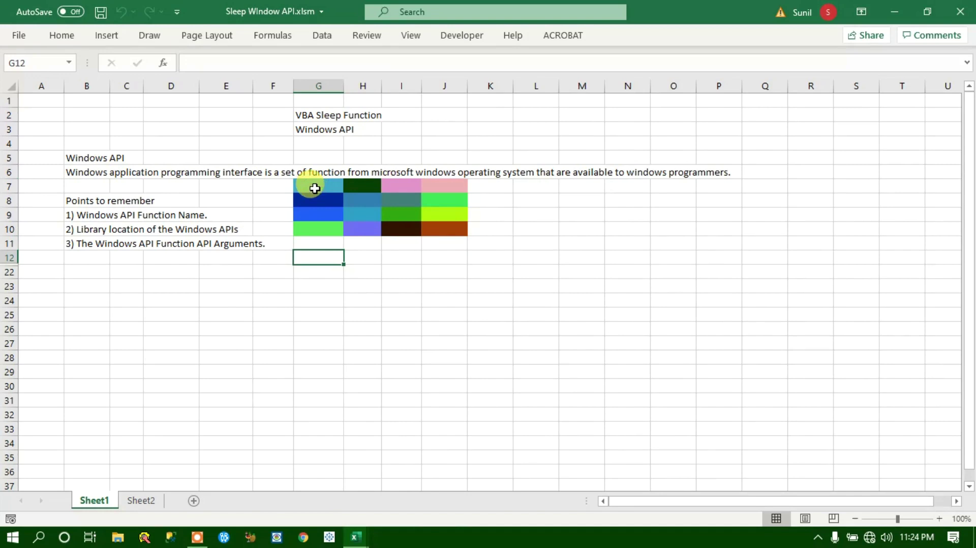
left_click_drag(316, 185, 460, 226)
key("alt+e")
key("a")
key("a")
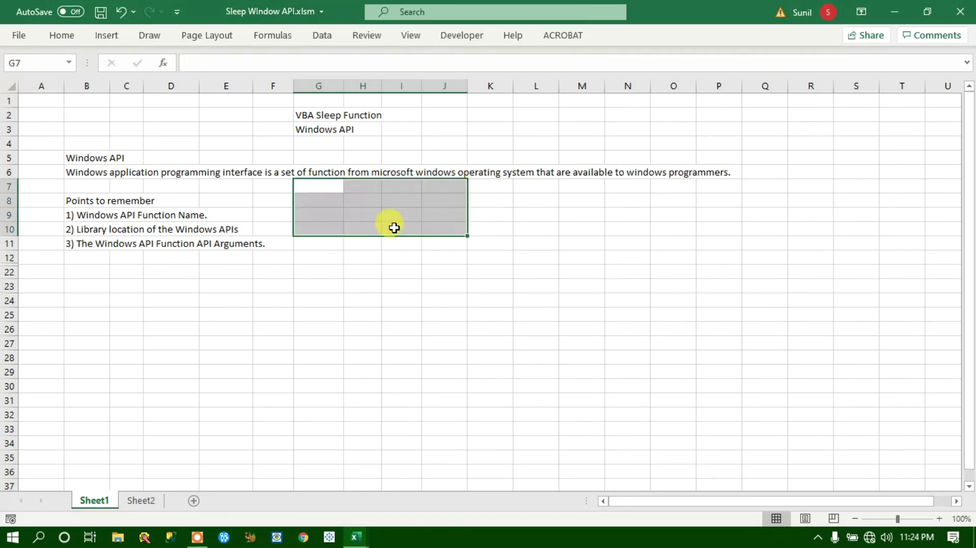
left_click(392, 224)
key("alt+Tab")
left_click(556, 113)
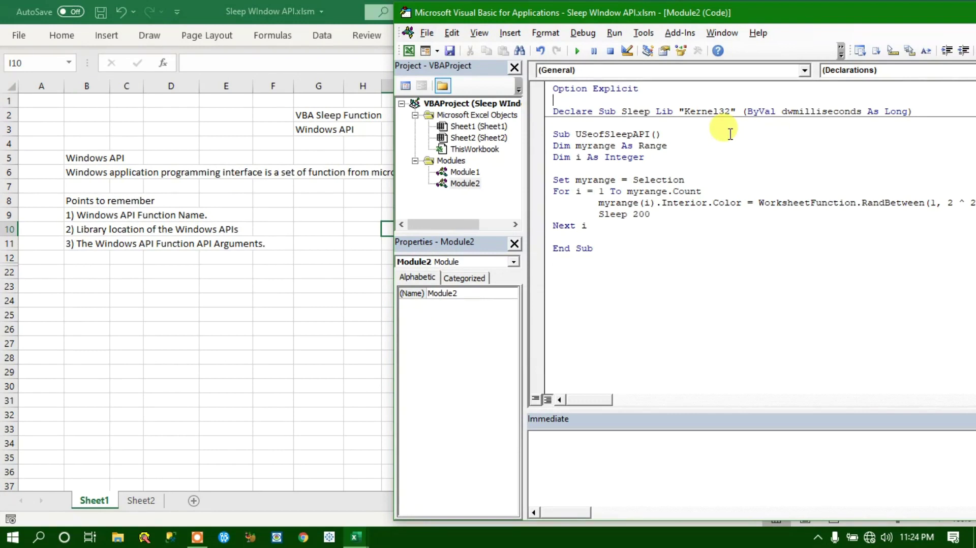
- Add a comment above the Sleep declaration: 'this is possible only when a user has win32 excel version'
key("Return")
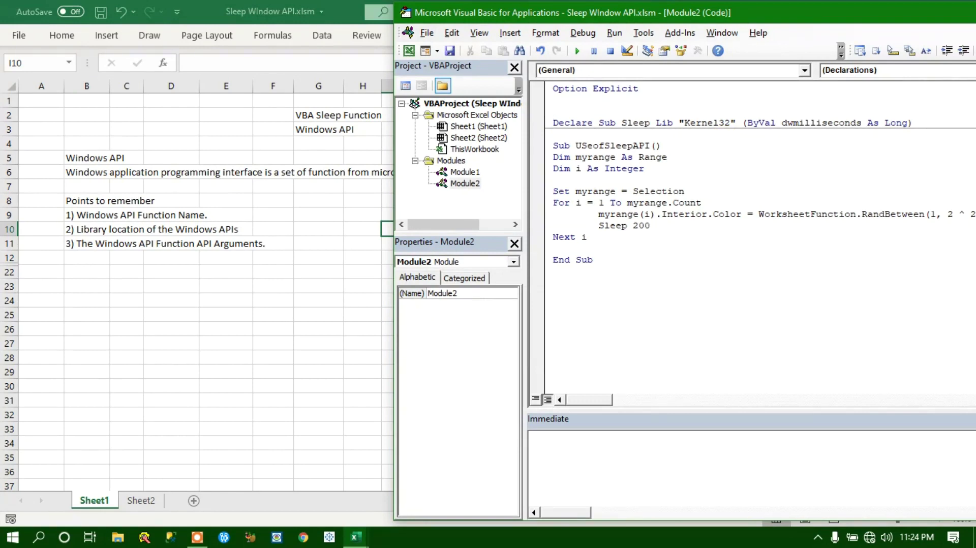
type("'this is possibel")
key("BackSpace")
key("BackSpace")
type("le only when a ")
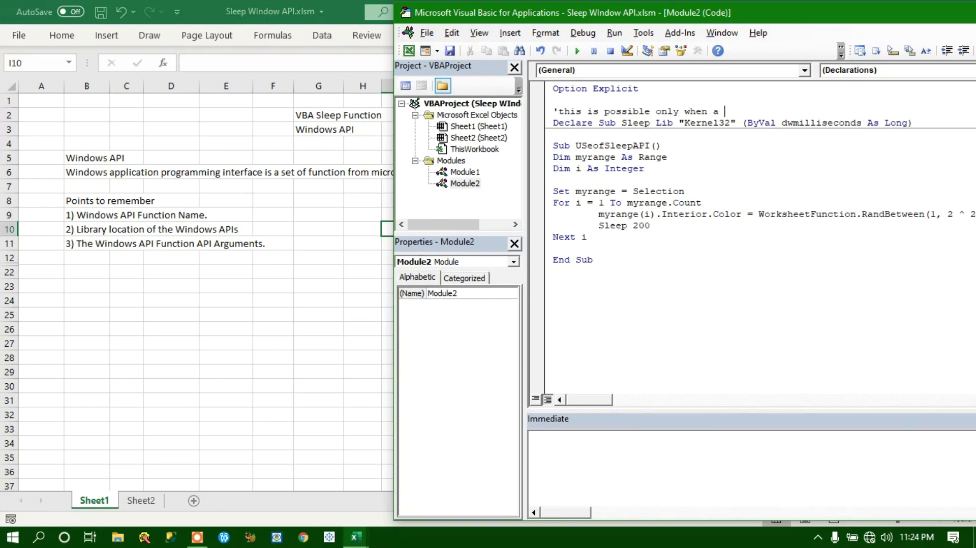
type("user has win32 ")
type("excel e")
key("BackSpace")
type("veriosn")
key("BackSpace")
key("BackSpace")
type("n")
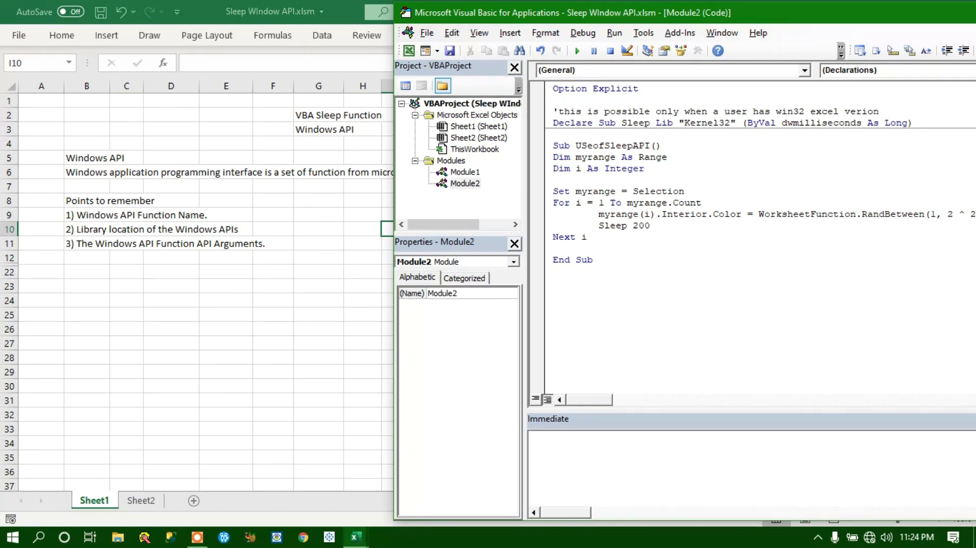
- Start an '#if vba7 the' line above the comment
left_click(554, 100)
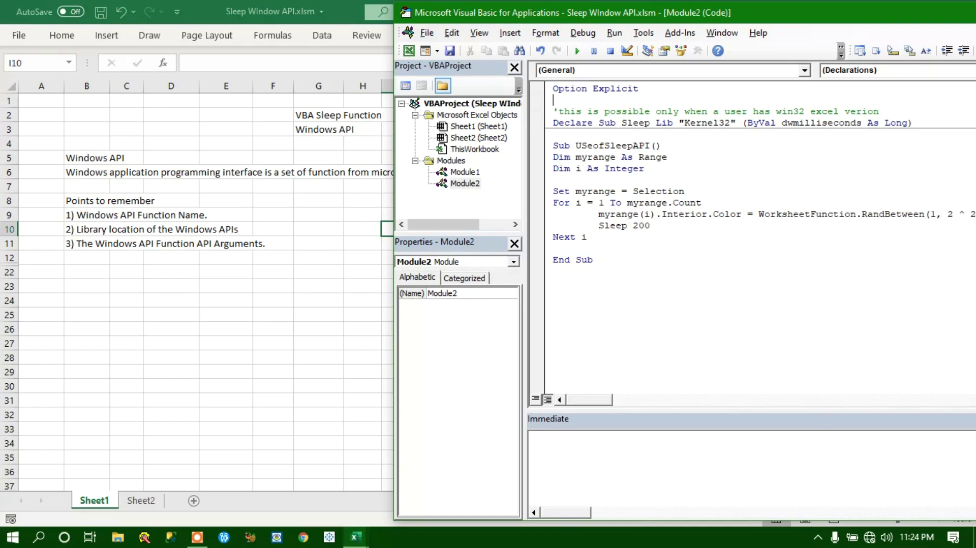
key("Return")
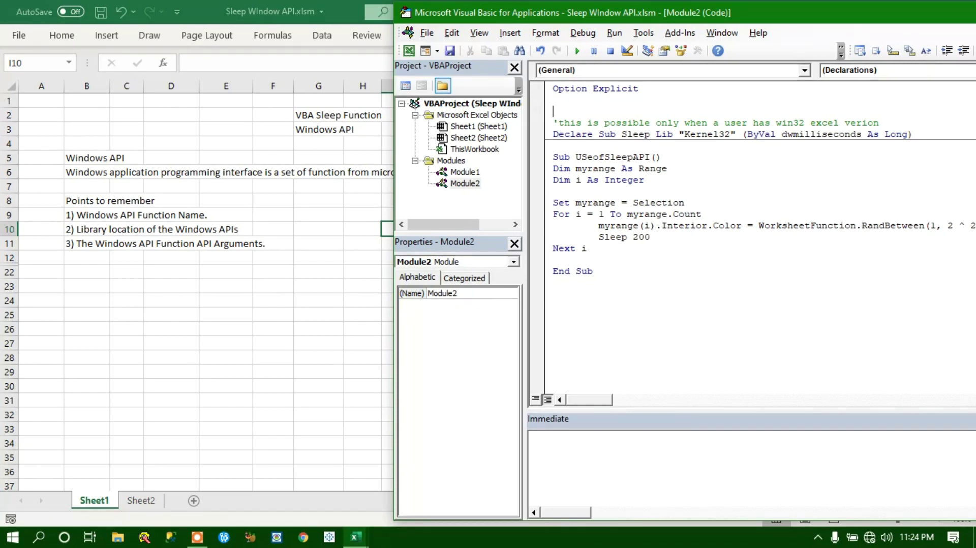
type("#")
type("if vba")
type("7 the")
- Complete #If VBA7 Then and write Declare PtrSafe Sub Sleep Lib "Kernel32" (ByVal dwmilliseconds As Long) below it
key("Return")
key("Return")
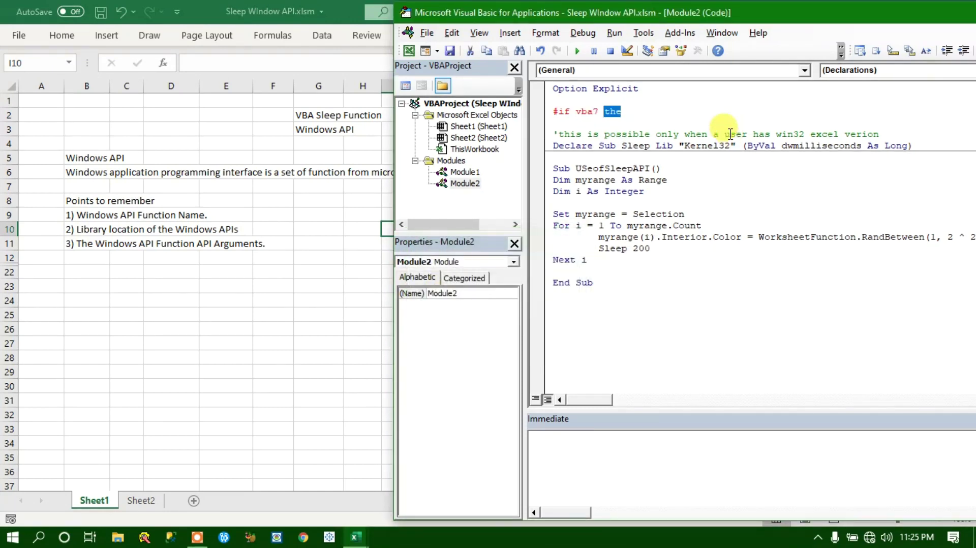
type("then")
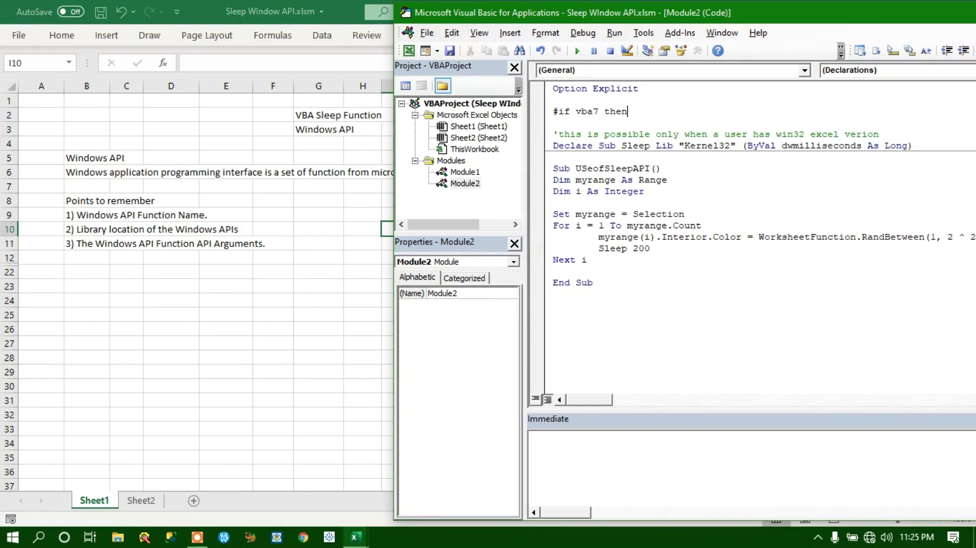
key("Return")
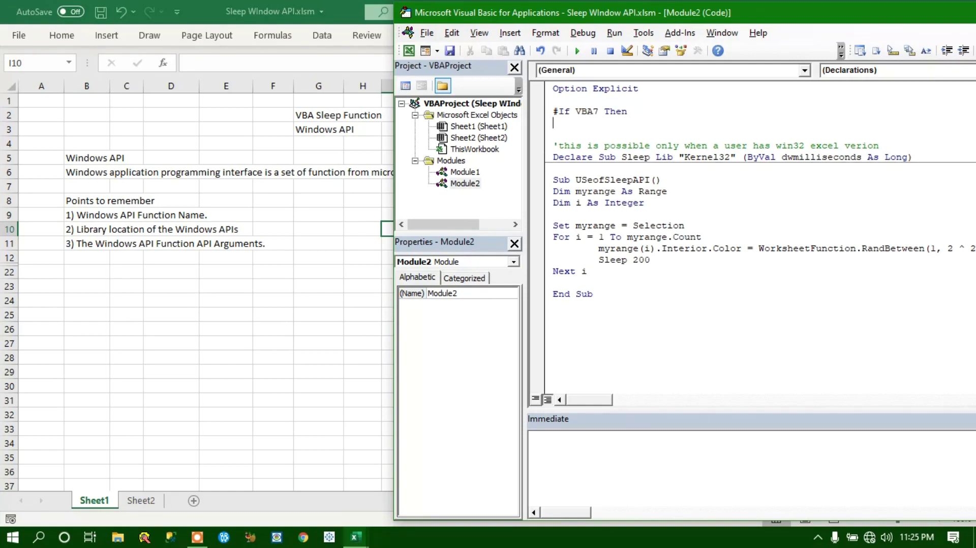
key("Return")
type("declare ")
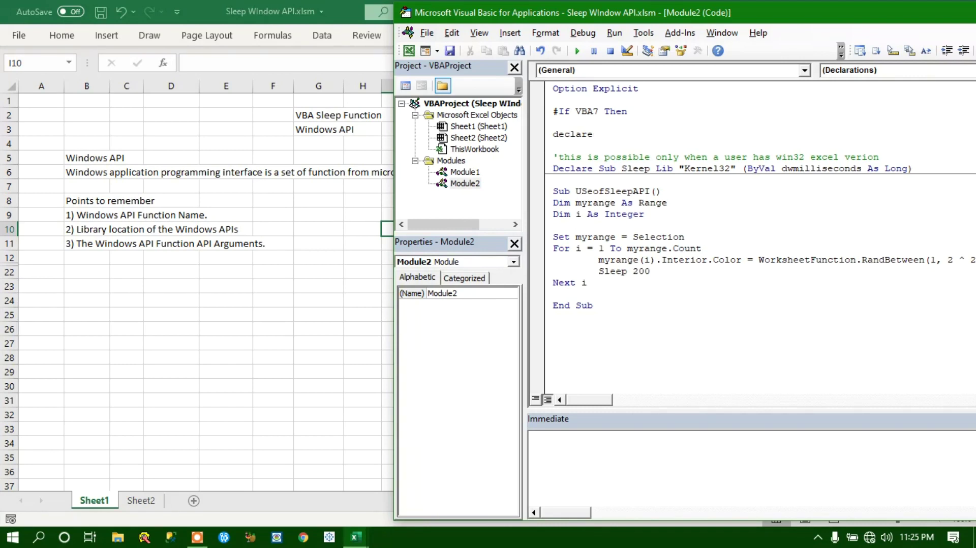
type("ptrsafe ")
type("sub")
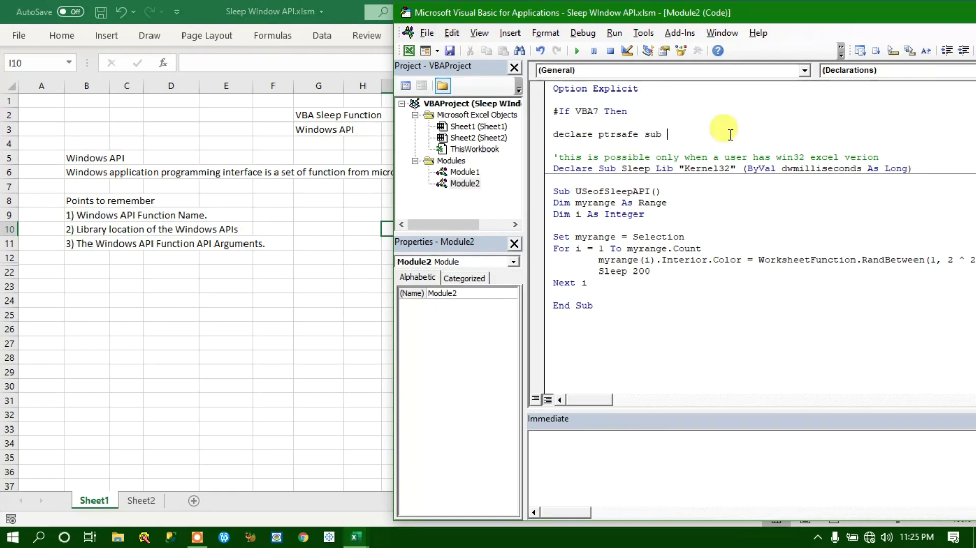
left_click(914, 171)
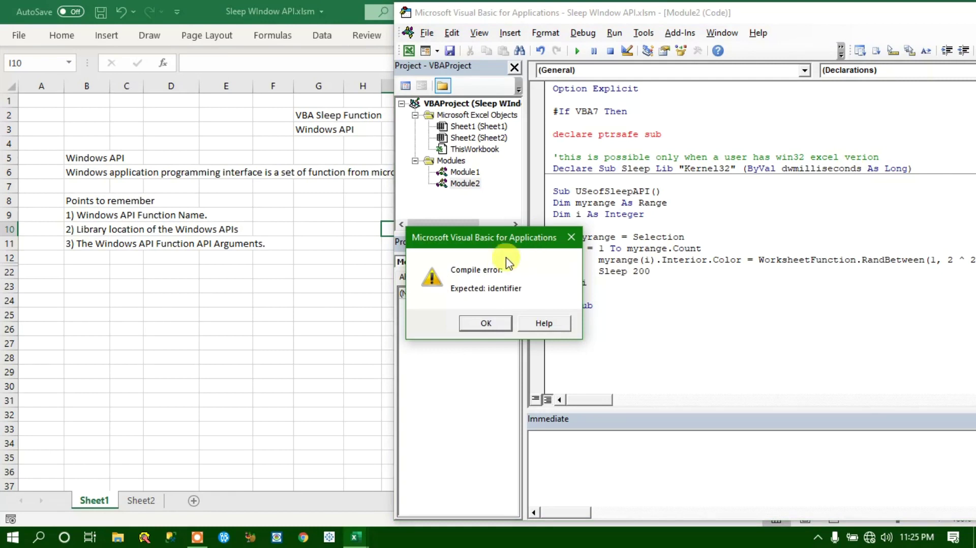
left_click(485, 321)
left_click_drag(920, 170, 623, 171)
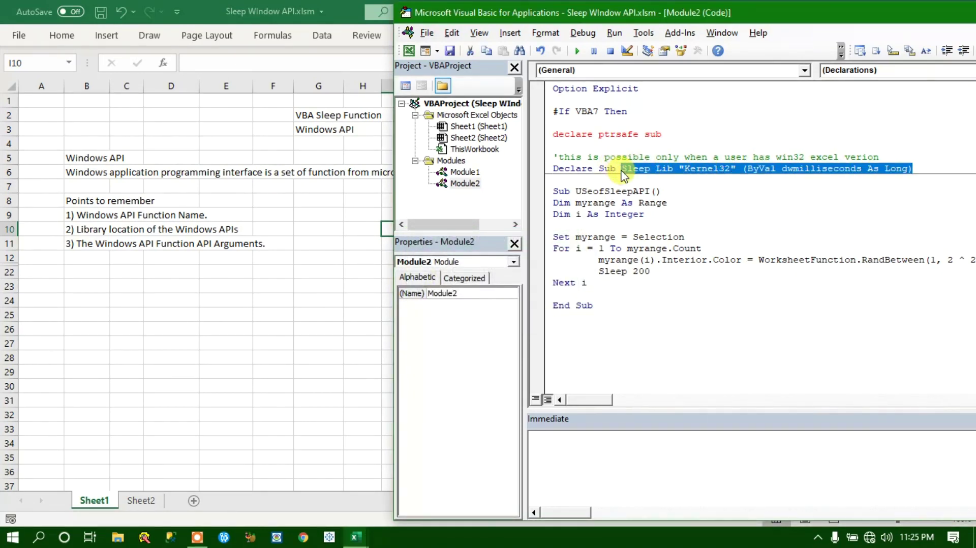
left_click(666, 134)
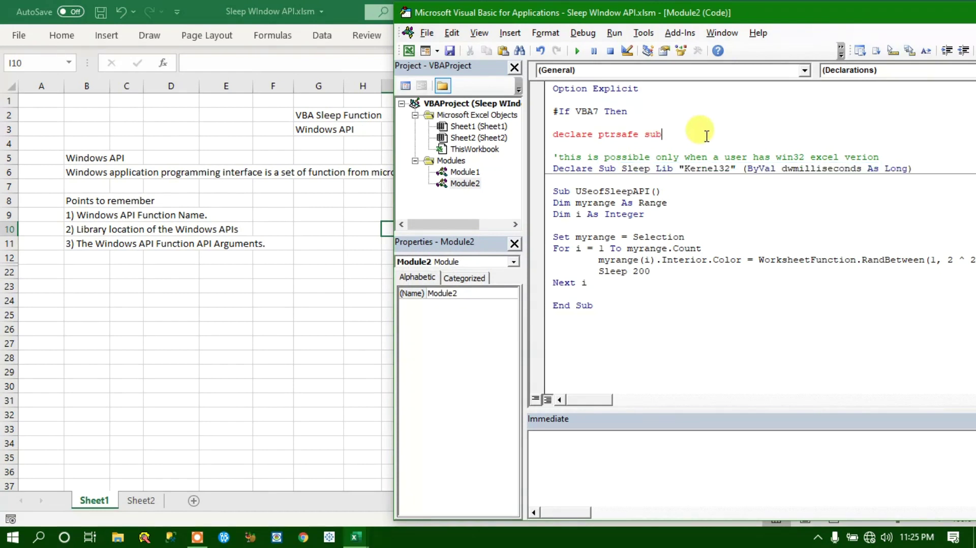
type("Sleep Lib \"Kernel32\" (ByVal dwmilliseconds As Long)")
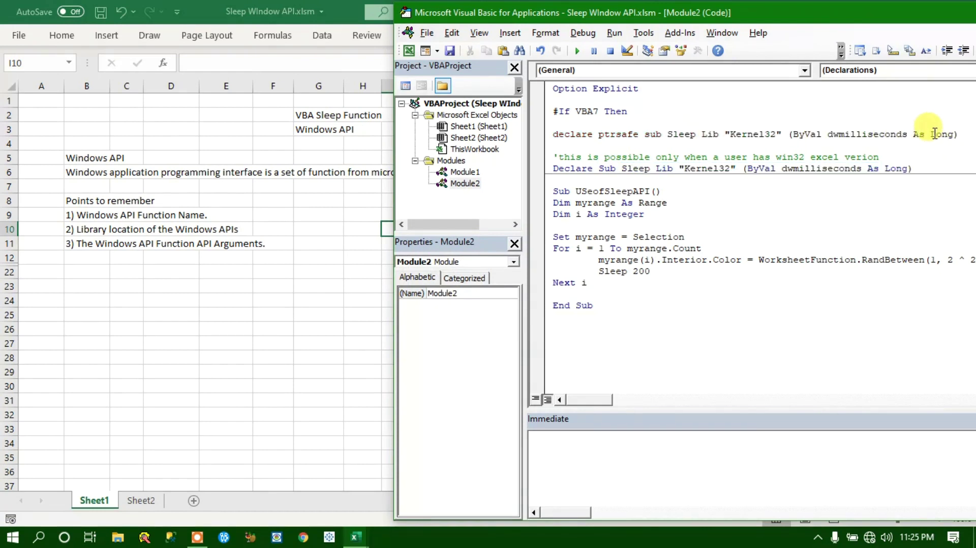
- Change the PtrSafe declaration's argument type from Long to LongPtr
double_click(941, 135)
key("ctrl+space")
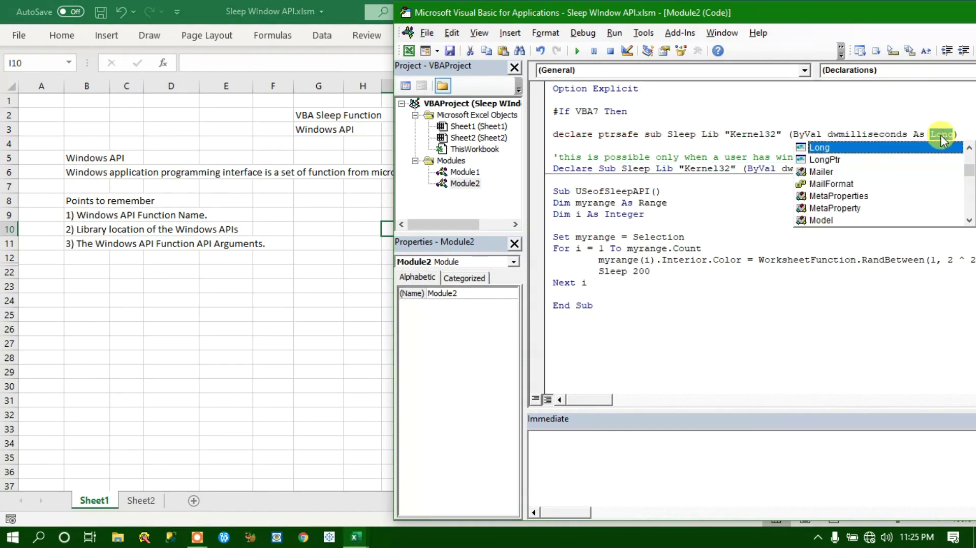
key("Down")
key("Tab")
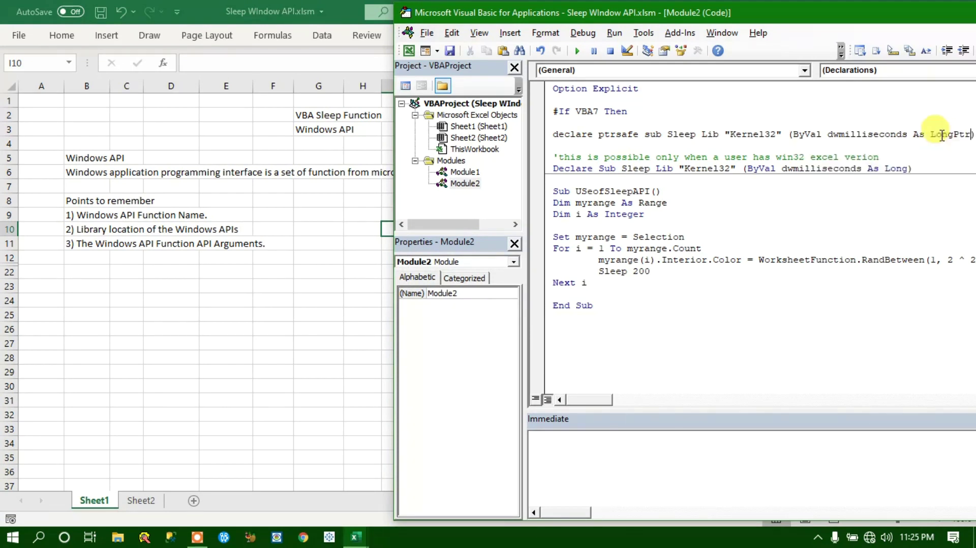
left_click(874, 111)
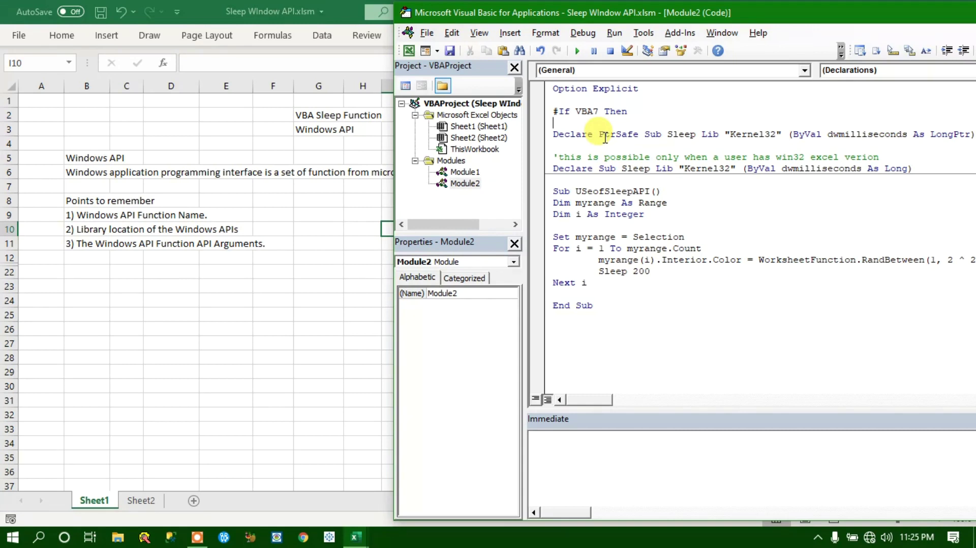
- Indent the PtrSafe declaration and add an #Else line after it
key("Delete")
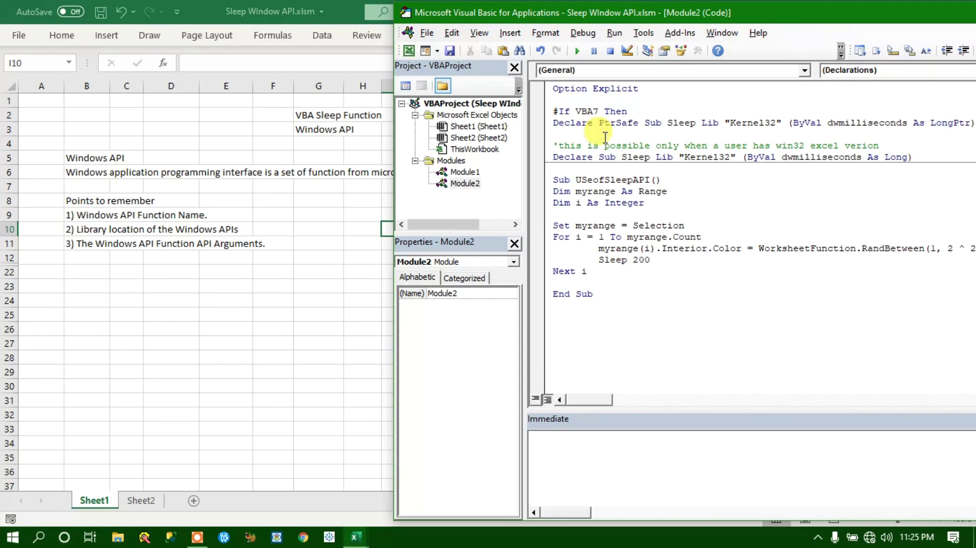
key("Tab")
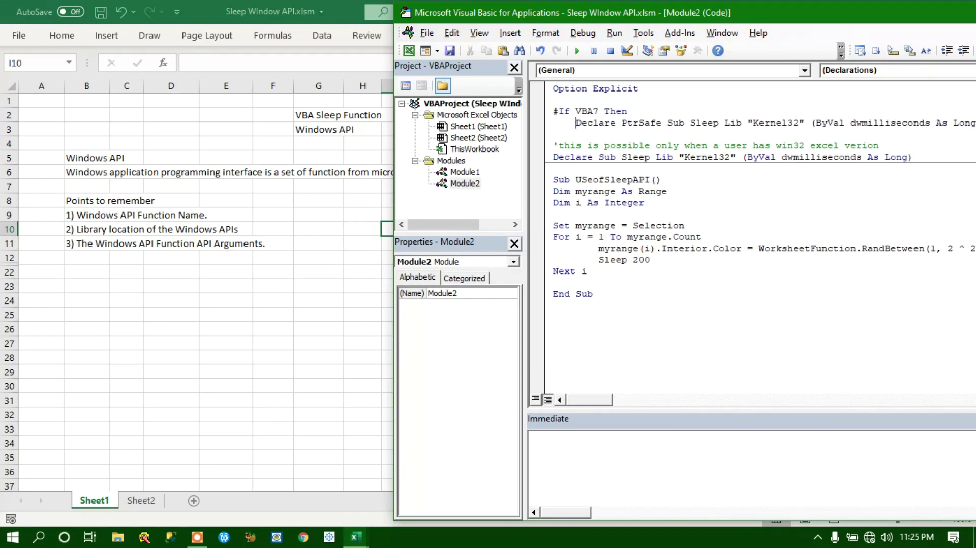
key("Return")
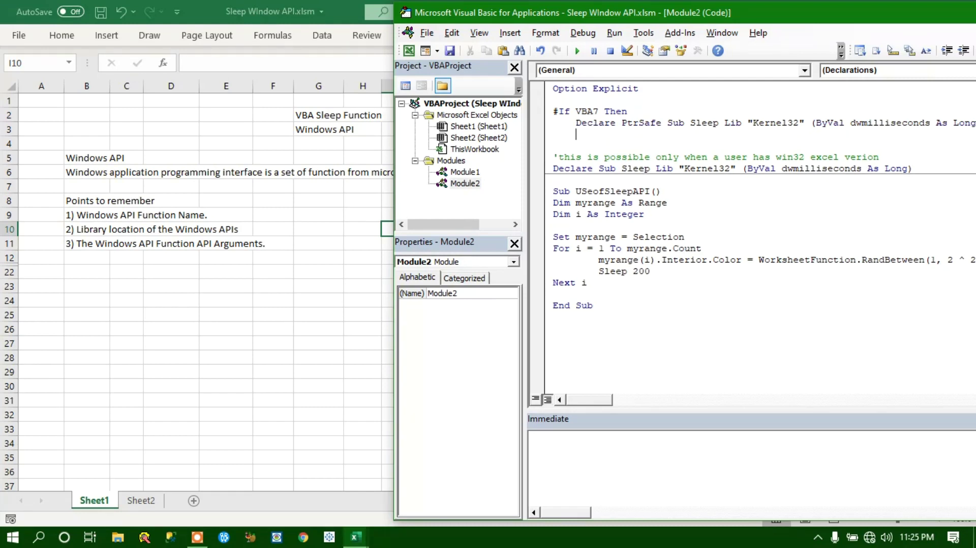
type("else")
key("BackSpace")
key("BackSpace")
key("BackSpace")
type("#else")
key("Return")
- Indent the plain Long declaration and close the block with #End If
key("Delete")
key("Down")
key("Tab")
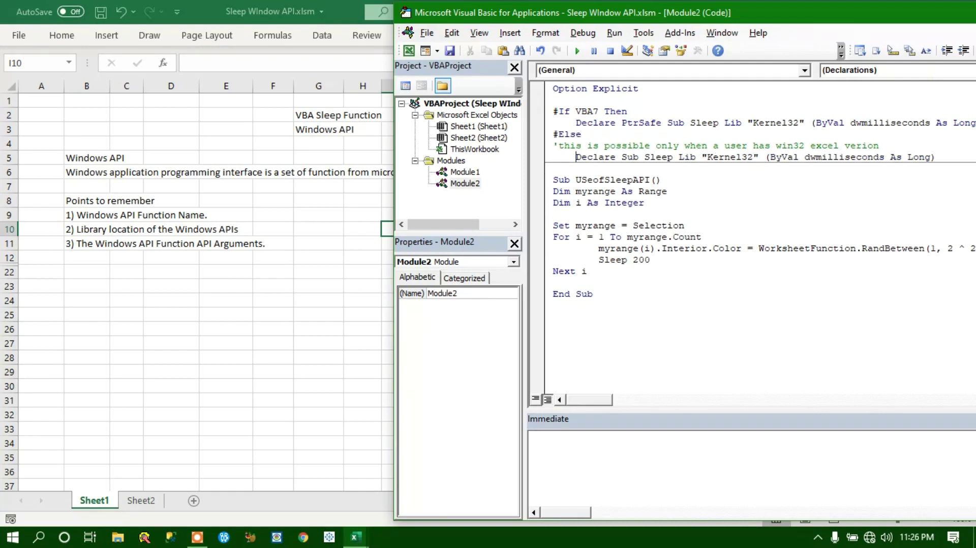
key("End")
key("Return")
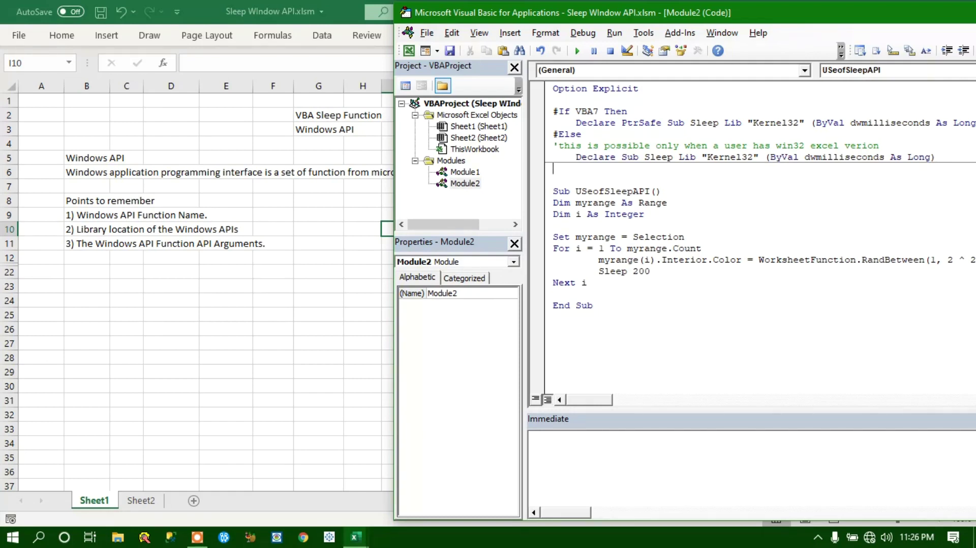
key("BackSpace")
type("# end if")
left_click(689, 95)
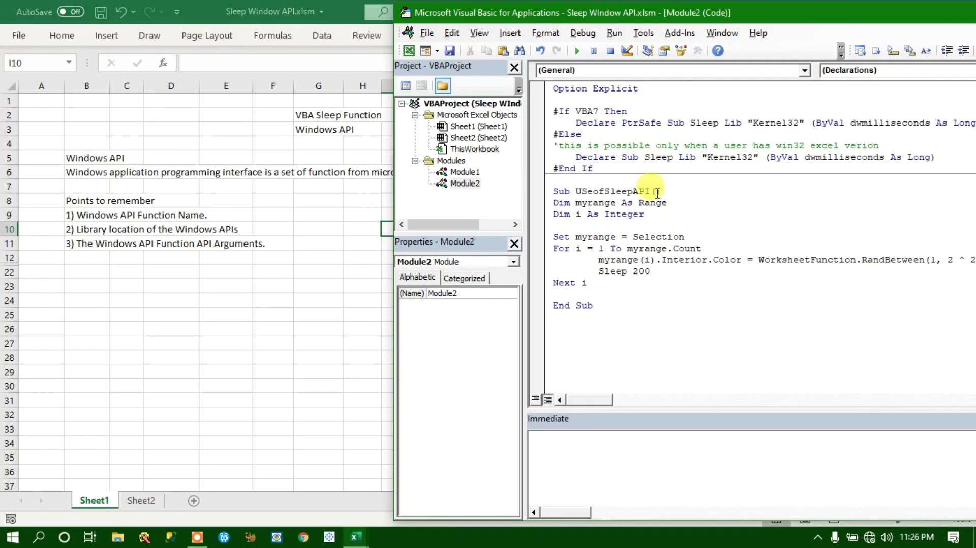
mouse_move(601, 401)
left_mouse_down()
mouse_move(622, 404)
mouse_move(605, 405)
left_mouse_up()
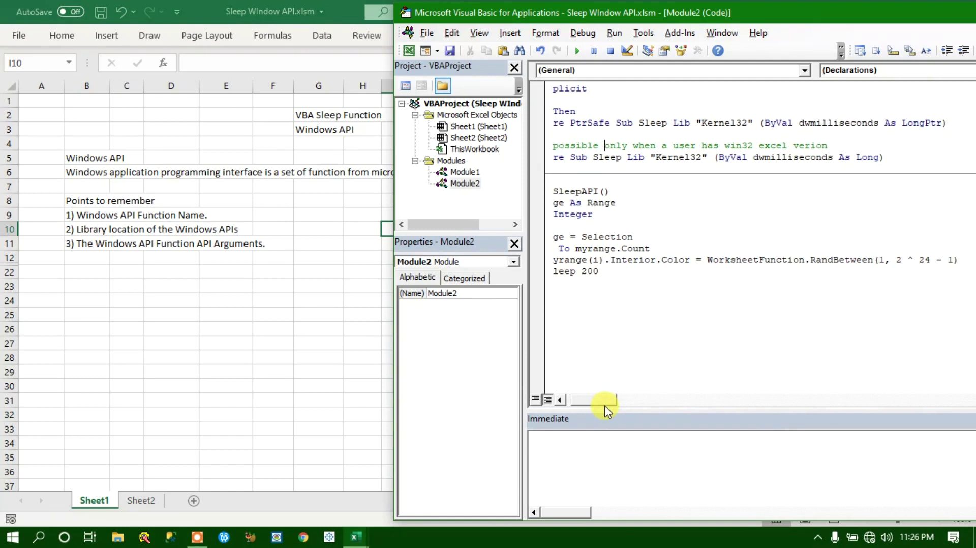
left_click_drag(605, 405, 584, 406)
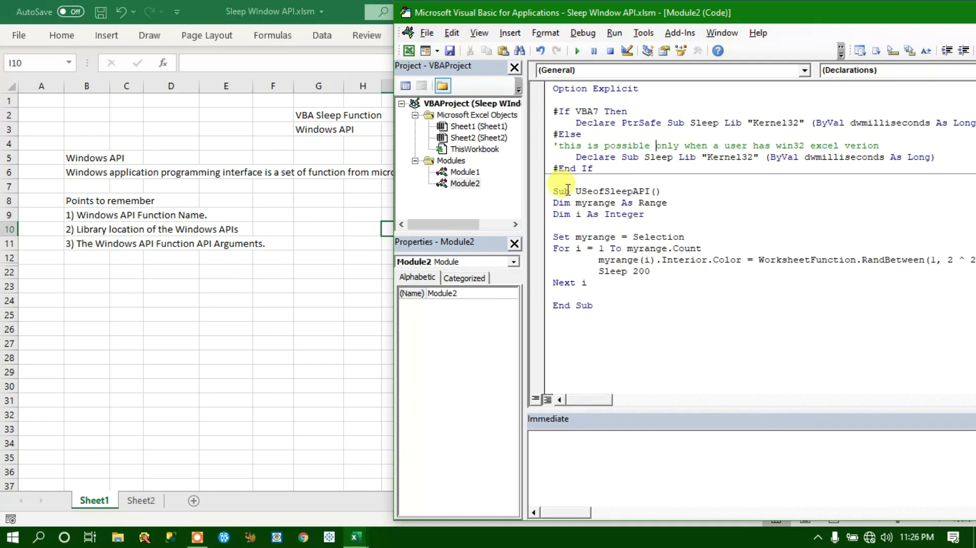
- Prefix both the PtrSafe and the plain Long Sleep declarations with Public
left_click(577, 122)
type("Public")
left_click(581, 134)
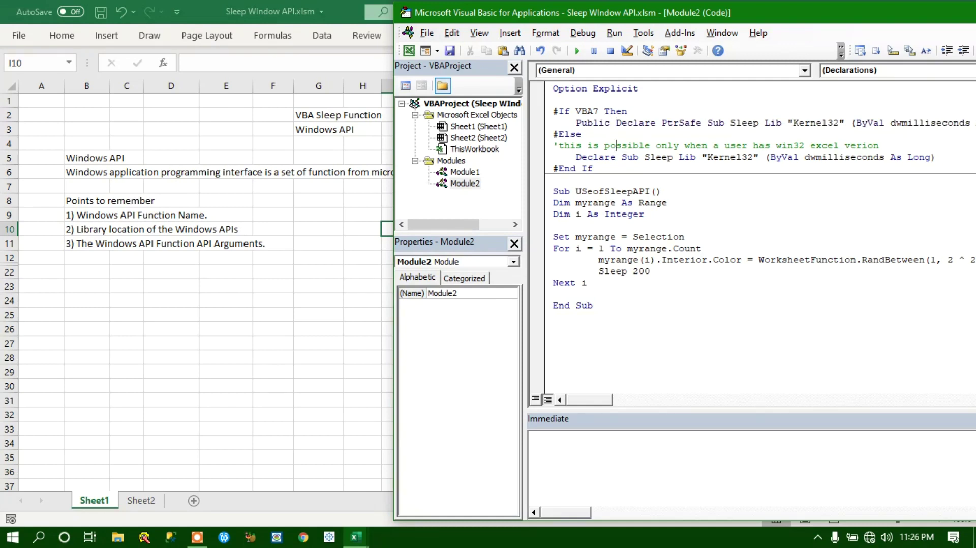
type("Public")
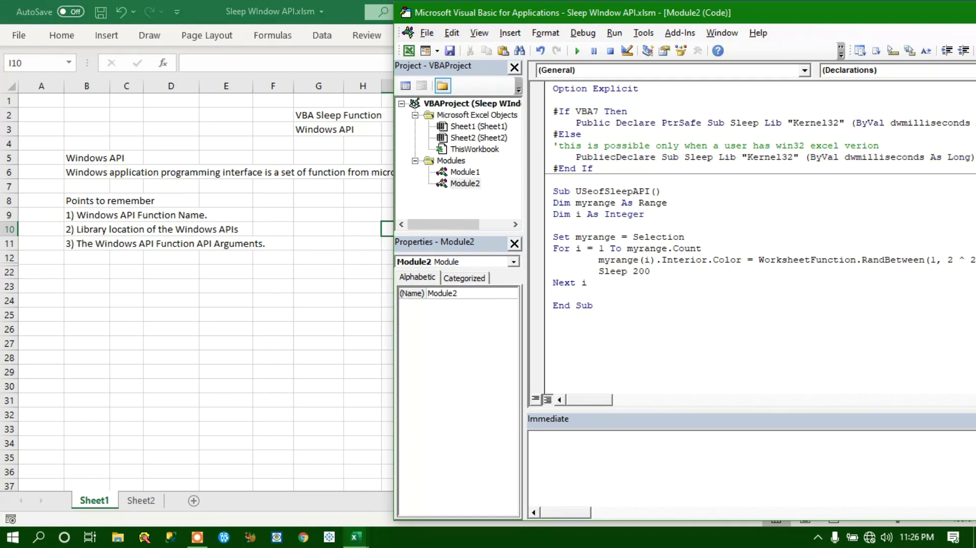
key("BackSpace")
key("BackSpace")
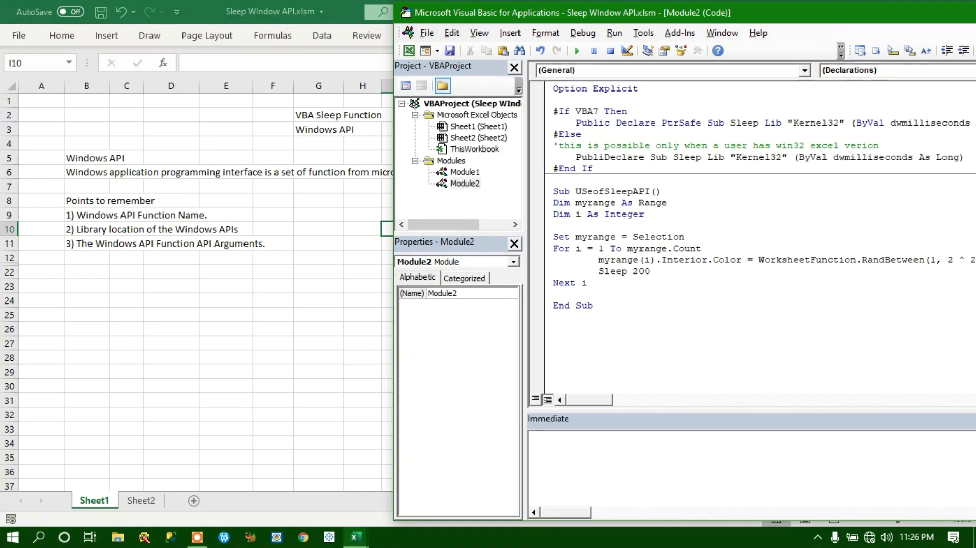
type("c")
left_click(791, 216)
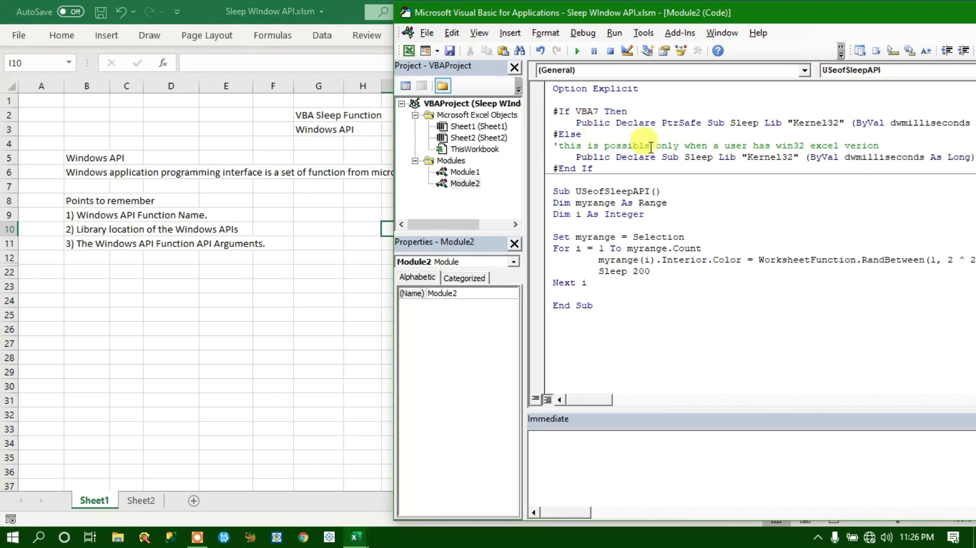
key("alt+F11")
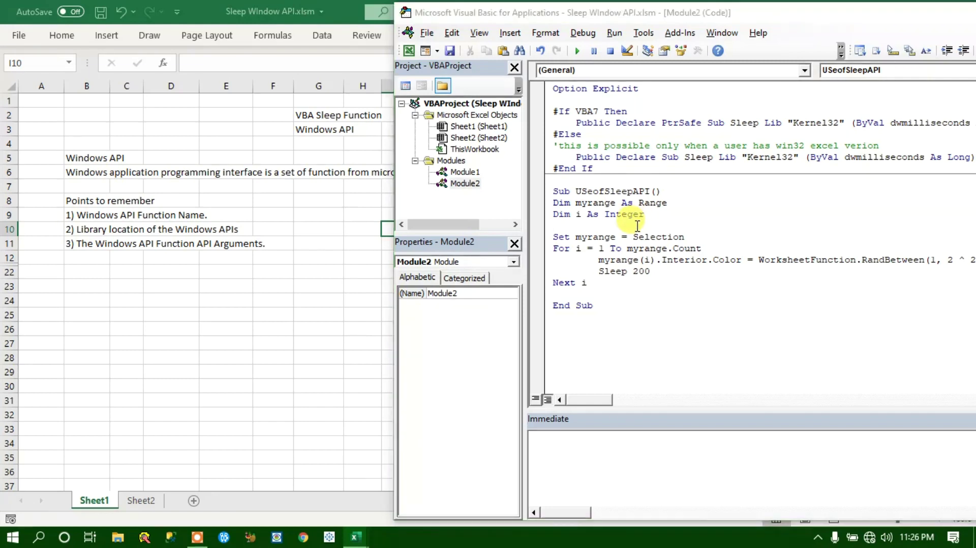
- Run the USeofSleepAPI macro on cells A25:B33, filling them with random colours one by one
left_click_drag(103, 284, 77, 407)
left_click_drag(46, 315, 76, 430)
key("alt+F11")
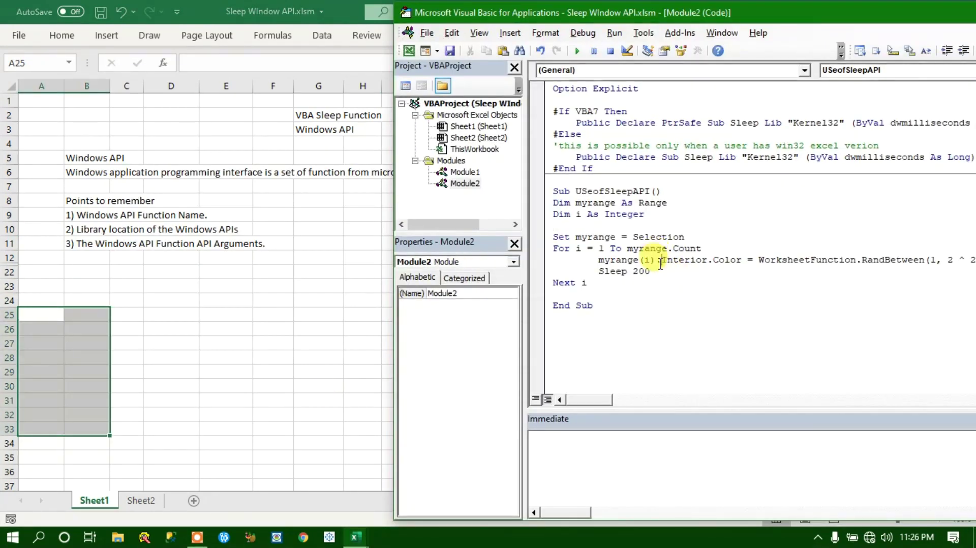
left_click(580, 51)
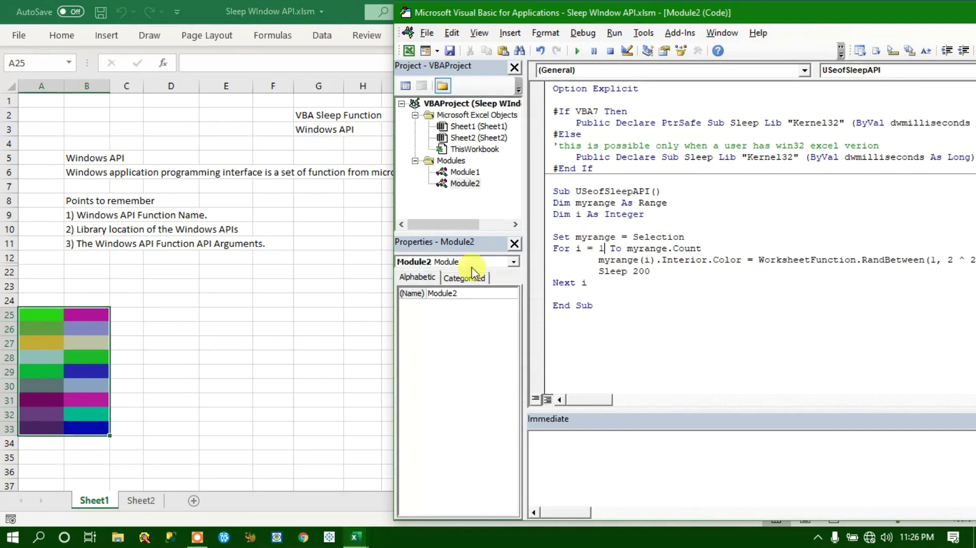
- Clear the random colour fills from A25:B33 and save the workbook
key("alt+F11")
key("alt+h")
key("e")
key("a")
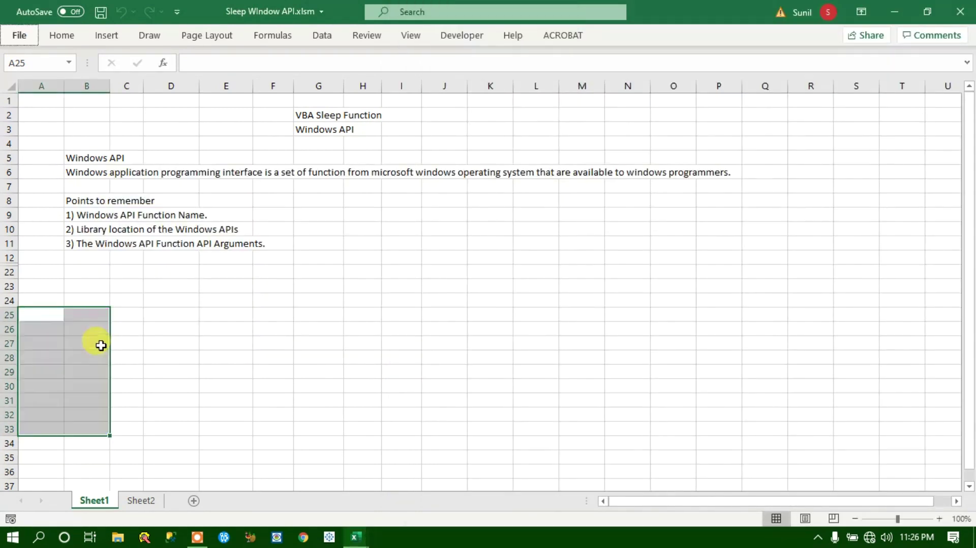
left_click(73, 345)
key("ctrl+s")
key("alt+F11")
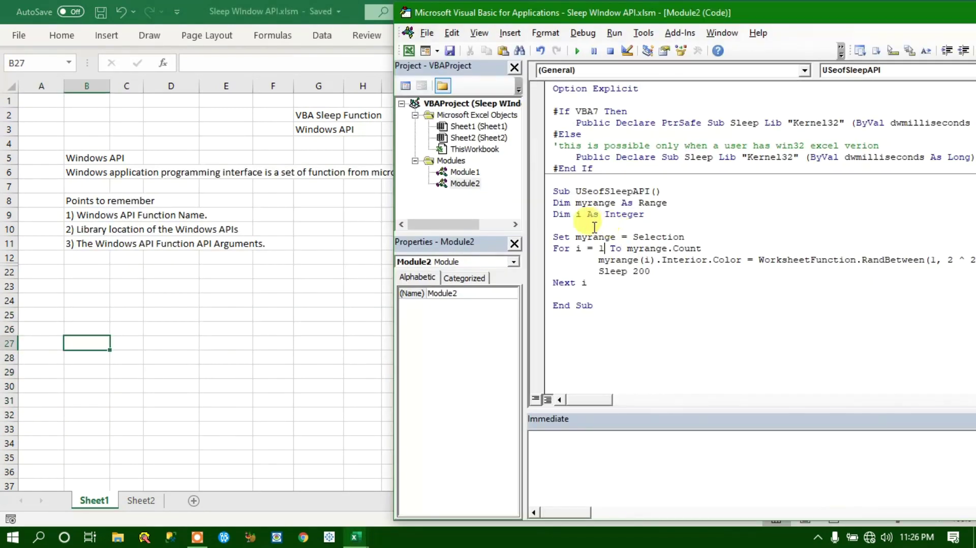
- Add blank lines below End Sub, remove the briefly typed 'Sub Data' line, and return to Sheet1
key("Return")
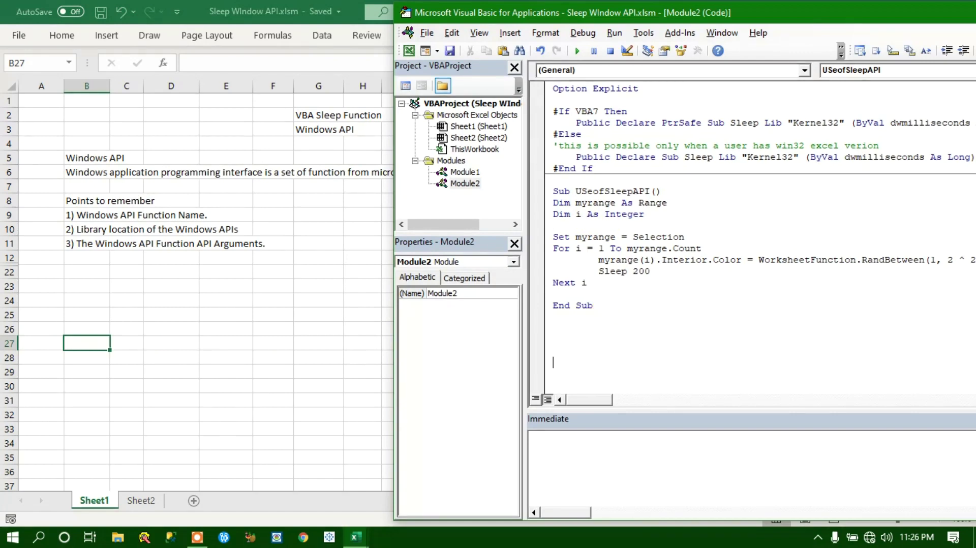
key("Return")
key("Return")
key("Return")
key("Return")
key("Return")
key("Return")
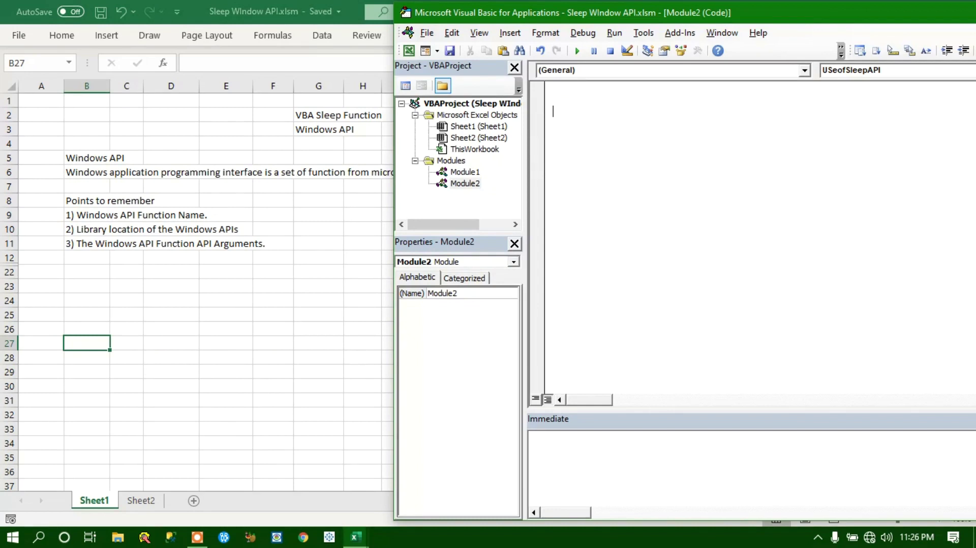
type("Sub ")
type("Dat")
type("a")
key("BackSpace")
key("BackSpace")
key("BackSpace")
key("BackSpace")
key("alt")
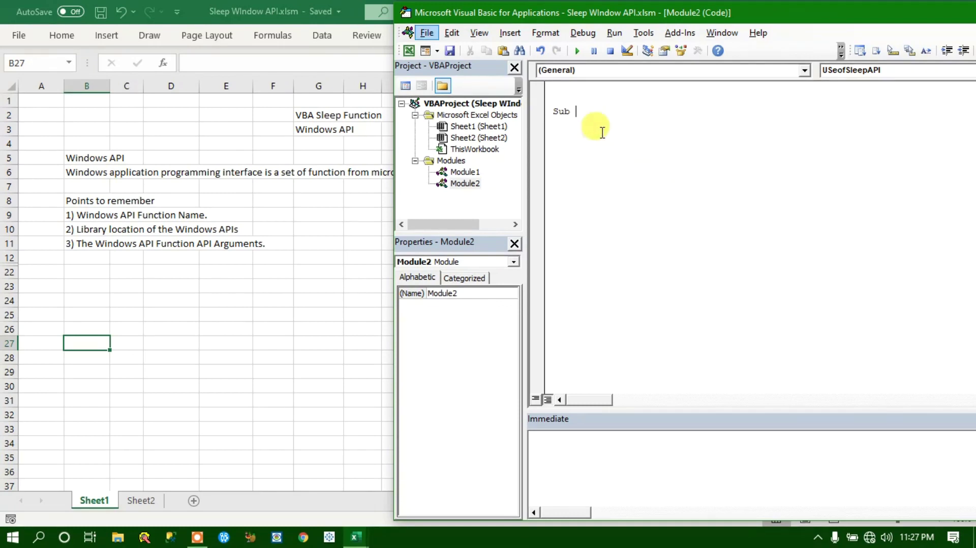
key("BackSpace")
key("BackSpace")
key("BackSpace")
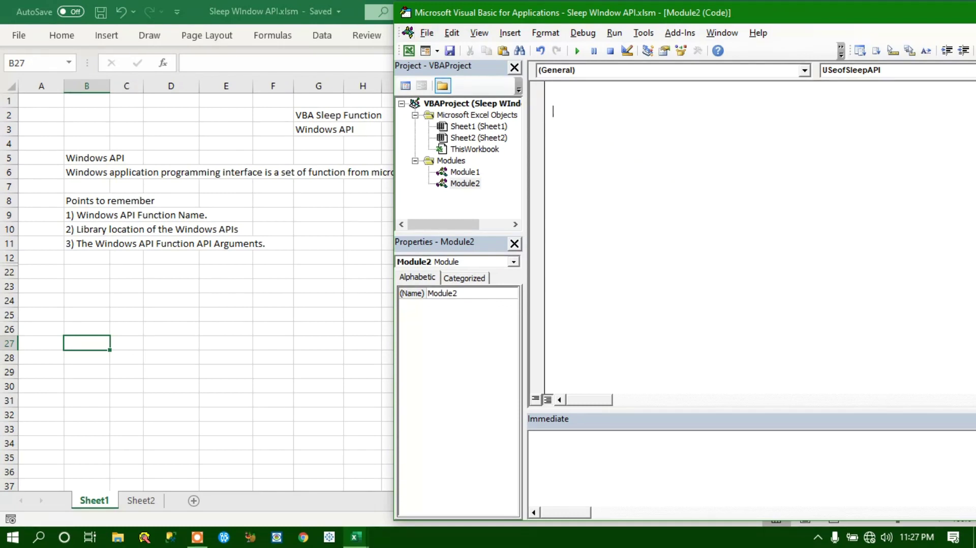
left_click(191, 142)
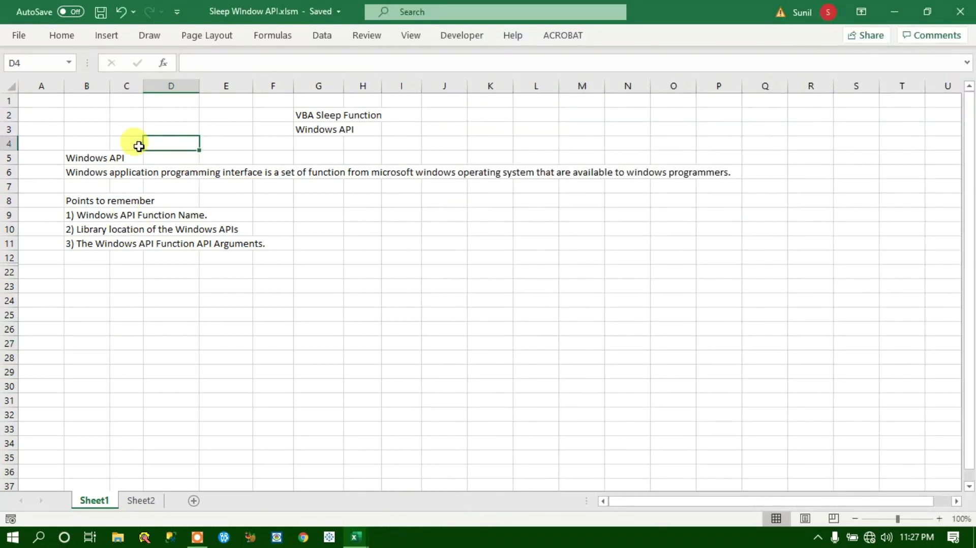
- Draw a rectangle shape over cells K2:M3
left_click(102, 36)
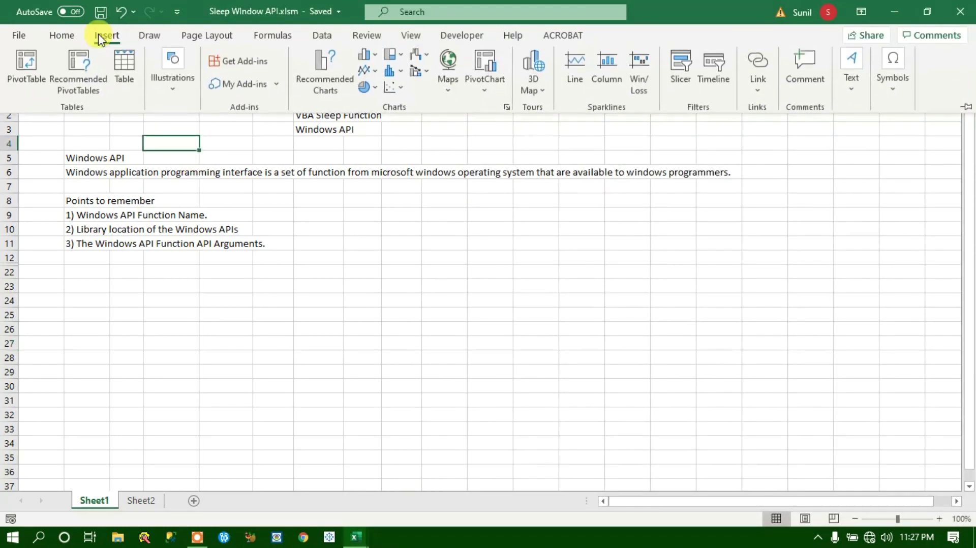
left_click(174, 94)
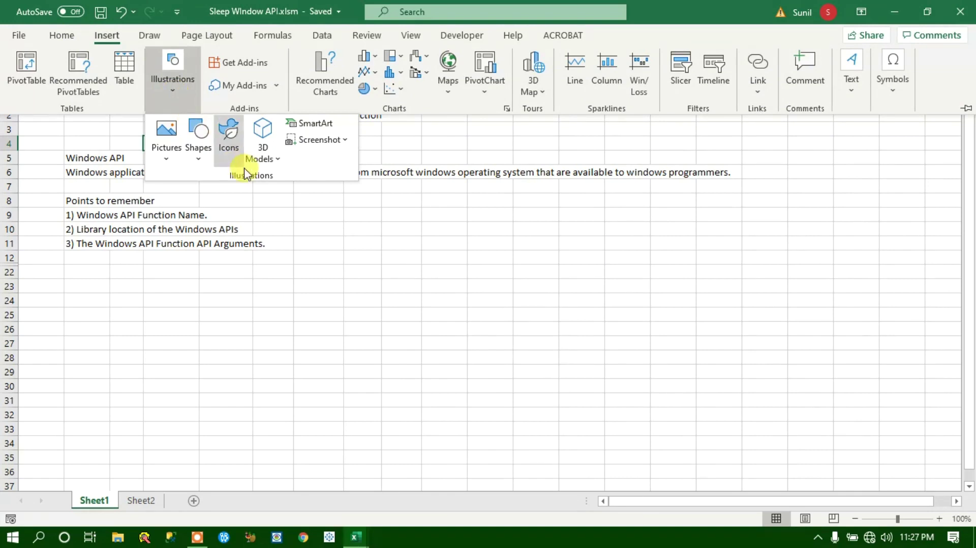
left_click(198, 168)
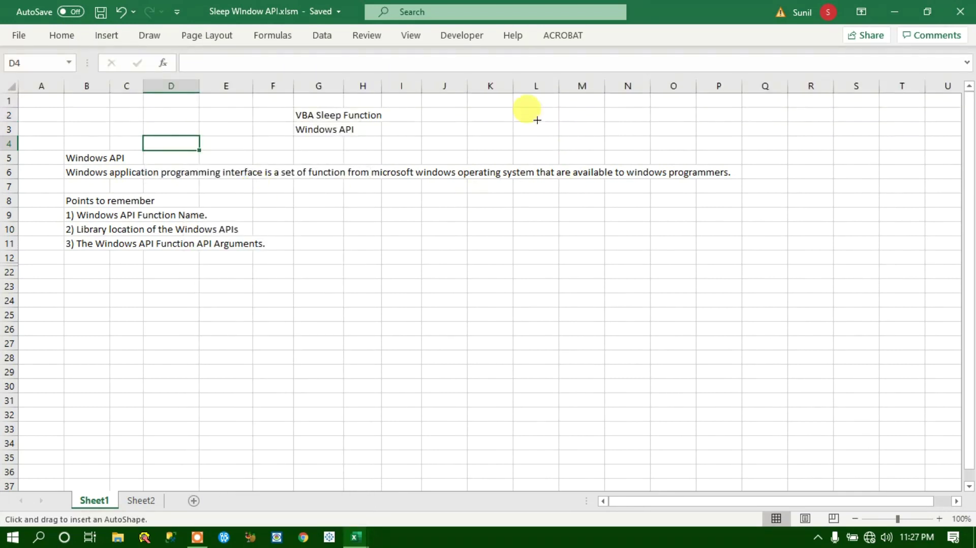
mouse_move(498, 109)
left_mouse_down()
mouse_move(602, 131)
mouse_move(586, 133)
left_mouse_up()
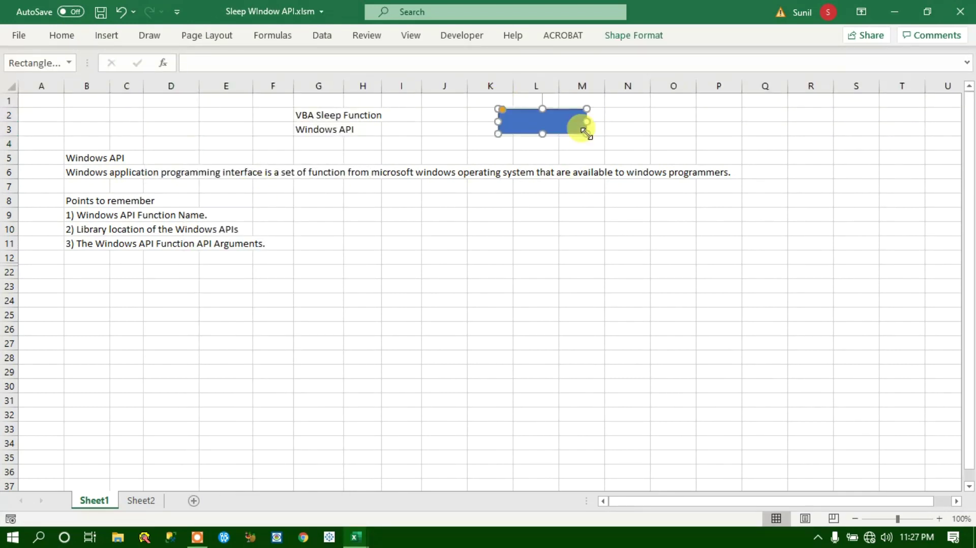
- Give the rectangle the orange shape style, label it 'Practical IT', and narrow it to fit
left_click(634, 35)
left_click(314, 86)
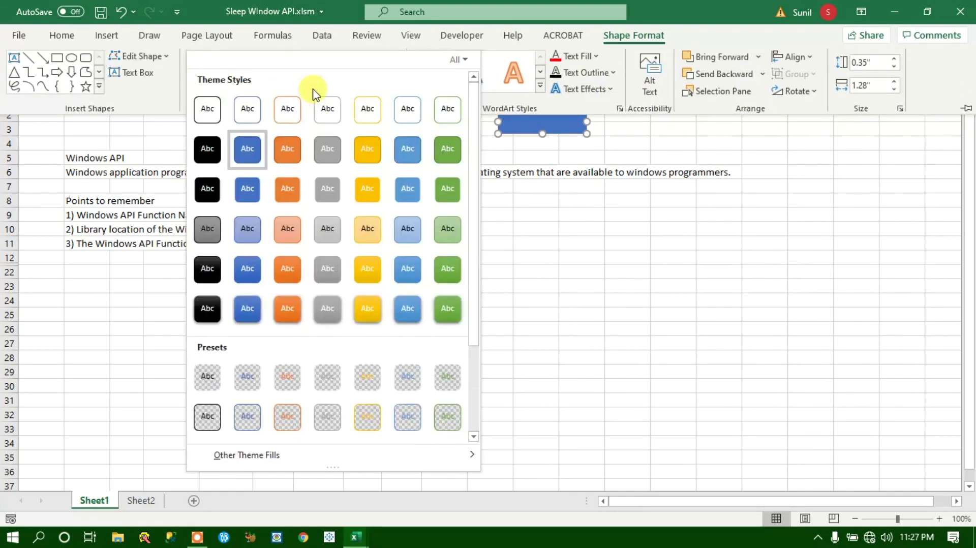
left_click(298, 267)
left_click(559, 126)
type("Practical IT")
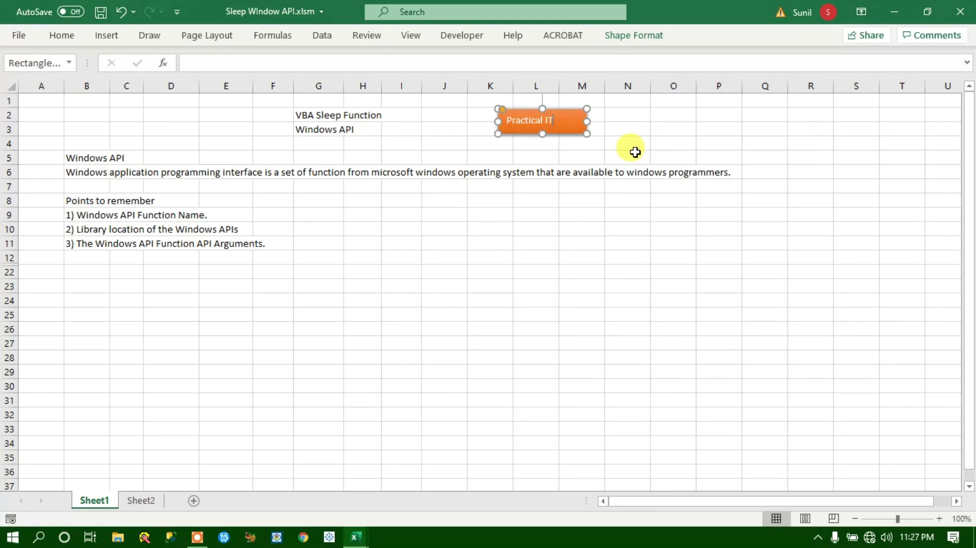
mouse_move(588, 121)
left_mouse_down()
mouse_move(560, 122)
mouse_move(576, 121)
left_mouse_up()
left_click(656, 128)
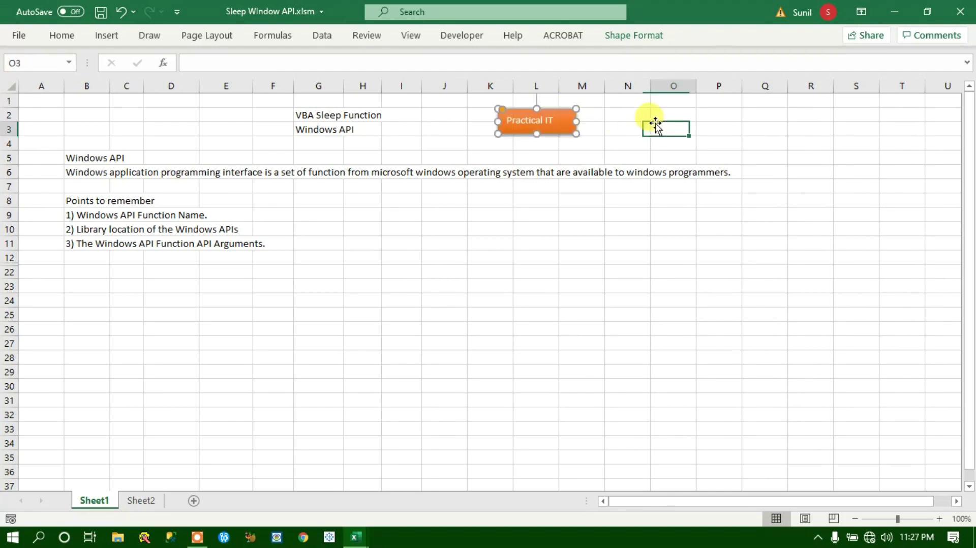
- Change the Practical IT rectangle's fill to magenta through More Colors
left_click(562, 127)
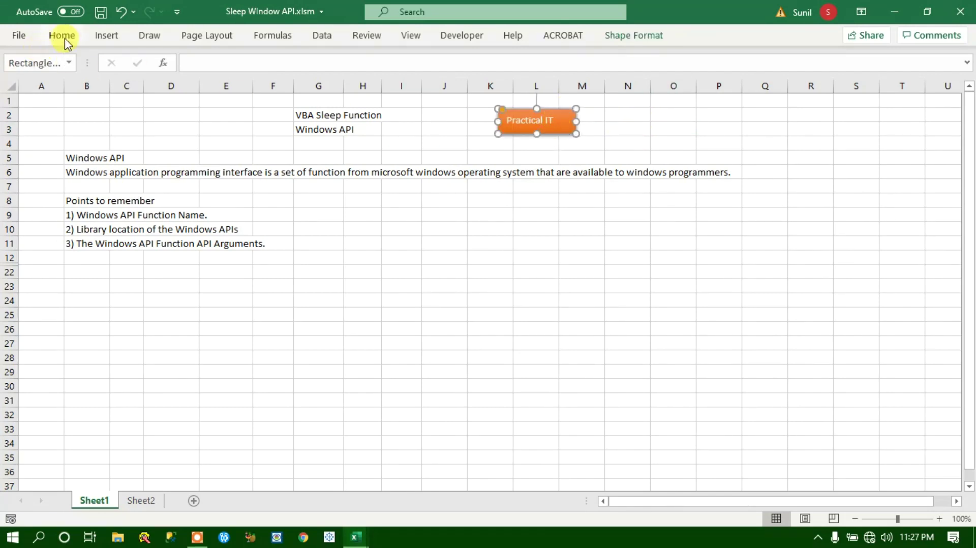
left_click(62, 36)
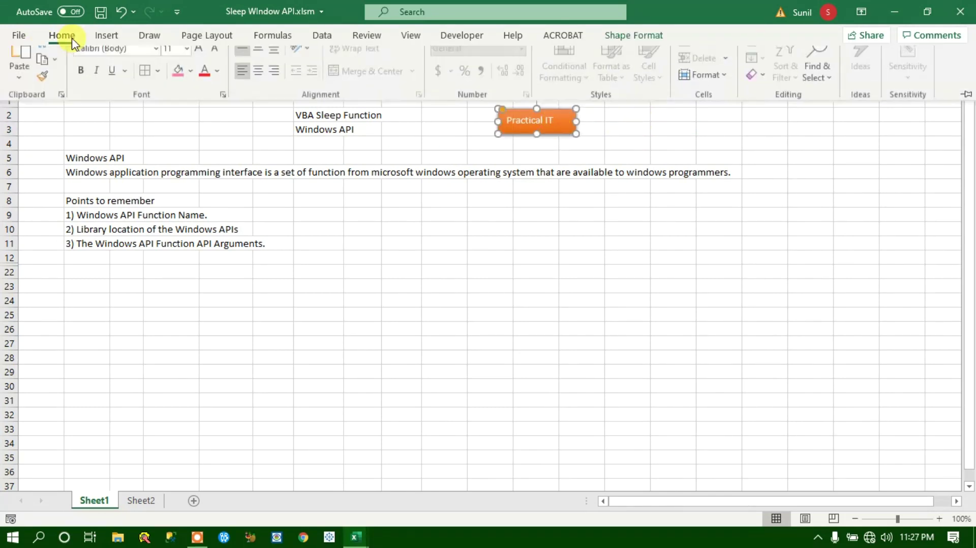
left_click(193, 87)
left_click(228, 326)
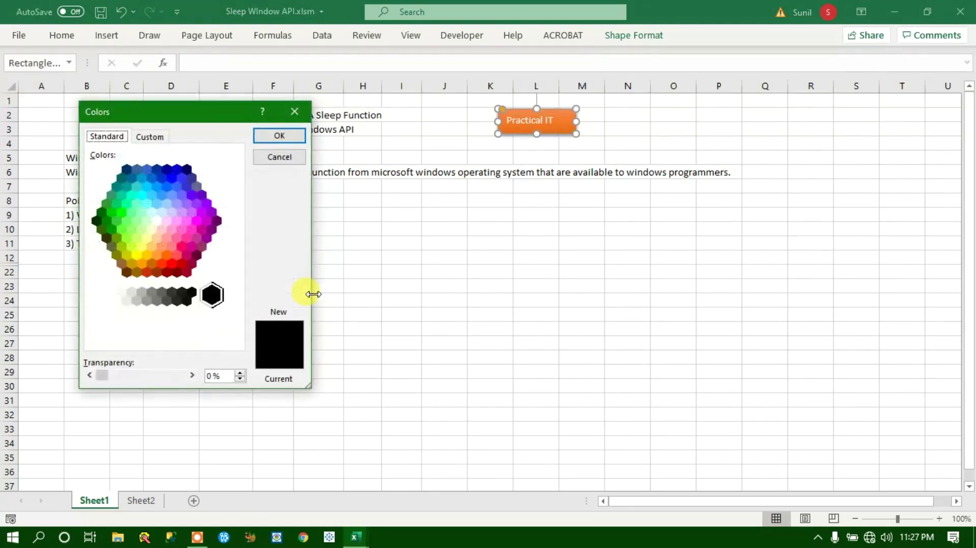
left_click(150, 137)
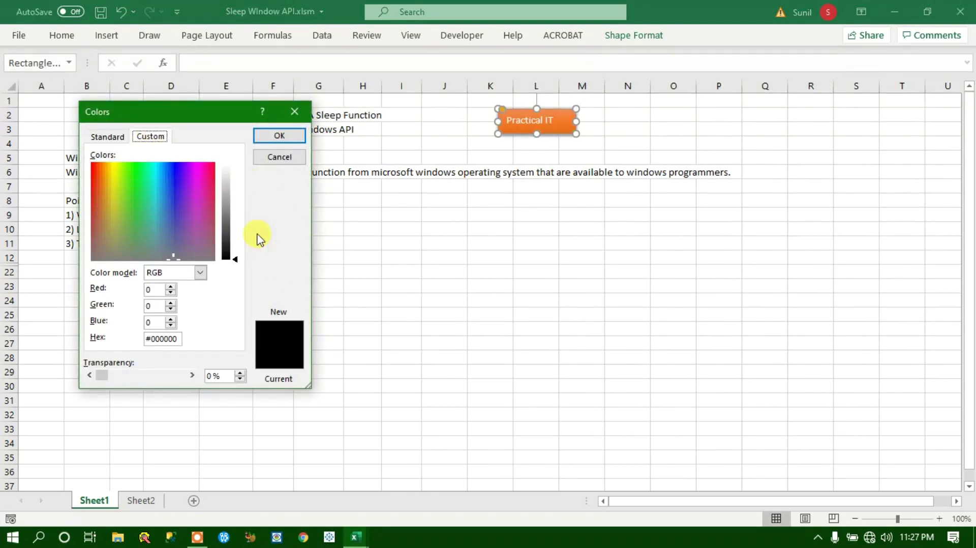
left_click(109, 136)
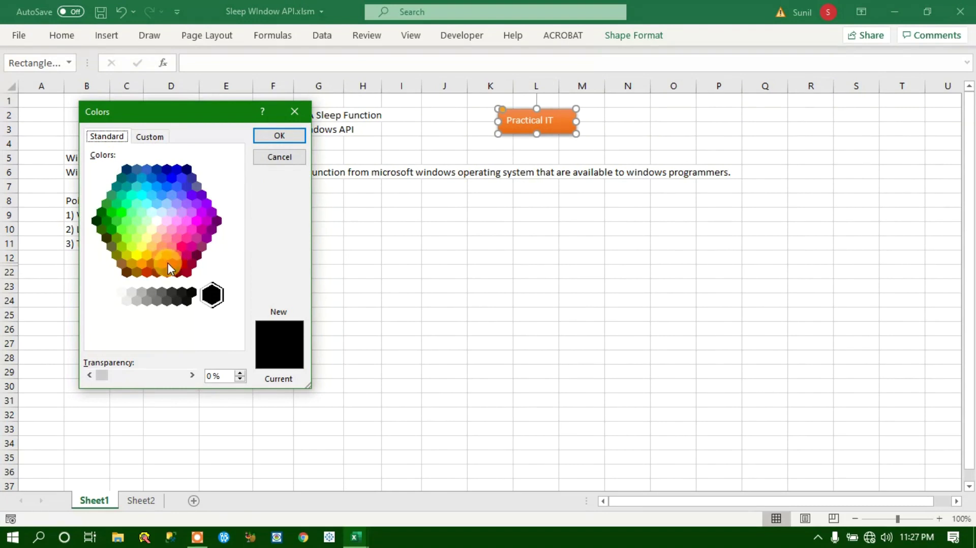
left_click(202, 229)
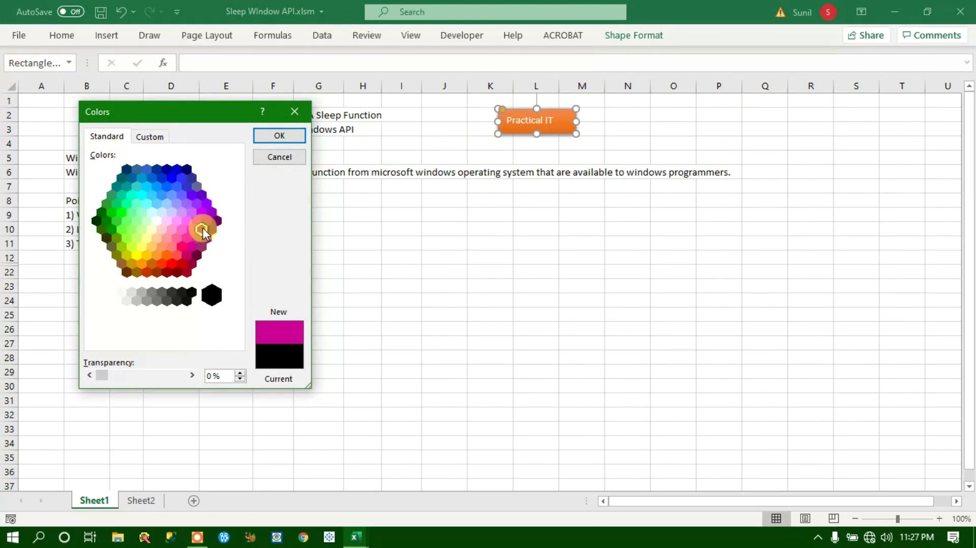
left_click(279, 135)
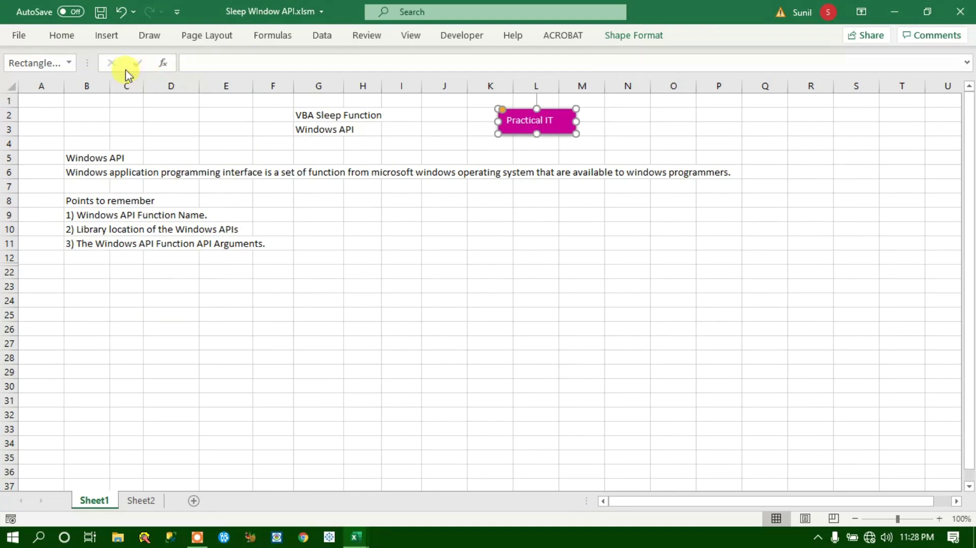
- Test the magenta fill at full transparency
left_click(63, 36)
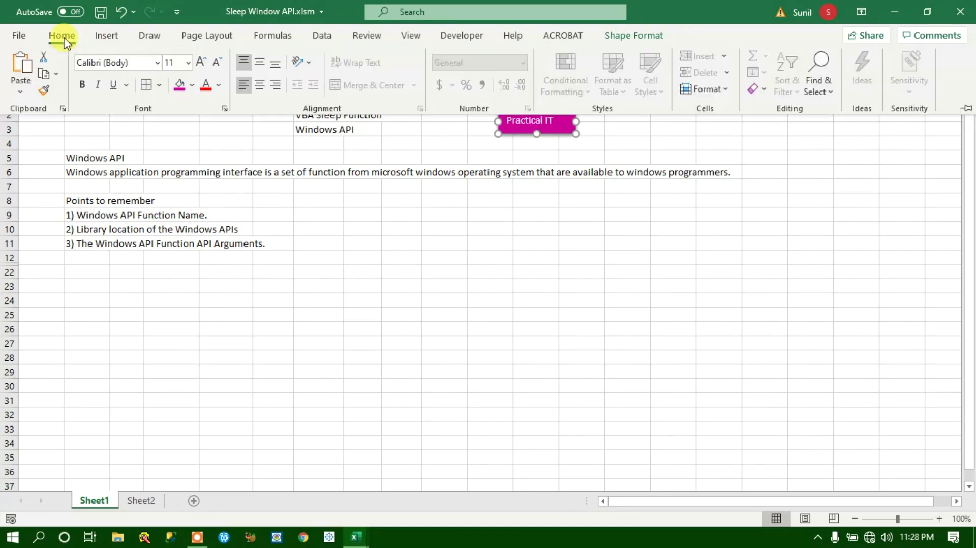
left_click(192, 85)
left_click(238, 326)
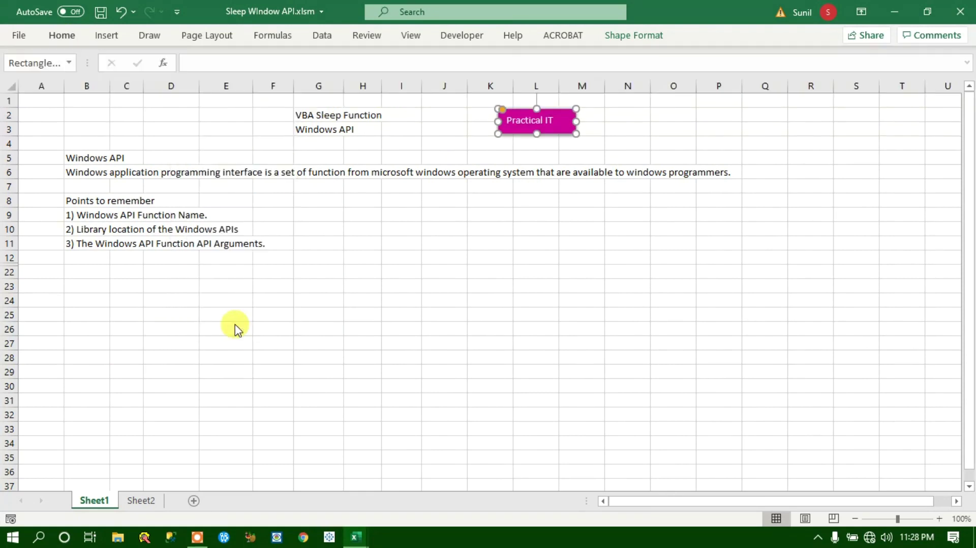
left_click_drag(105, 380, 187, 378)
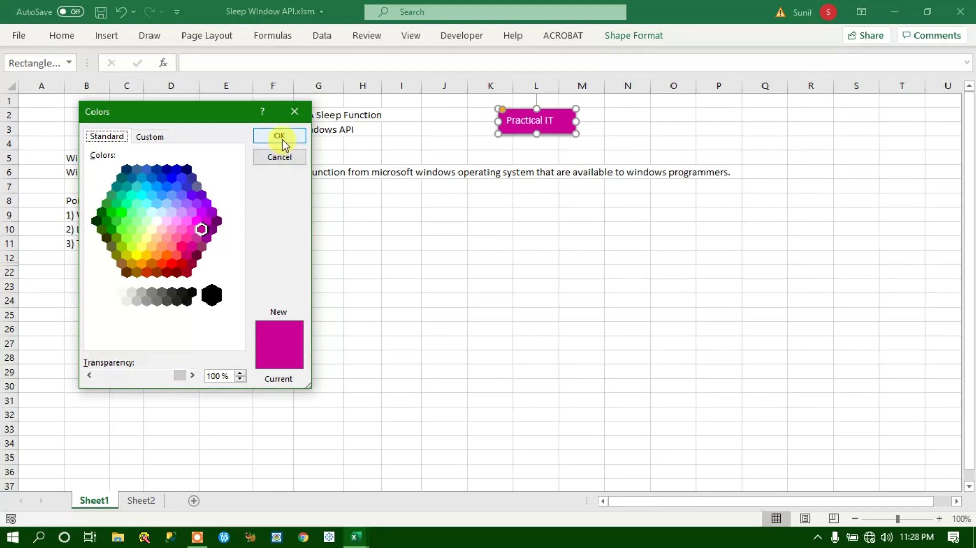
left_click(281, 137)
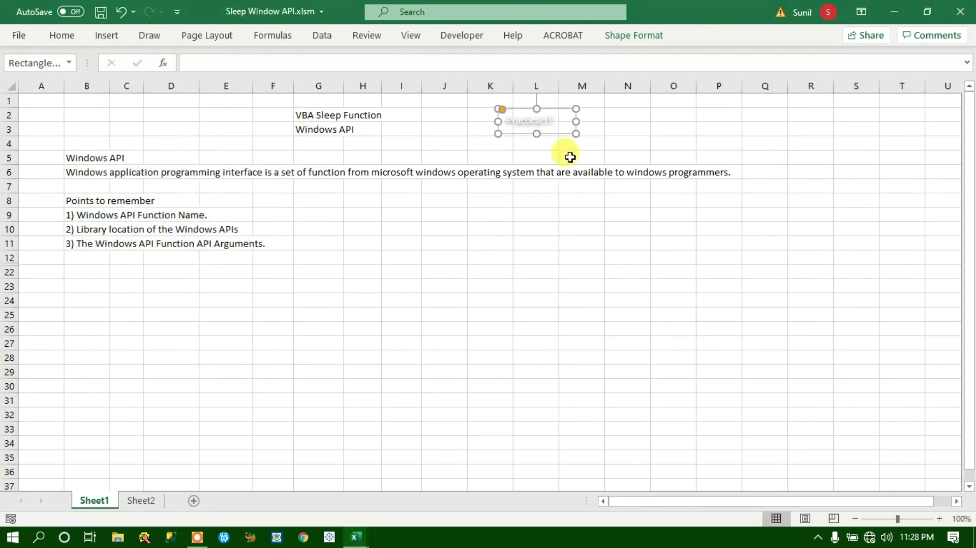
- Set the fill transparency back to 0% for a solid magenta fill
left_click(63, 37)
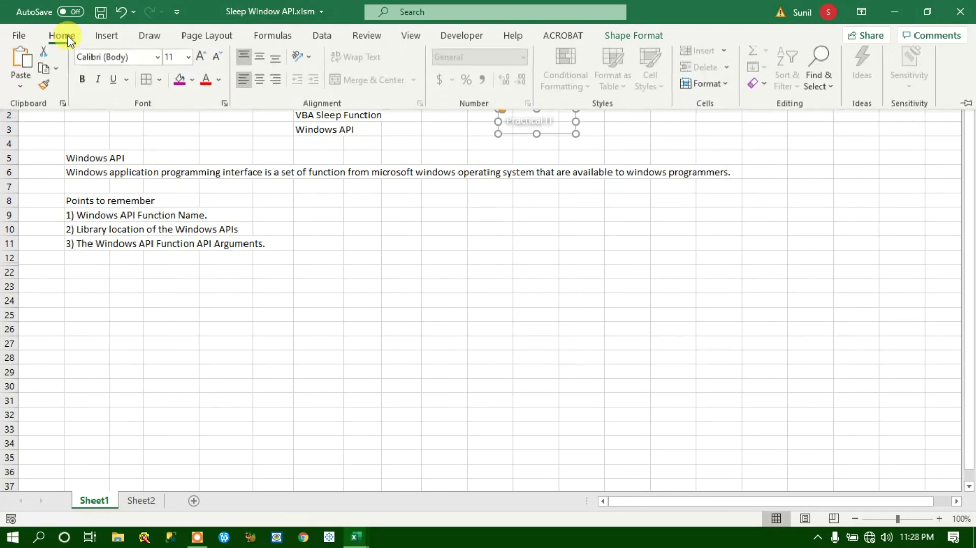
left_click(192, 85)
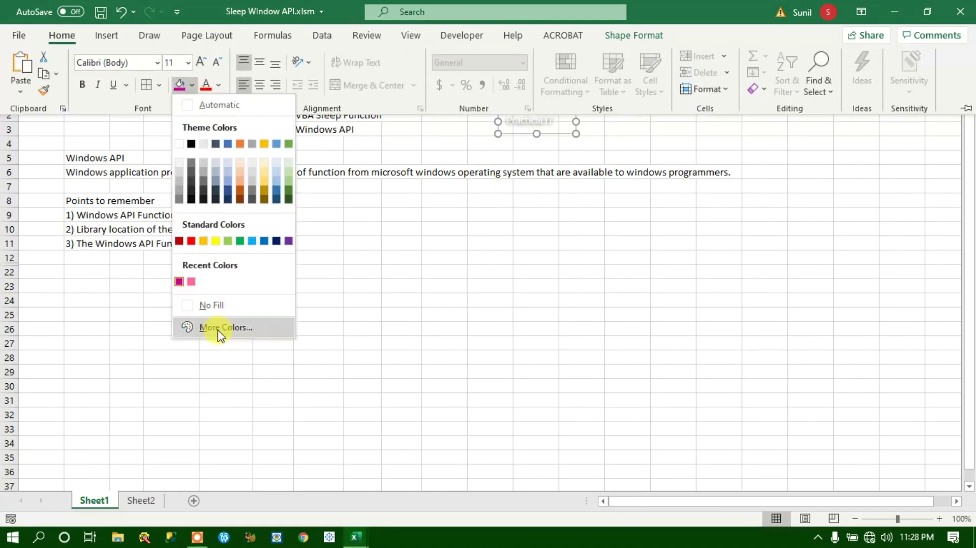
left_click(223, 327)
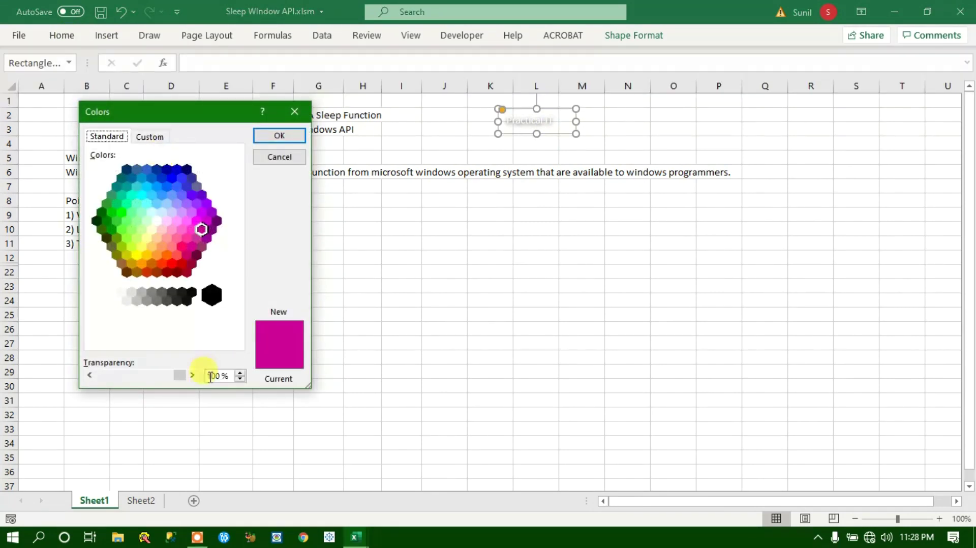
left_click_drag(179, 375, 102, 376)
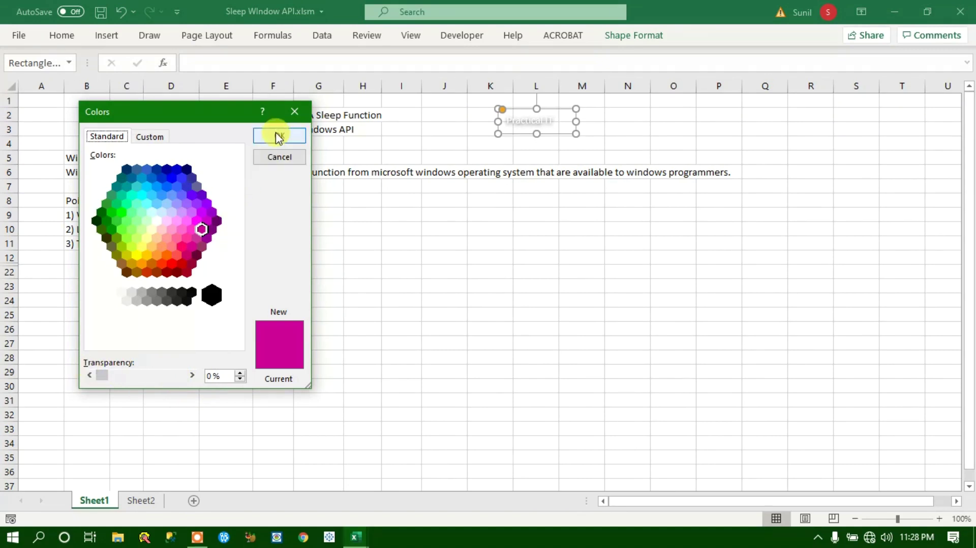
left_click(279, 135)
left_click(438, 148)
left_click(564, 124)
- Rename the selected rectangle to 'Icon' in the Name Box
left_click(45, 65)
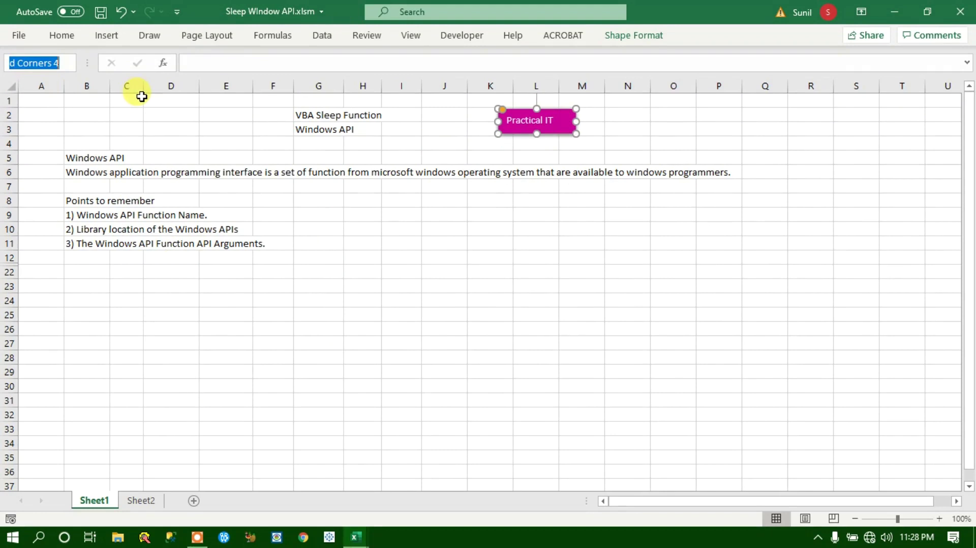
type("Icon")
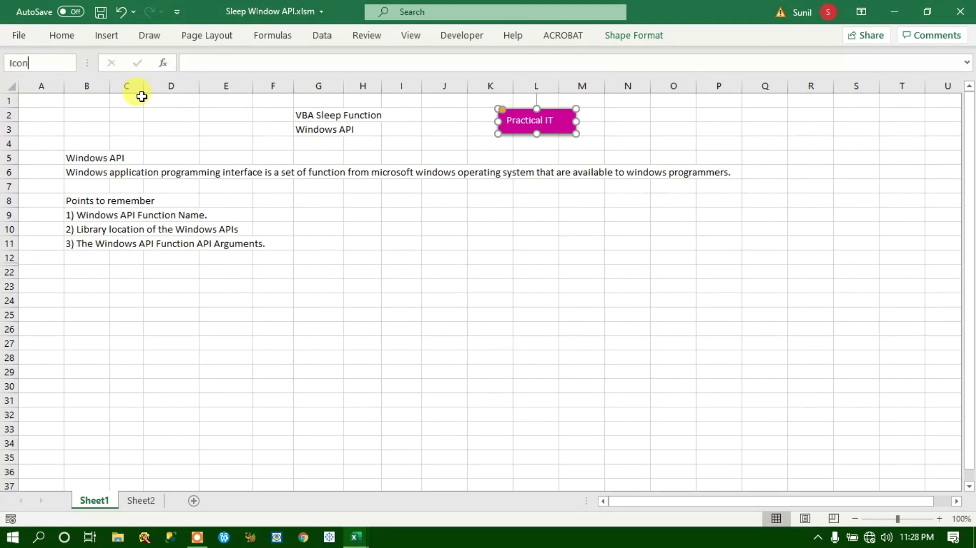
key("Return")
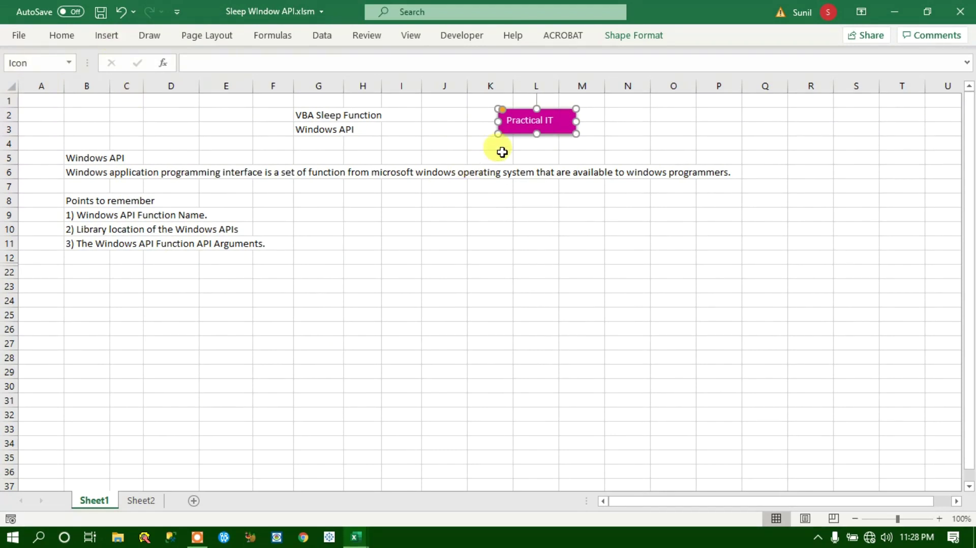
left_click(503, 147)
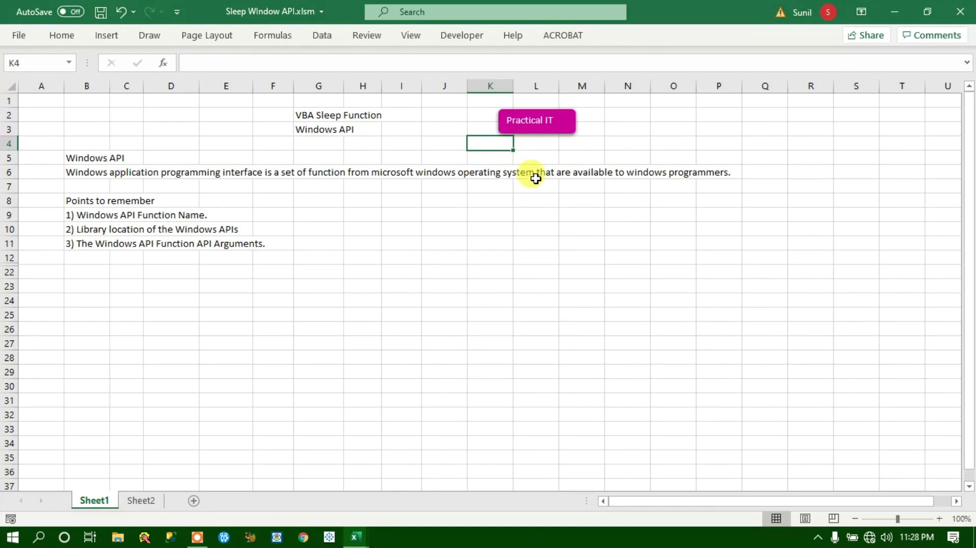
- In the VBA editor, create Sub Fade_Icon() and declare Dim i As Integer
key("alt+F11")
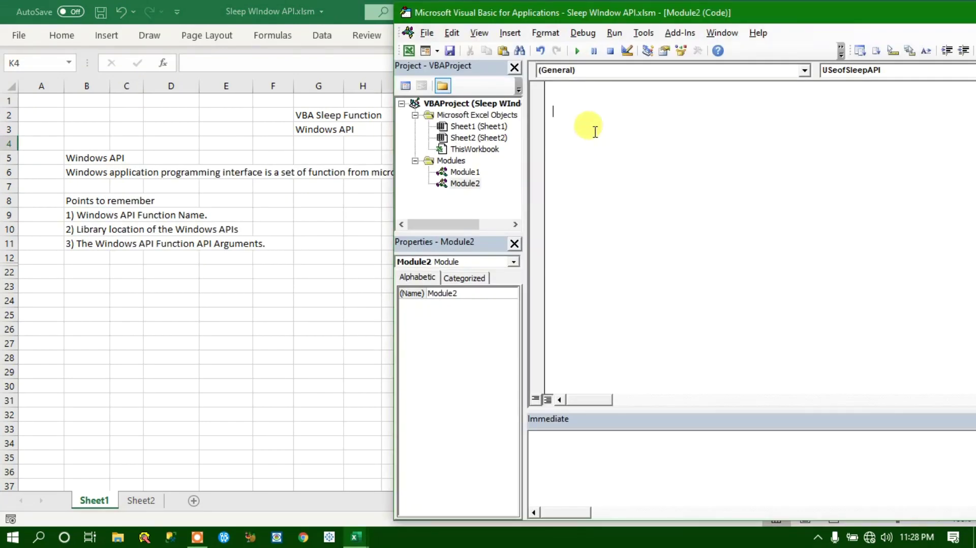
type("SUb")
key("BackSpace")
key("BackSpace")
type("ub ")
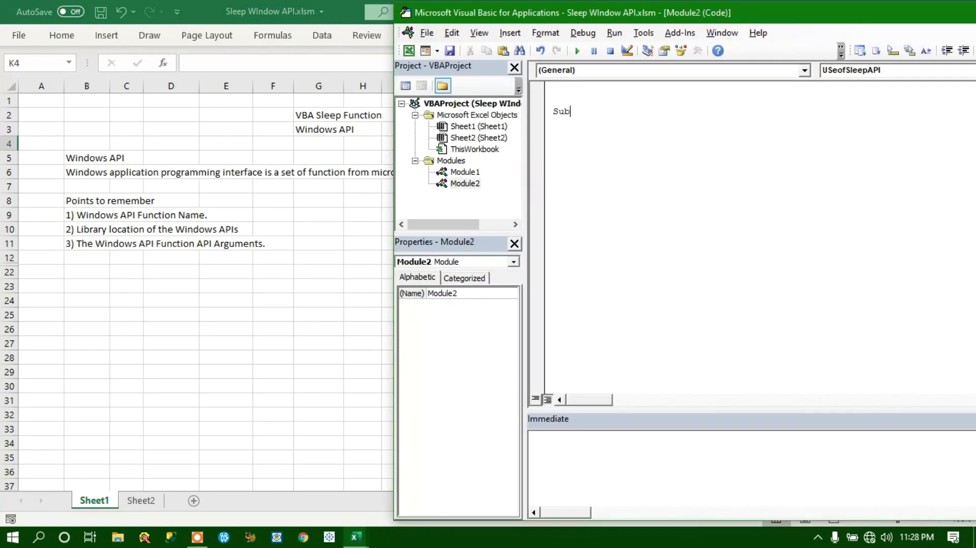
type("Fade_")
type("Ico")
key("alt+F11")
key("alt+F11")
type("n")
key("Return")
key("Return")
key("Return")
key("Return")
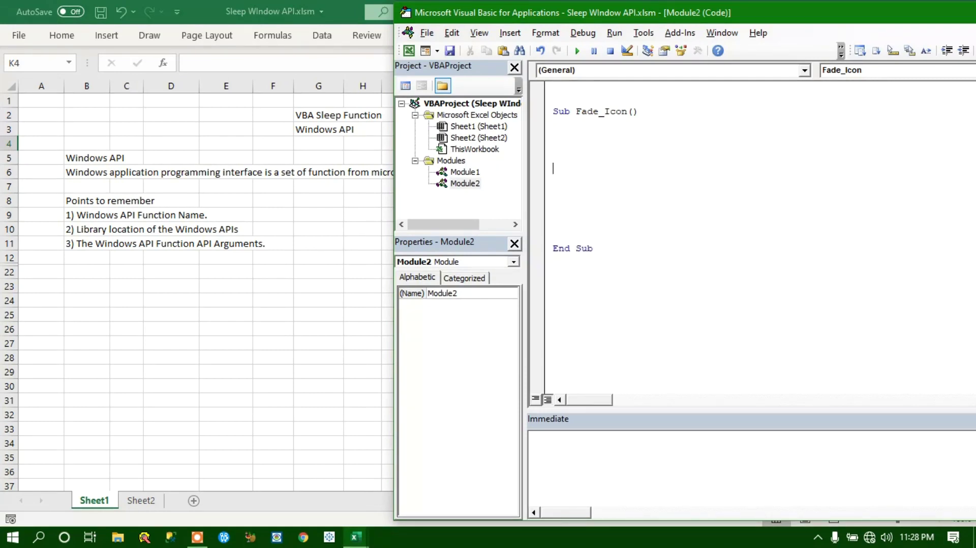
type("dim i ")
type("as In")
key("Tab")
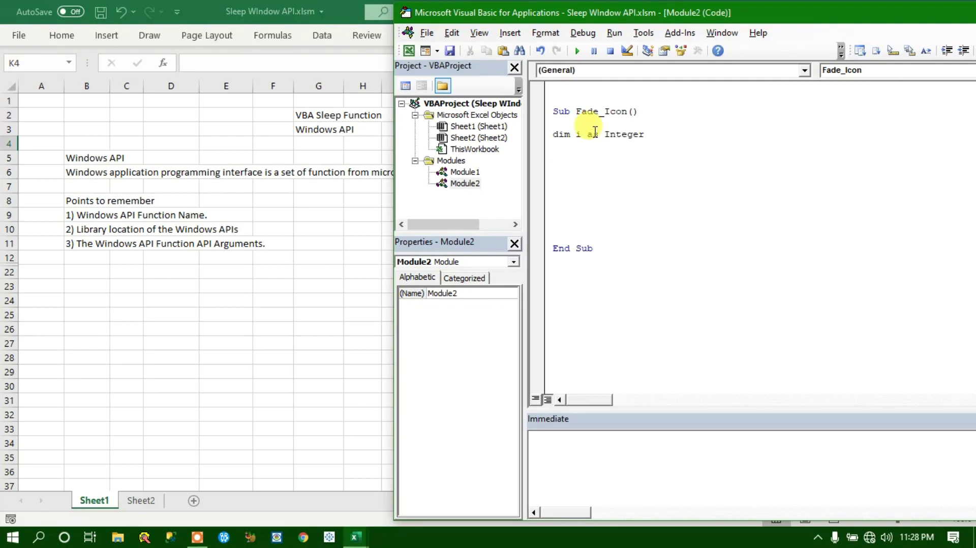
key("Return")
key("Delete")
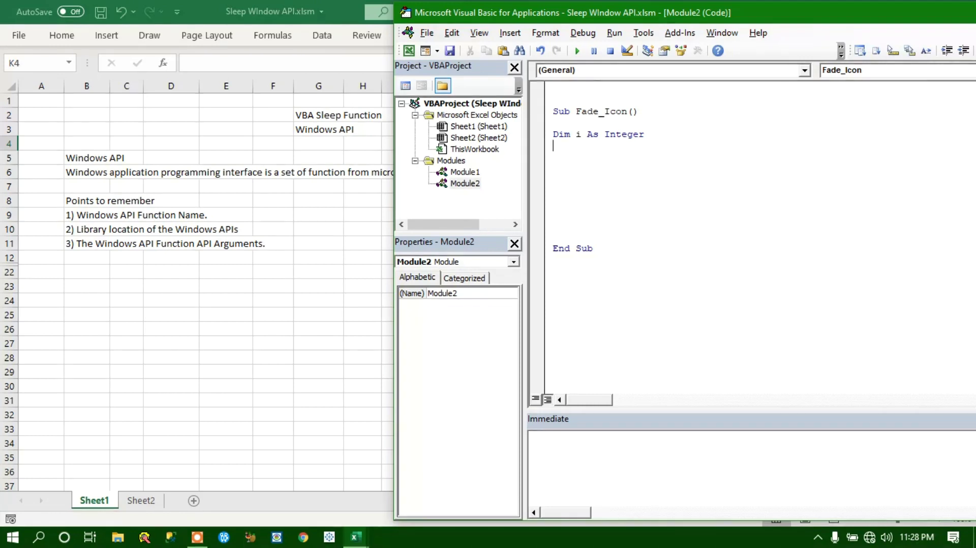
- Add ActiveSheet.Shapes("Icon").Visible = True and begin a For i loop up to 100
type("activesheet.shapes(\"")
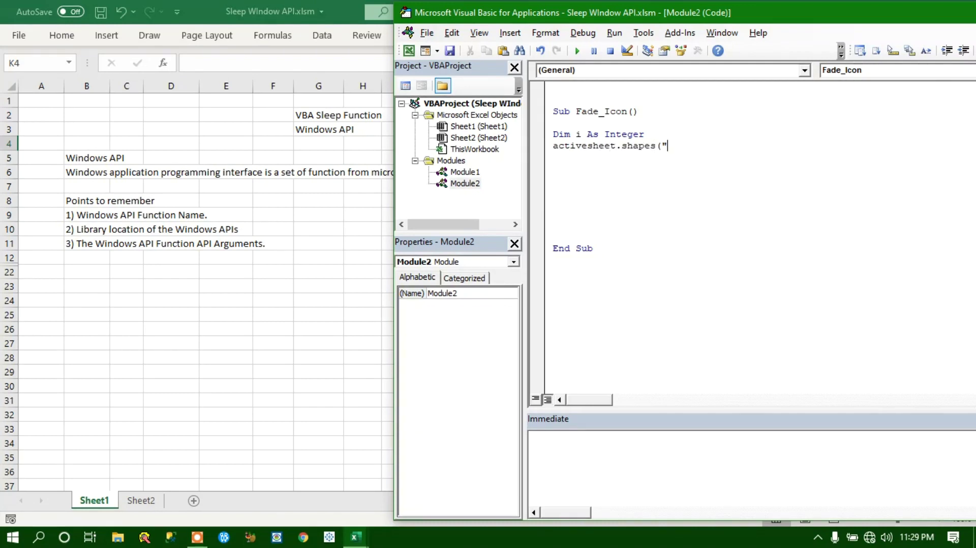
type("con\").visible= true")
key("Return")
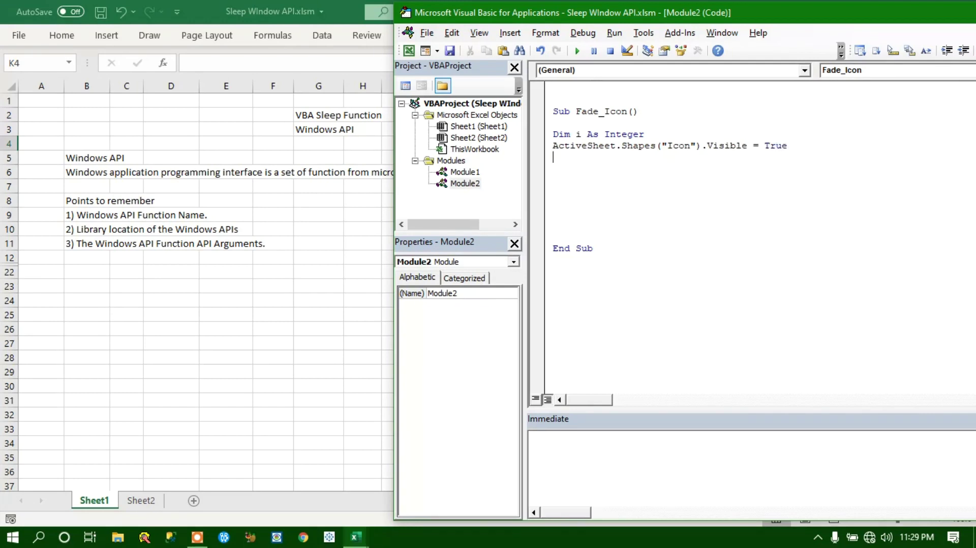
key("Return")
type("for i")
type(" 1 to ")
type("00")
key("Return")
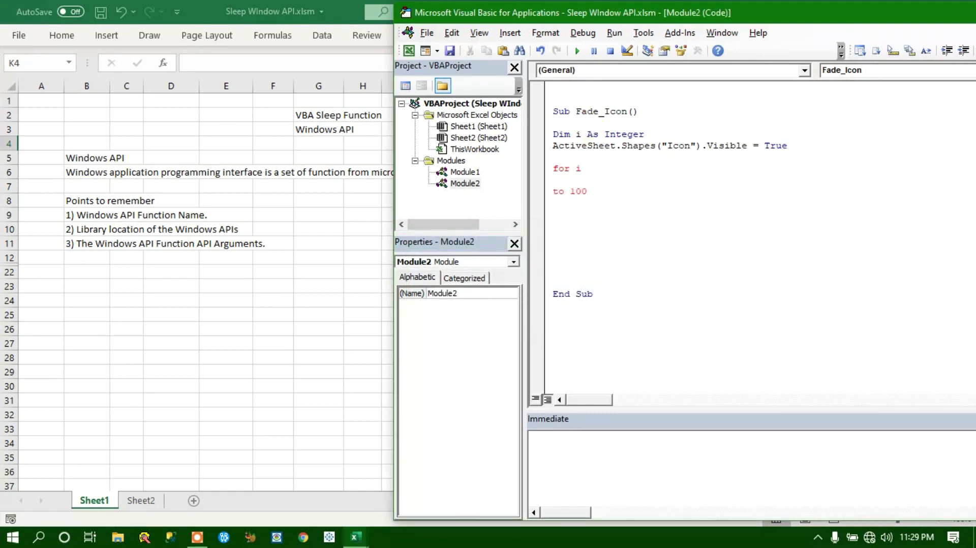
- Correct the loop header to For i = 1 To 100 and close it with Next i
left_click(588, 125)
key("ctrl+z")
key("Left")
type("=")
left_click(554, 202)
type("beep")
key("BackSpace")
key("BackSpace")
key("BackSpace")
key("BackSpace")
type("next i")
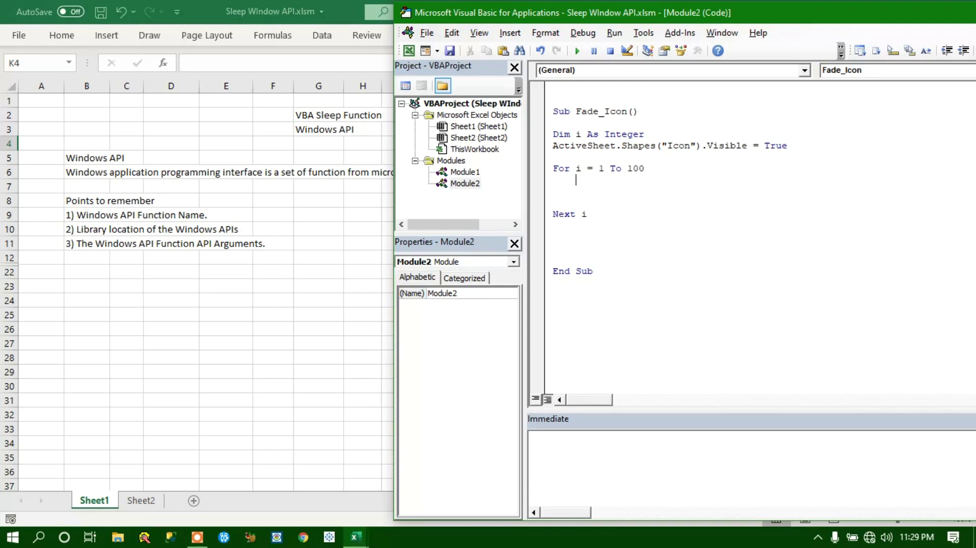
- Inside the loop, add ActiveSheet.Shapes("Icon").Fill.Transparency = i / 100
key("alt+F11")
key("alt+F11")
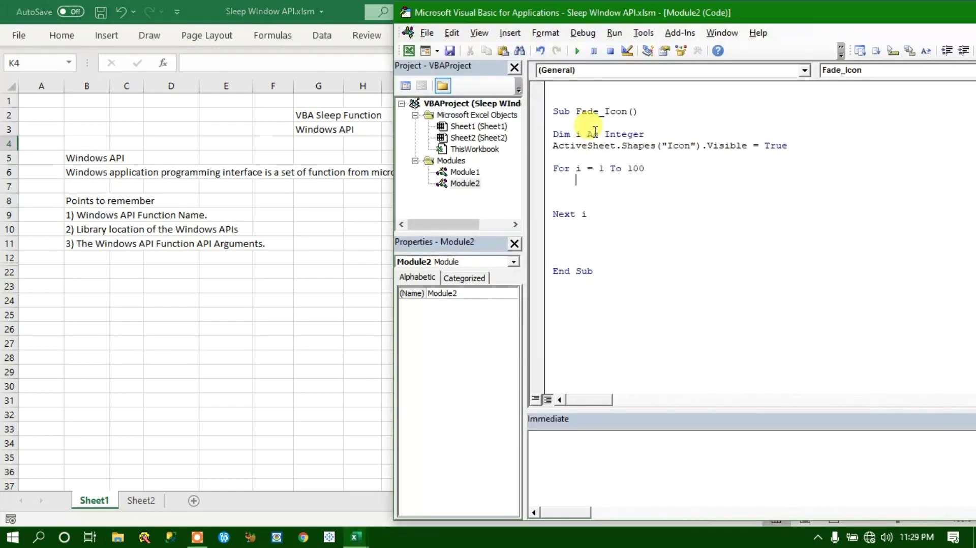
type("active")
key("ctrl+space")
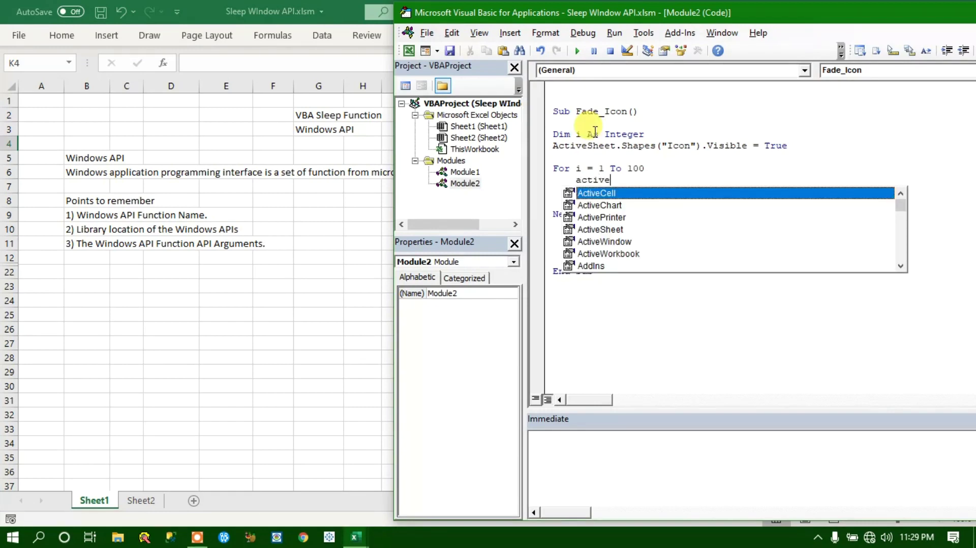
key("Down")
key("Down")
key("Down")
key("Tab")
type(".")
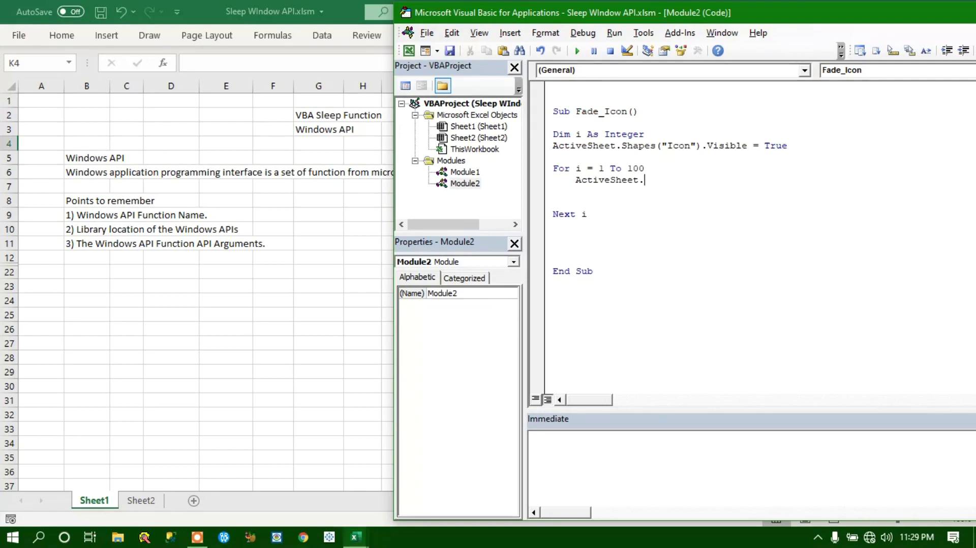
type("shapes(")
type("\"Icon")
type(").fill.trans")
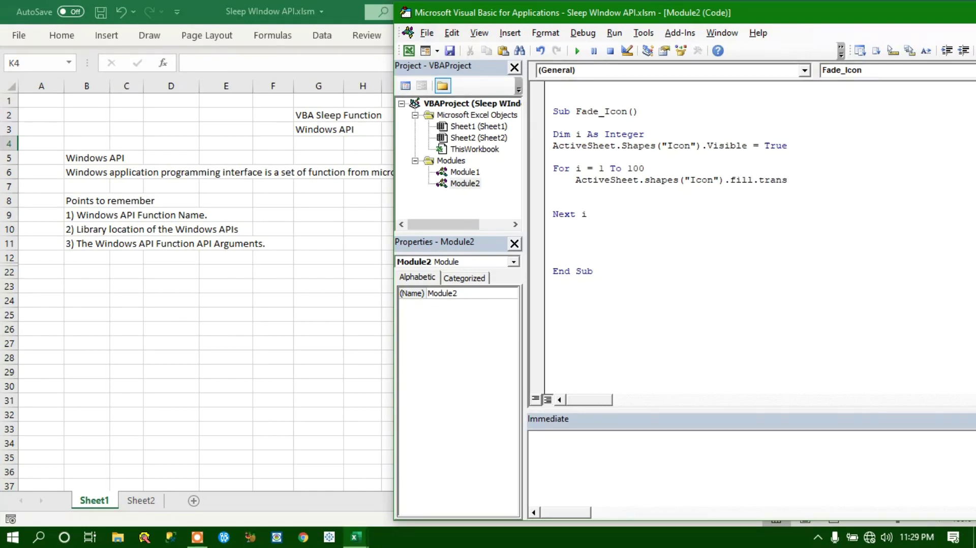
type("parency")
type("= i")
type("/100")
key("Return")
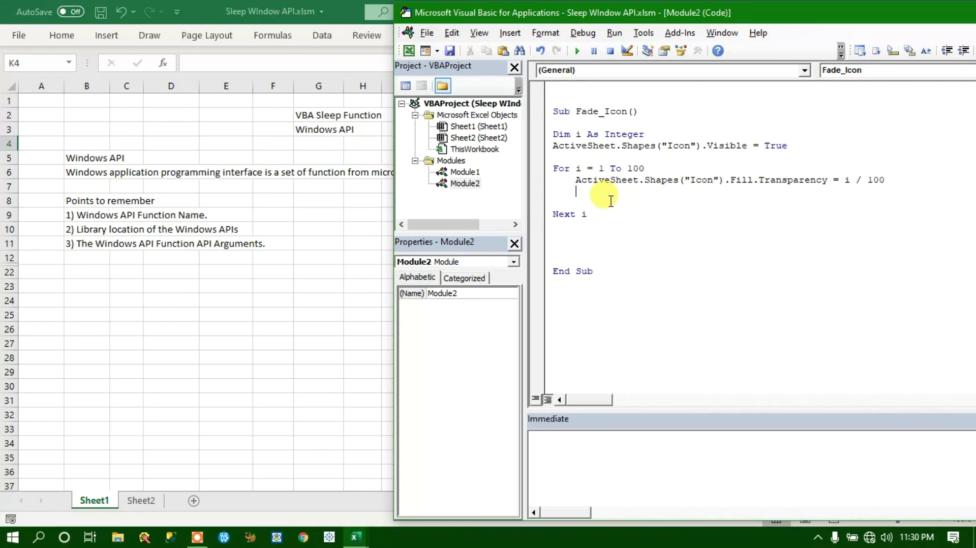
- Add Sleep 50 and DoEvents lines to the loop body and remove the extra blank line
double_click(636, 169)
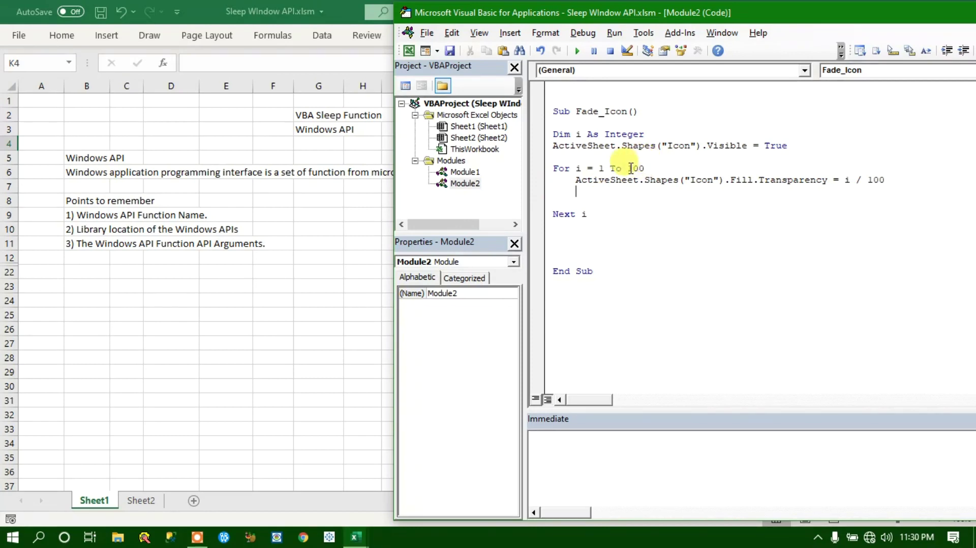
left_click(852, 181)
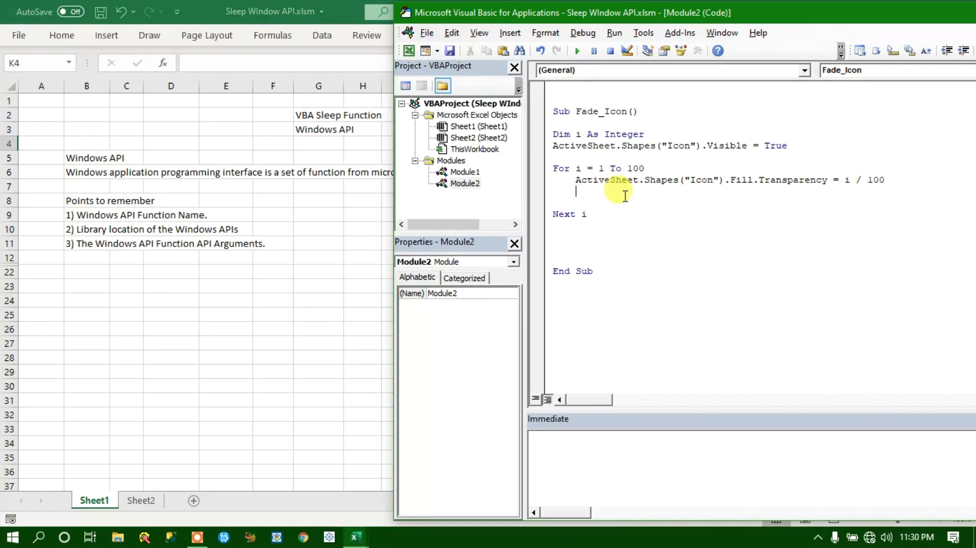
type("sel")
key("BackSpace")
key("BackSpace")
key("BackSpace")
type("sleep ")
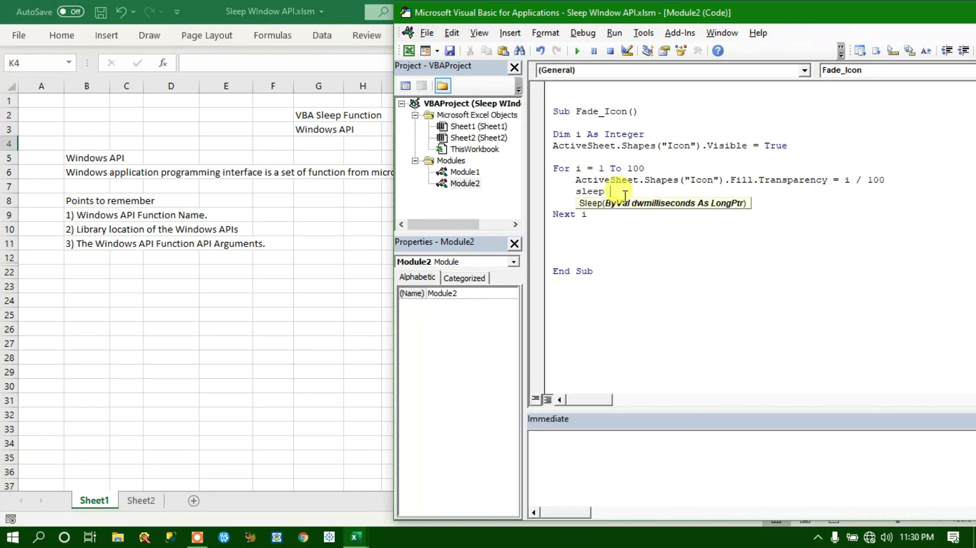
type("50")
key("Down")
key("Tab")
type("do event")
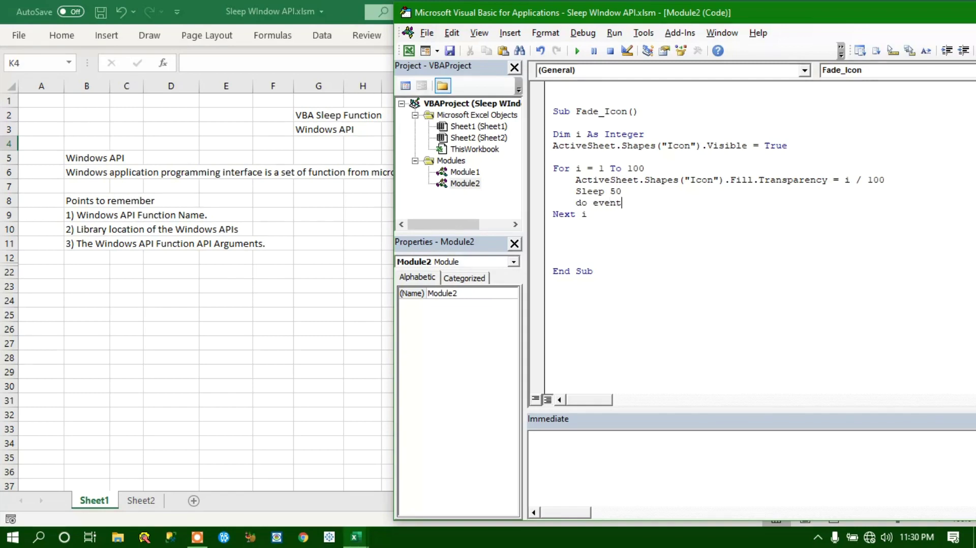
key("BackSpace")
key("BackSpace")
key("BackSpace")
key("BackSpace")
key("BackSpace")
key("BackSpace")
type("ebe")
key("BackSpace")
key("BackSpace")
type("b")
key("BackSpace")
key("Down")
key("Up")
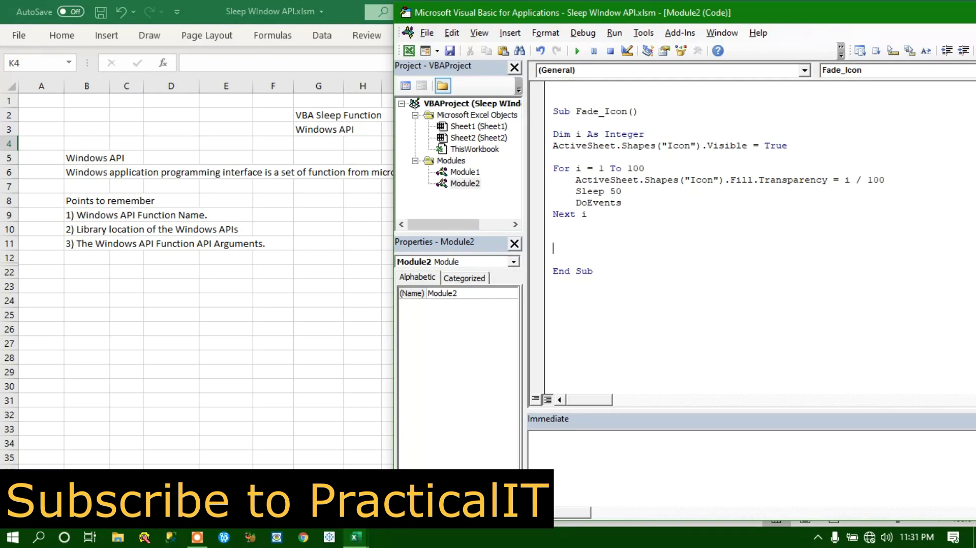
key("Delete")
key("Delete")
key("Delete")
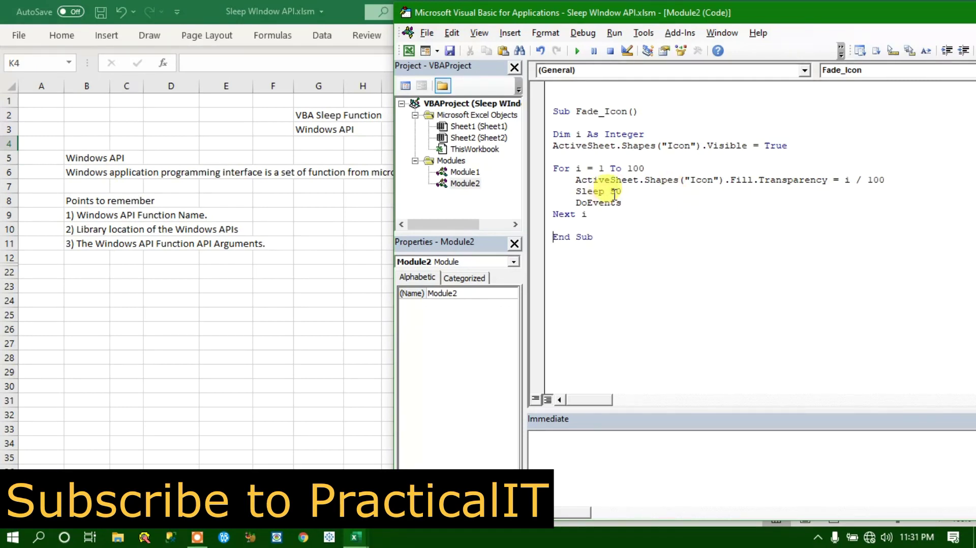
- After Next i, add ActiveSheet.Shapes("Icon").Visible = False, then move the code window to show the shape
left_click_drag(788, 151, 701, 148)
left_click(570, 225)
type("ac")
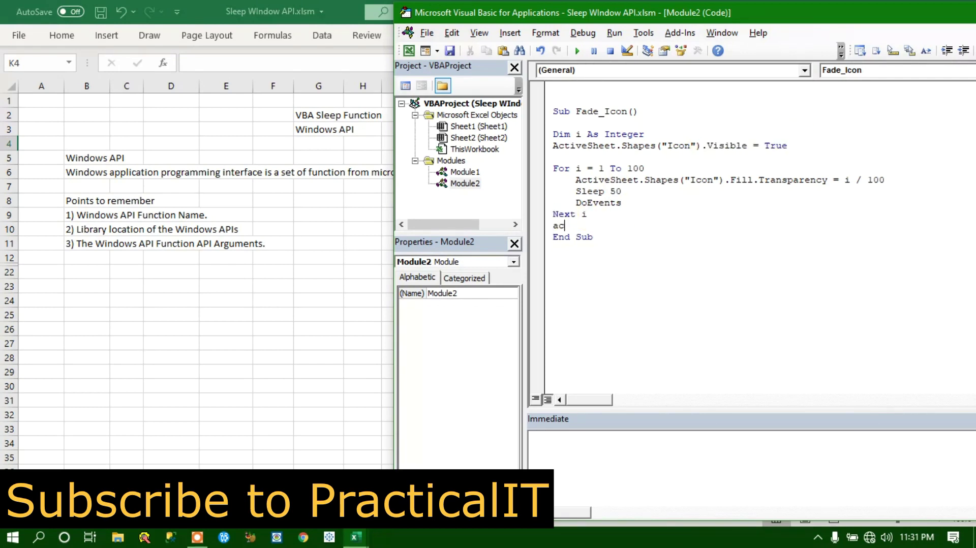
type("tivesh")
key("ctrl+space")
type("shapes(\"Icon")
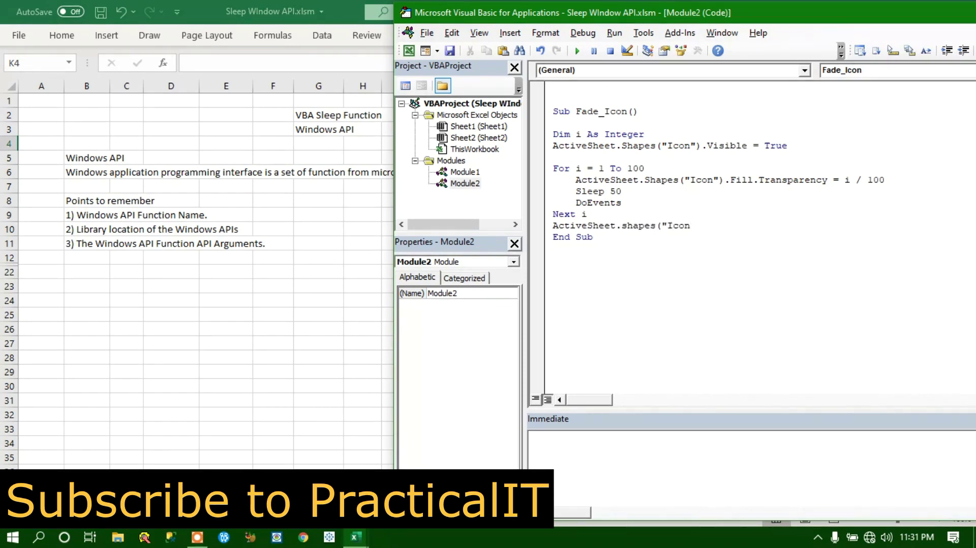
type("vis")
type("=false")
left_click(648, 311)
mouse_move(592, 16)
left_mouse_down()
mouse_move(780, 9)
mouse_move(787, 22)
mouse_move(326, 162)
left_mouse_up()
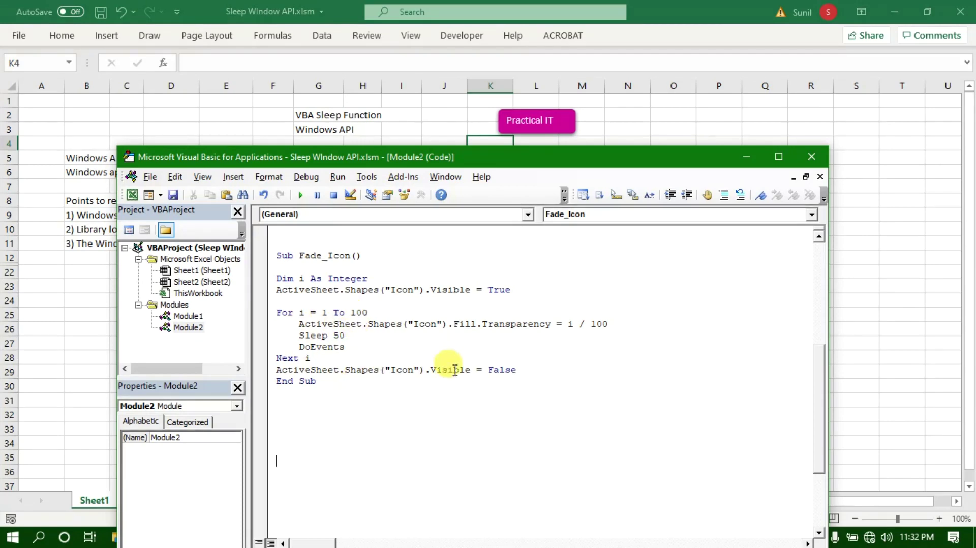
- Run Fade_Icon to test the fade, then change the delay to Sleep 40 and rerun
left_click(561, 131)
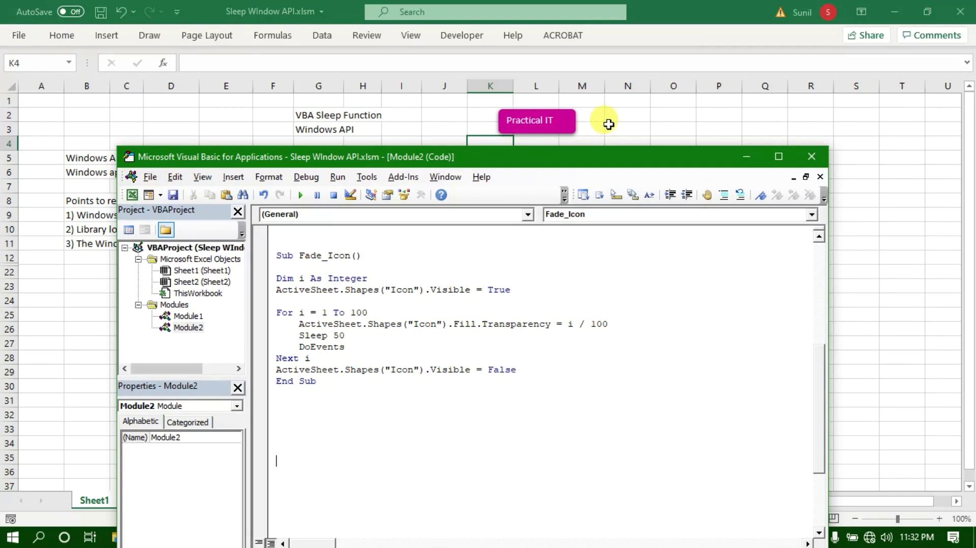
left_click_drag(393, 158, 616, 188)
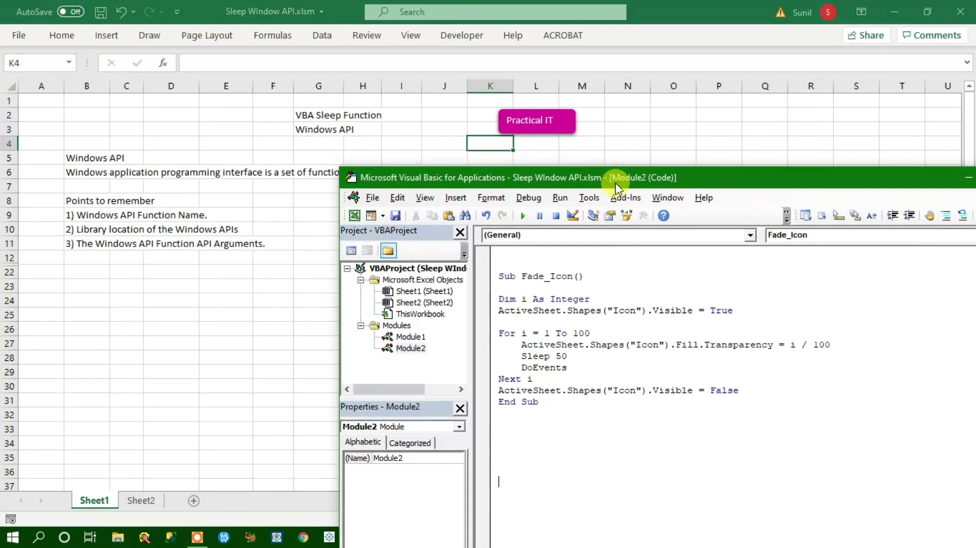
left_click(533, 345)
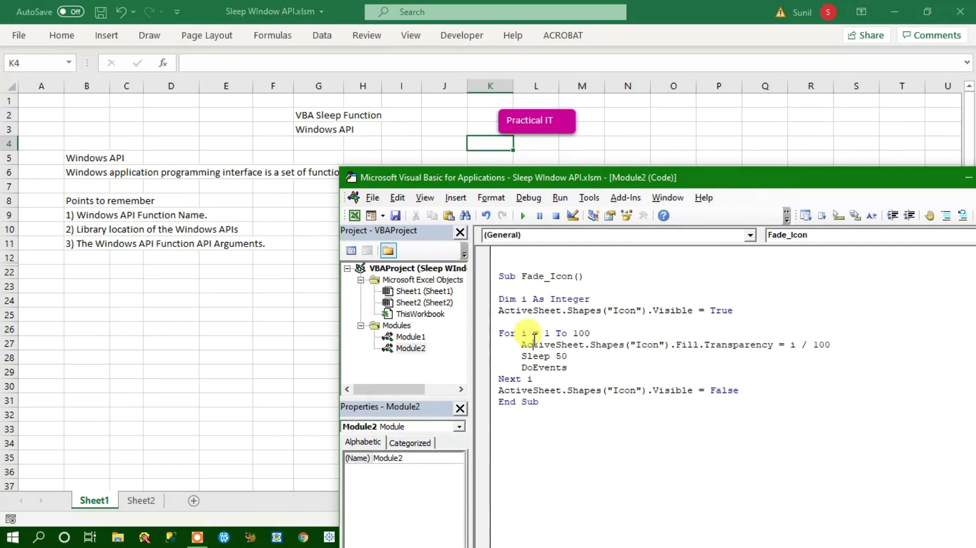
left_click(523, 216)
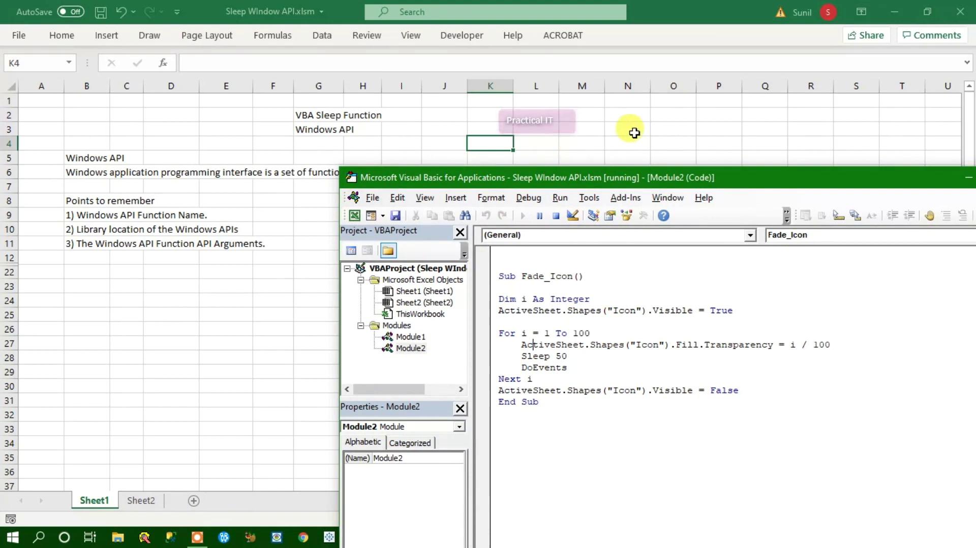
left_click(575, 358)
key("BackSpace")
key("BackSpace")
type("40")
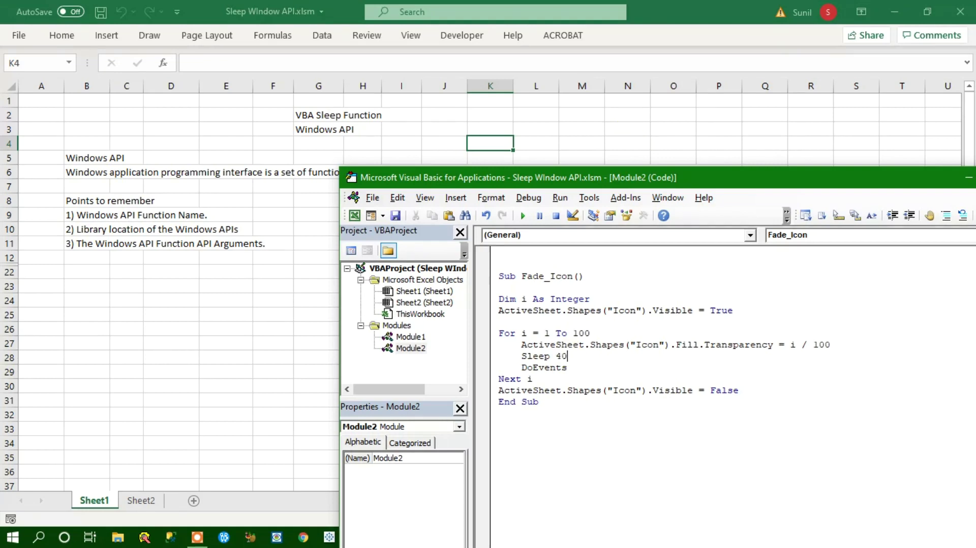
left_click(599, 333)
left_click(522, 215)
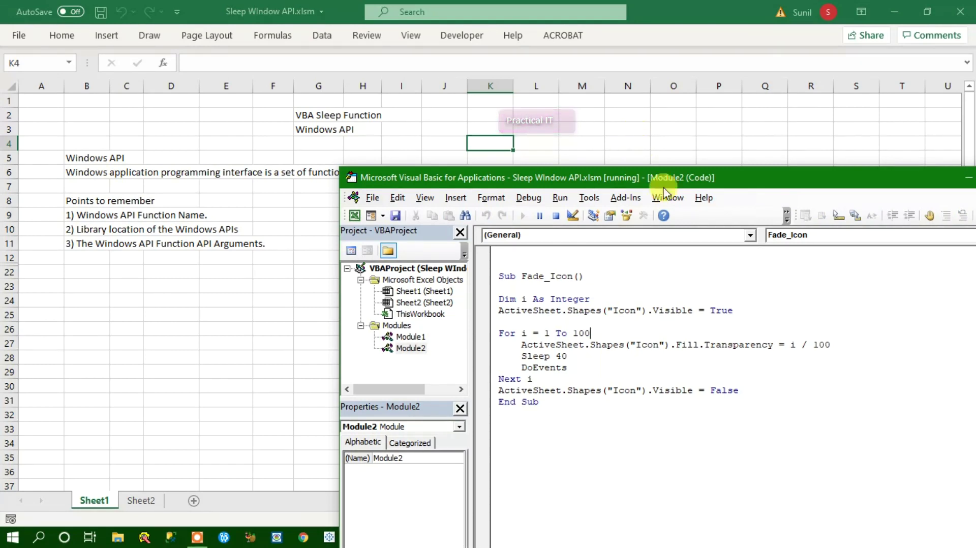
- Shorten the Sleep delay to 20, 10 and finally 5, rerunning the macro each time
double_click(562, 356)
key("BackSpace")
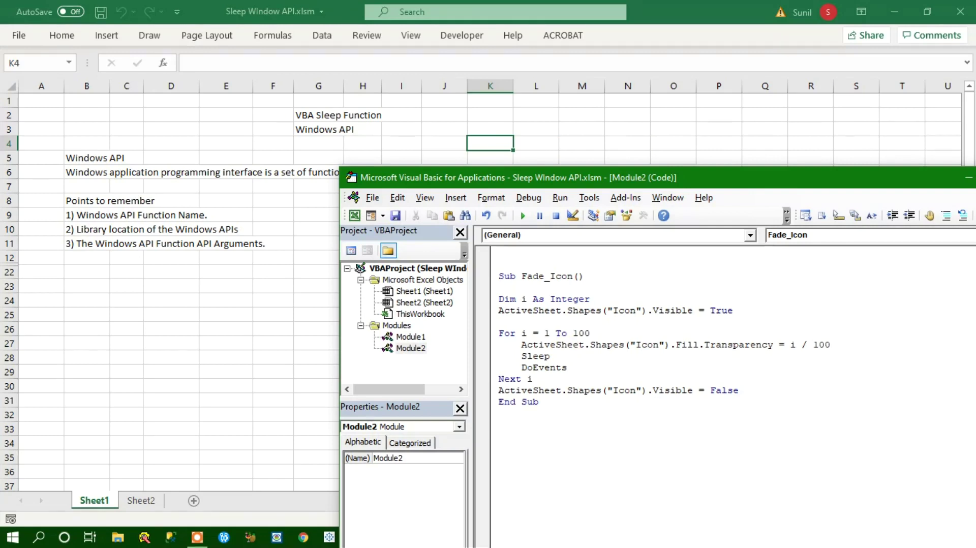
type(" 20")
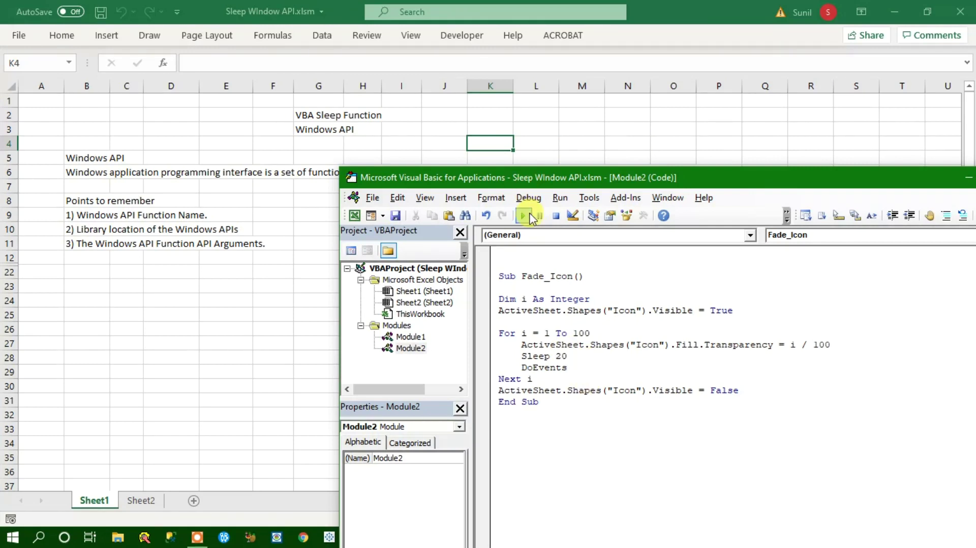
left_click(528, 216)
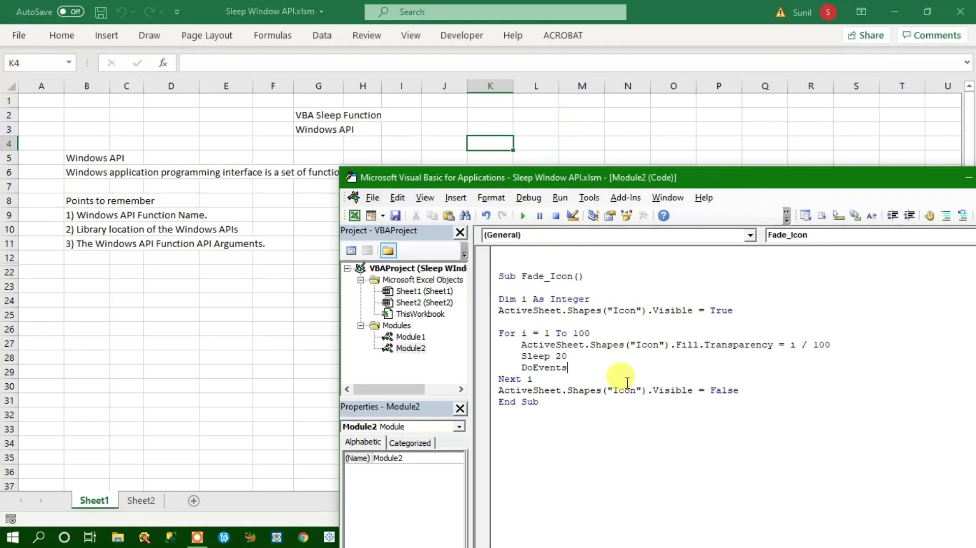
left_click(568, 356)
key("BackSpace")
key("BackSpace")
type("10")
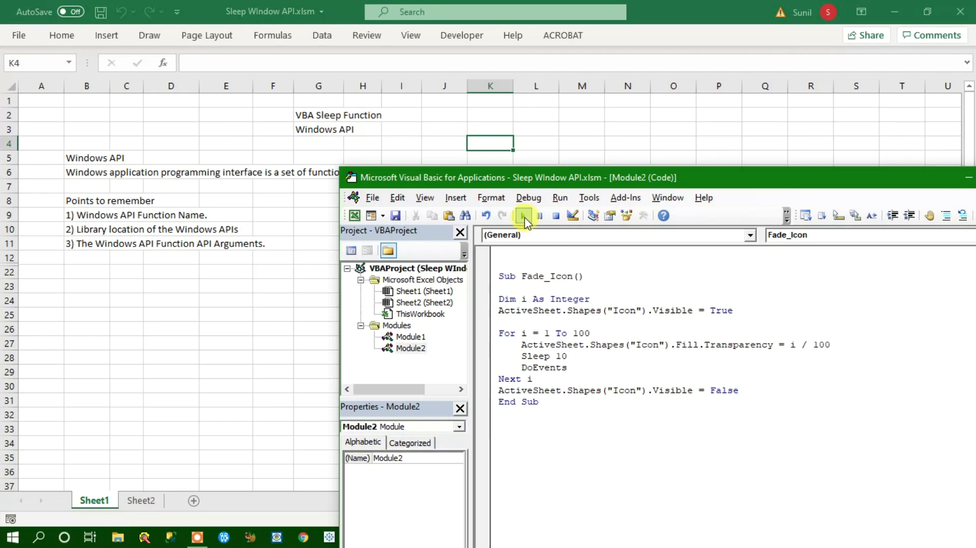
left_click(524, 216)
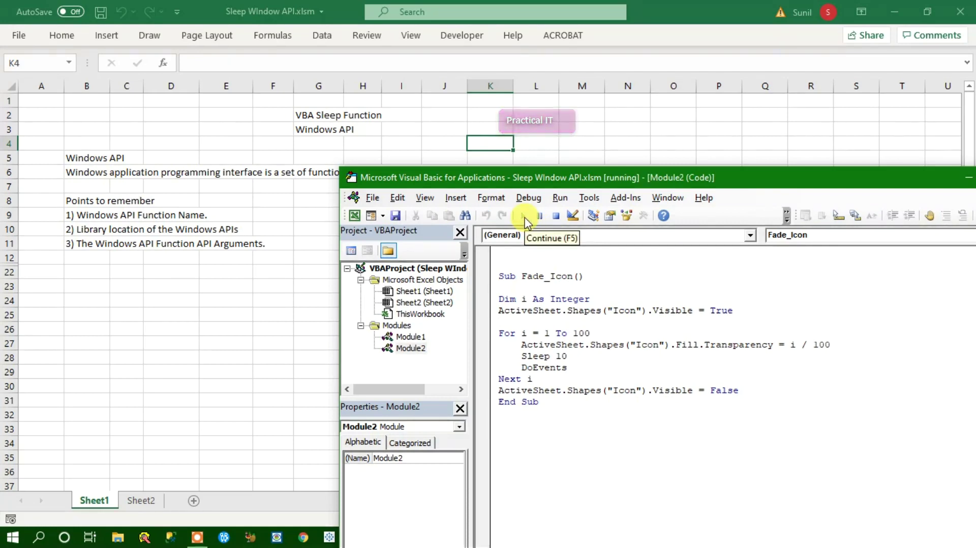
left_click(569, 356)
key("BackSpace")
key("BackSpace")
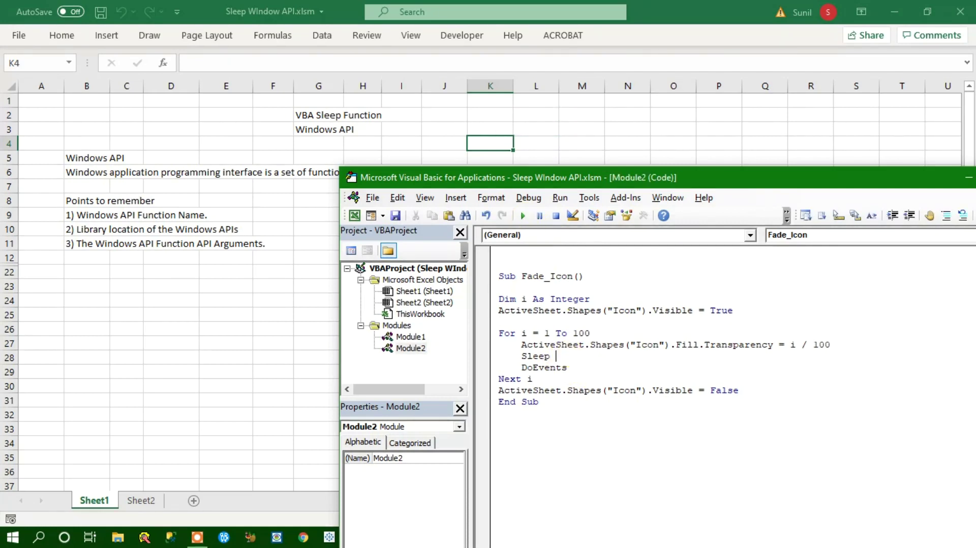
type("5")
left_click(603, 321)
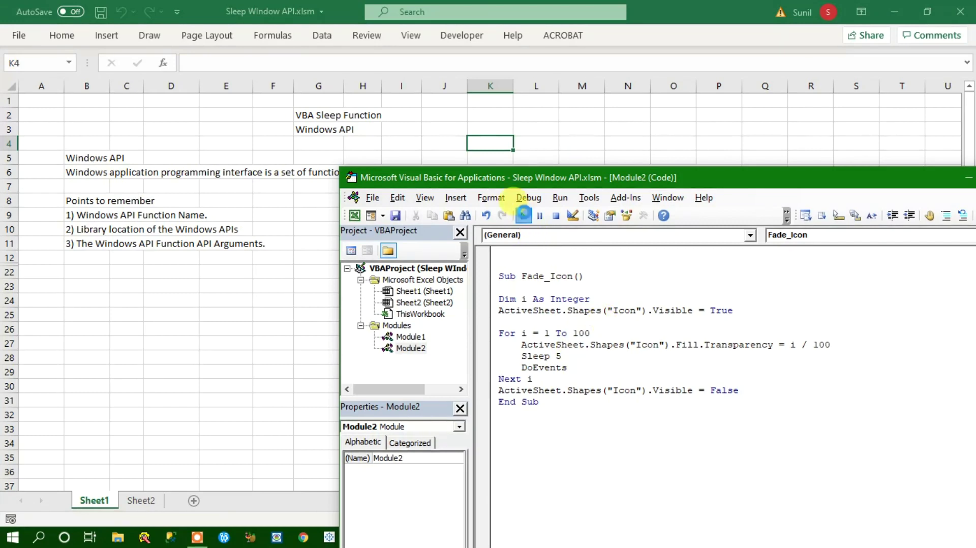
left_click(523, 216)
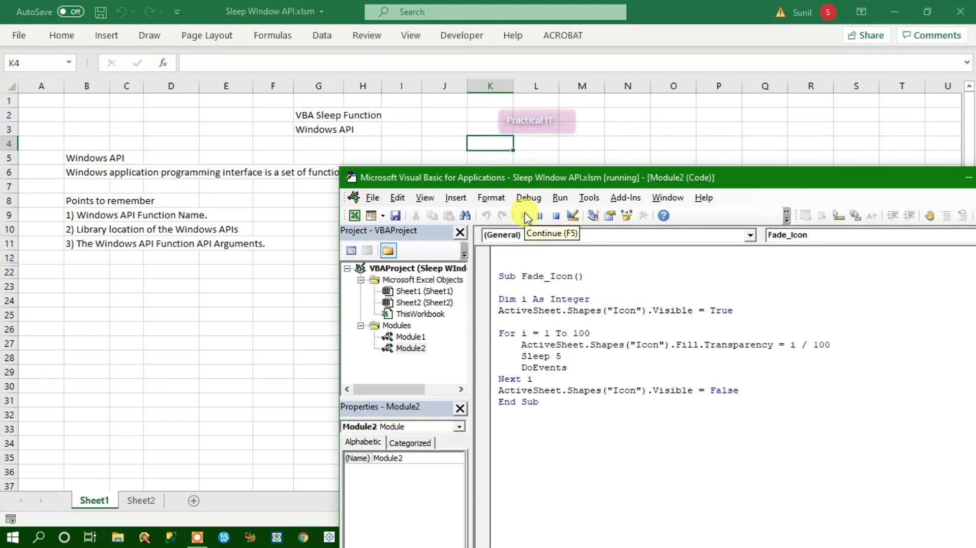
left_click_drag(604, 170, 419, 141)
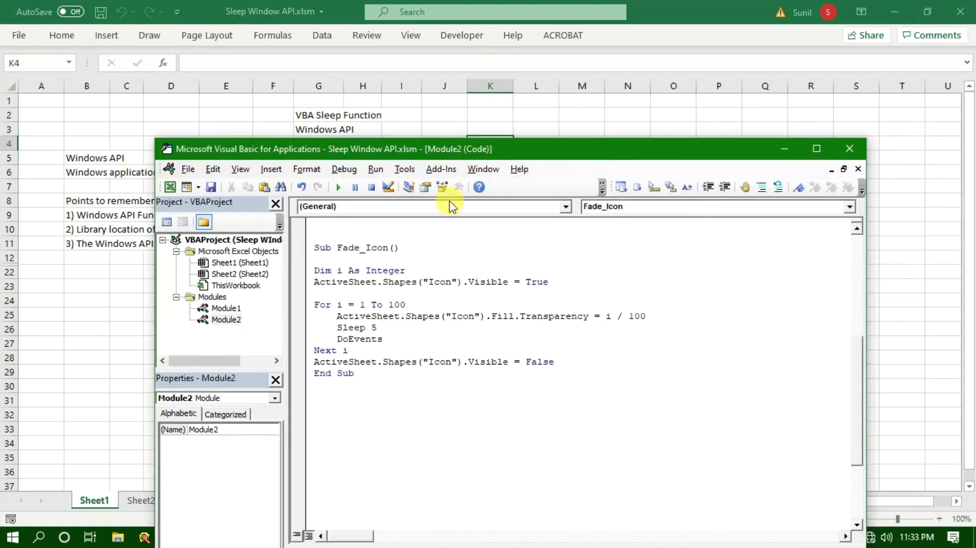
- Save, then unhide rows 13–21 to reveal the EmpID–SaveData table and select cell C17
left_click(210, 192)
left_click(784, 148)
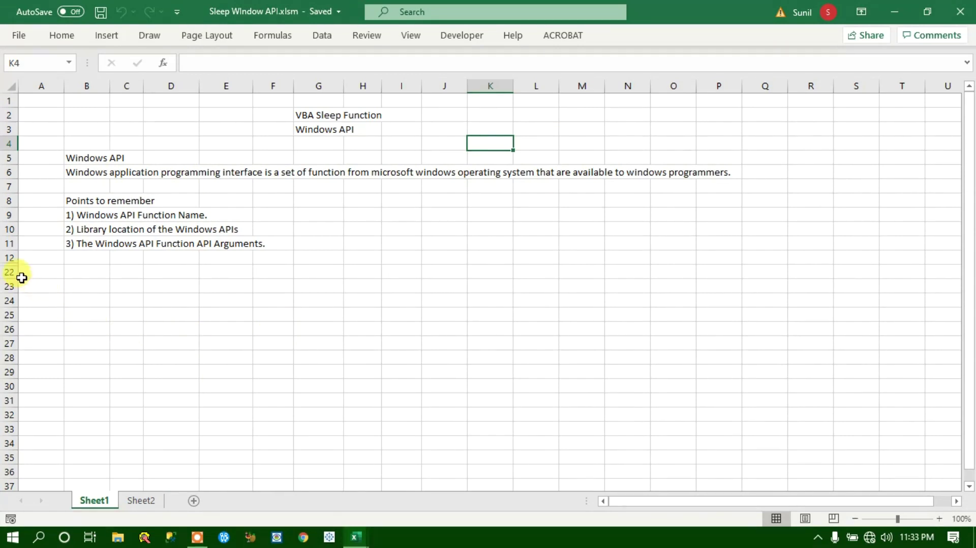
left_click_drag(9, 258, 9, 343)
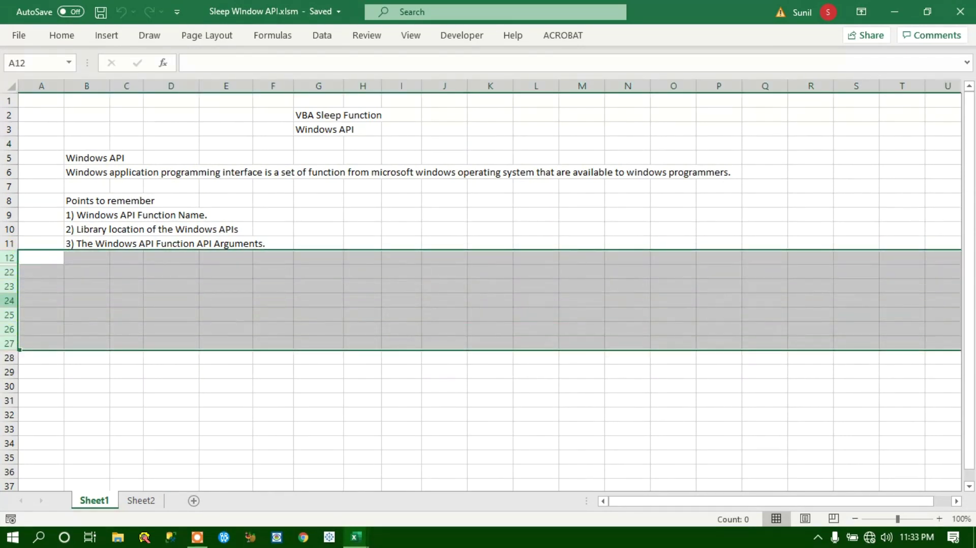
right_click(11, 274)
left_click(44, 262)
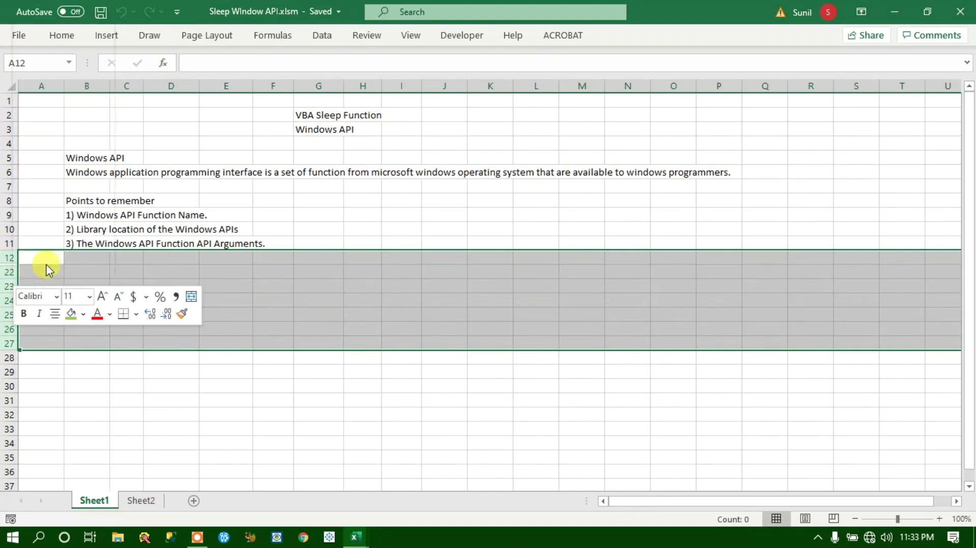
left_click(364, 423)
left_click(127, 340)
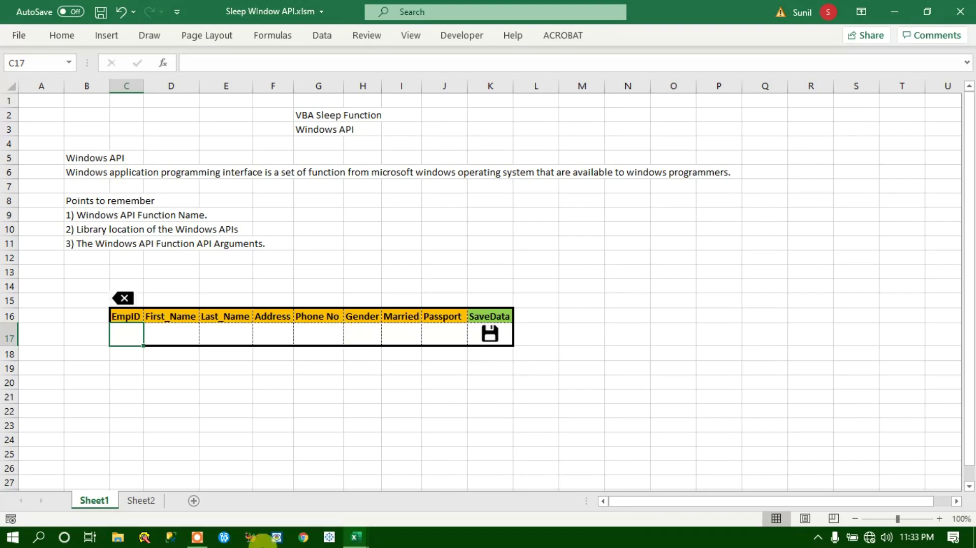
- Compare Sheet2's row-1 headers with Sheet1's entry cells C17:J17, then return to the VBA editor
left_click(143, 501)
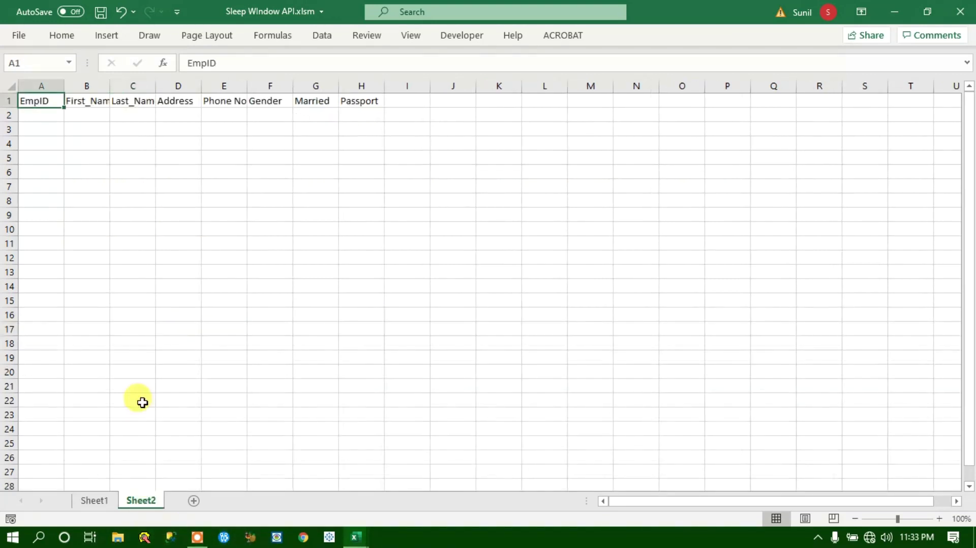
left_click(98, 169)
left_click(39, 113)
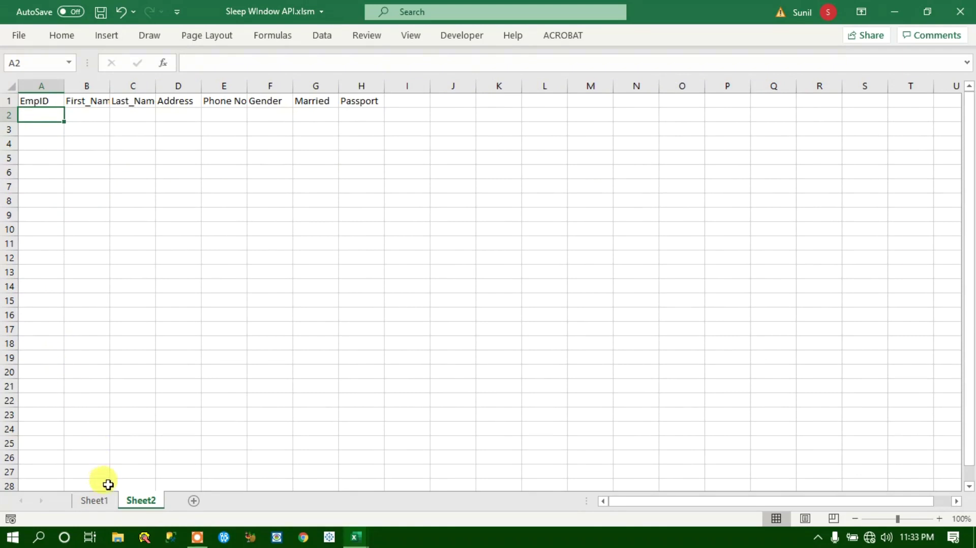
left_click(95, 501)
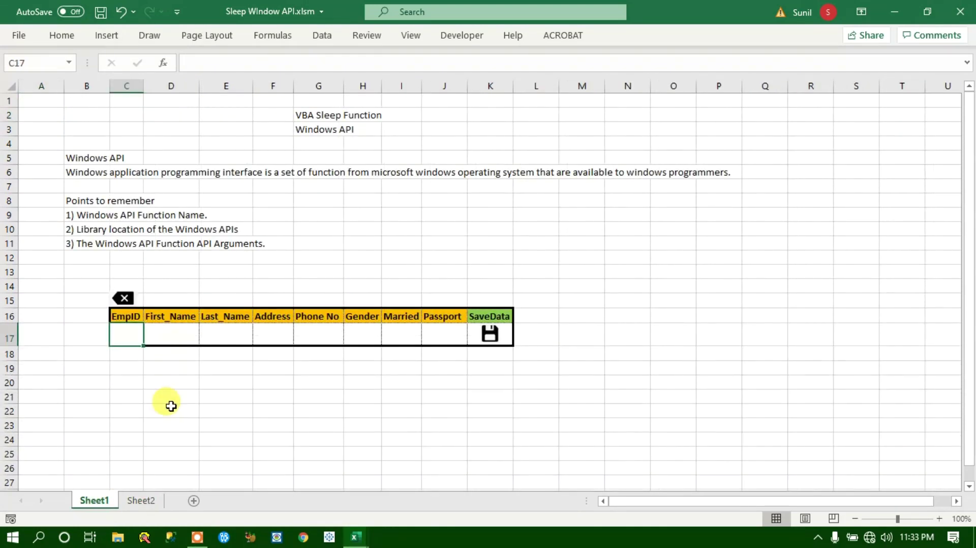
left_click_drag(130, 333, 442, 332)
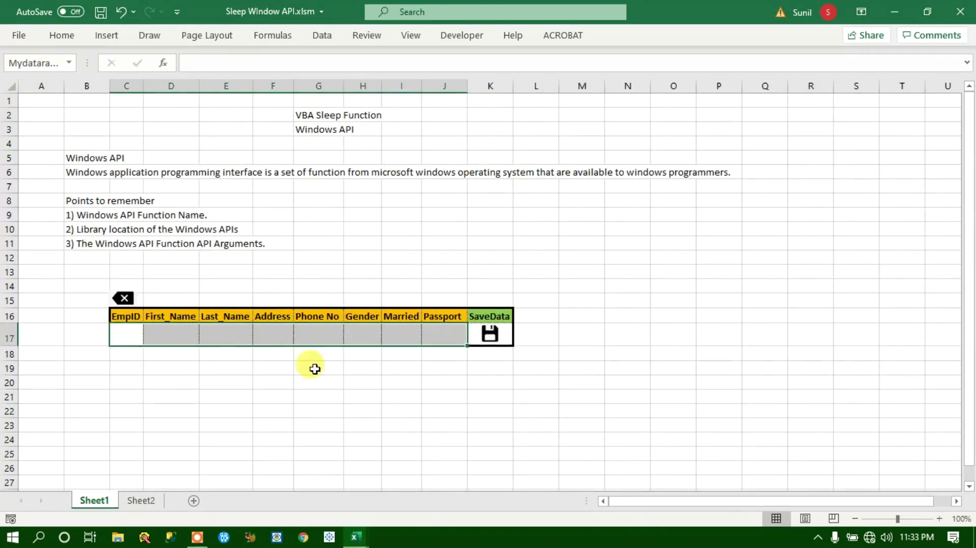
left_click(138, 501)
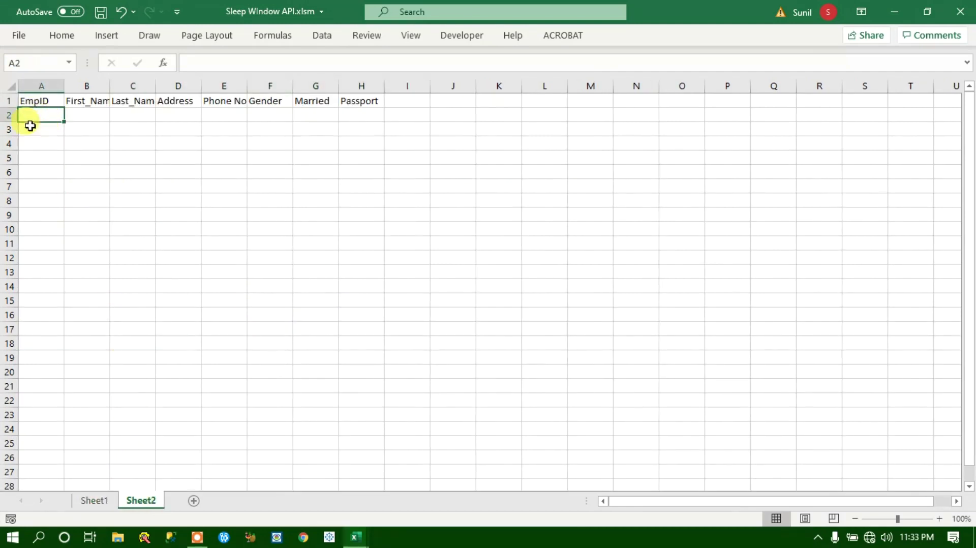
left_click(94, 501)
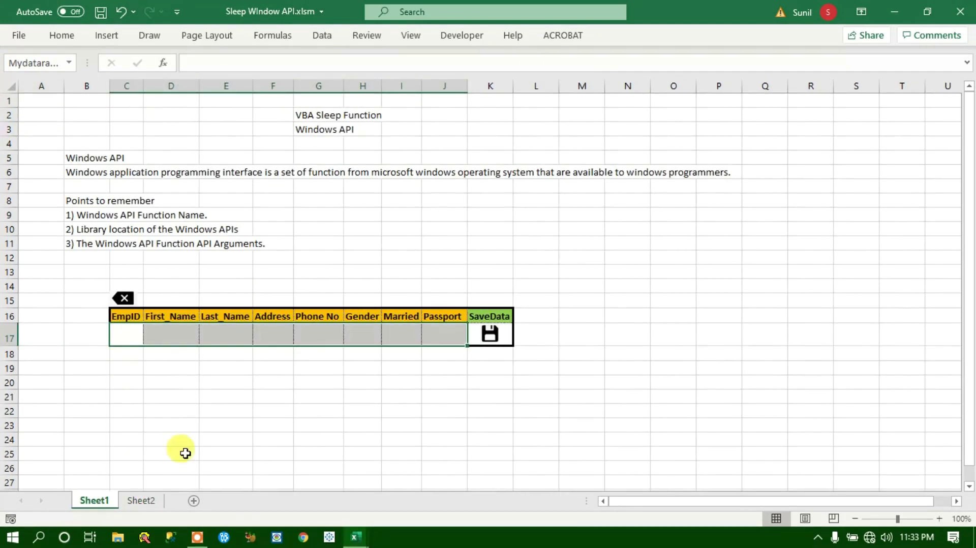
left_click(138, 500)
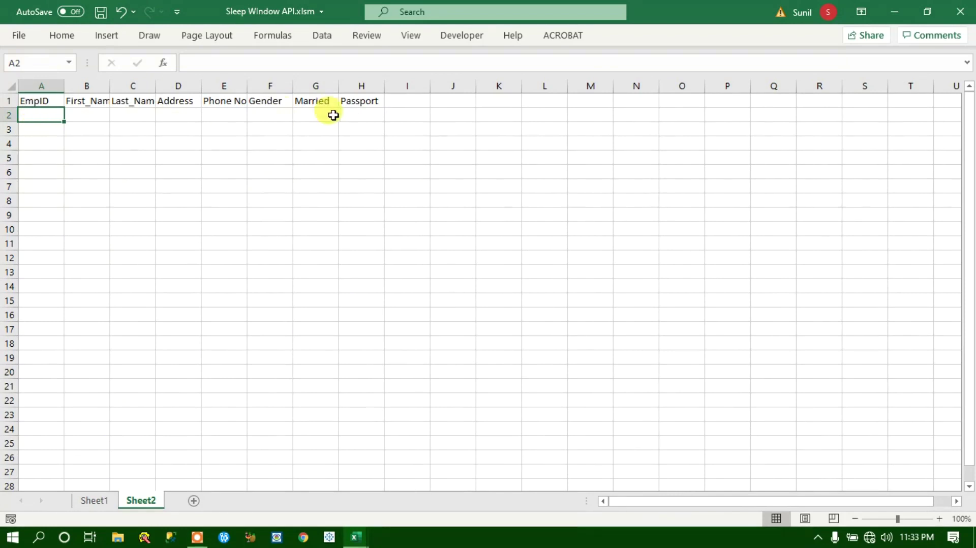
left_click(94, 501)
left_click(133, 339)
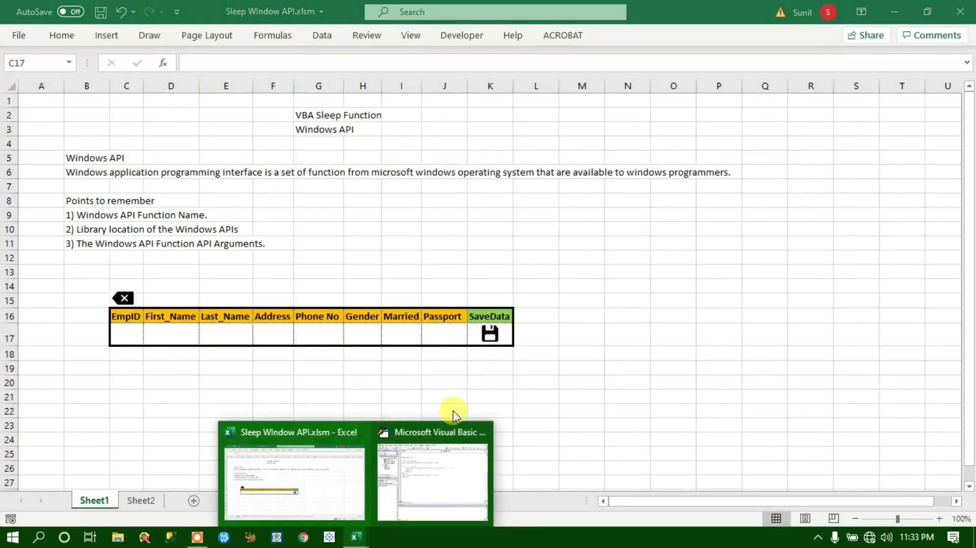
mouse_move(355, 538)
left_click(429, 468)
- Start a new Sub SaveDatatoAnotherSheet procedure below the existing End Sub
left_click_drag(397, 148, 576, 26)
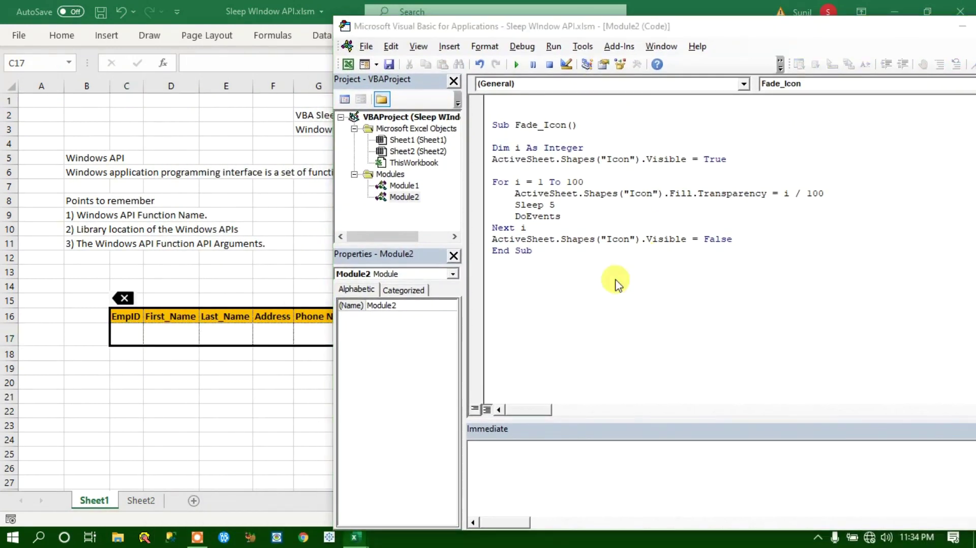
key("alt+F11")
key("alt+F11")
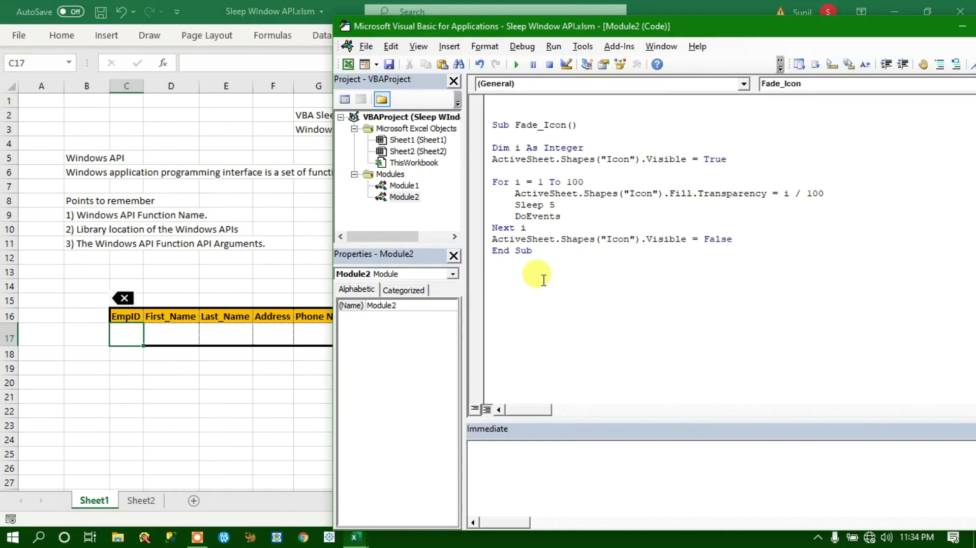
type("Sub ")
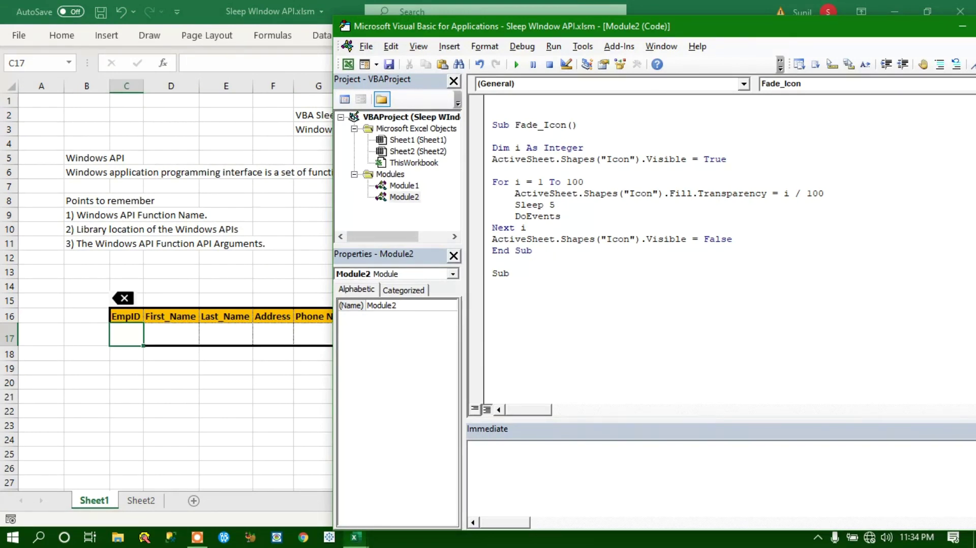
type("SaveD")
type("atatoAnotherS")
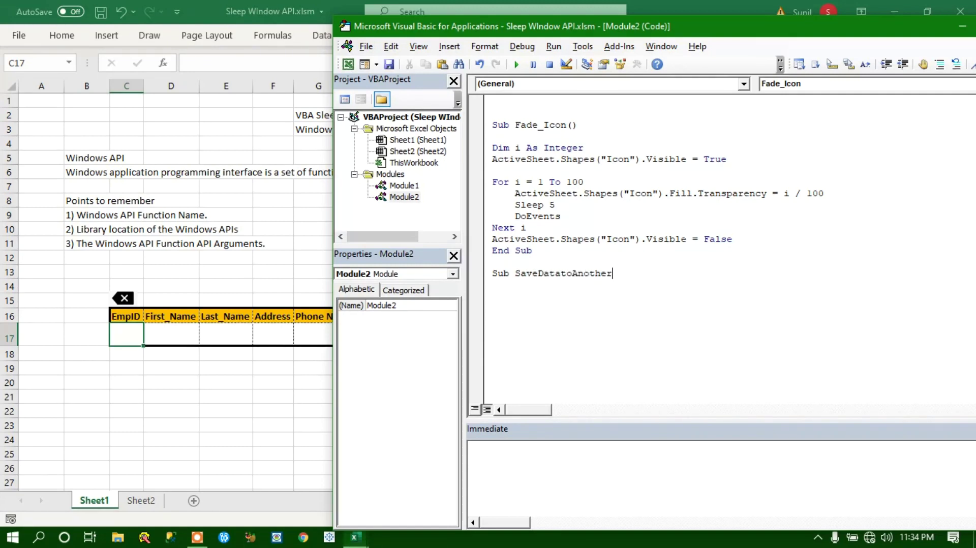
type("heet")
key("Return")
key("Return")
key("Return")
key("Return")
key("Return")
key("Up")
key("Up")
key("Up")
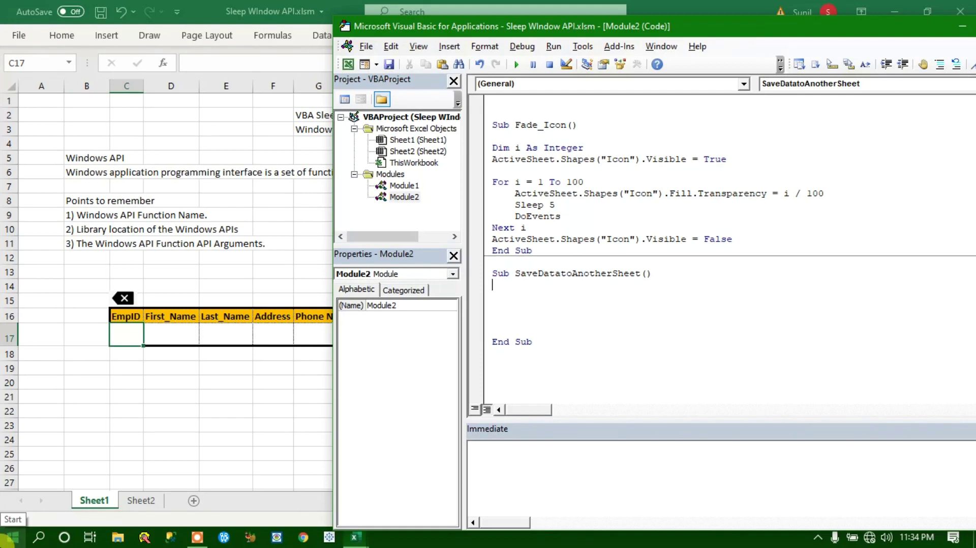
- Check Sheet2's headers against the Sheet1 form, then go back to the code
left_click(171, 406)
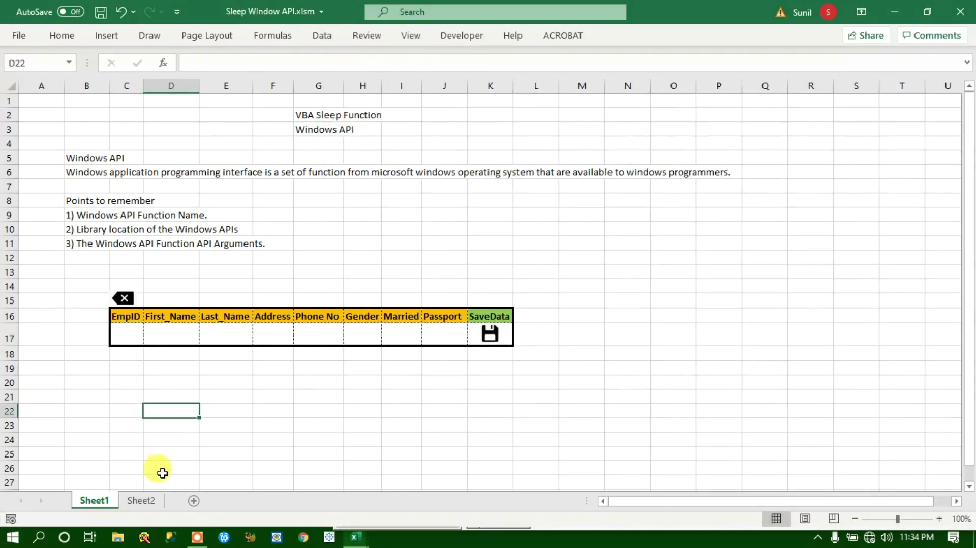
left_click(141, 501)
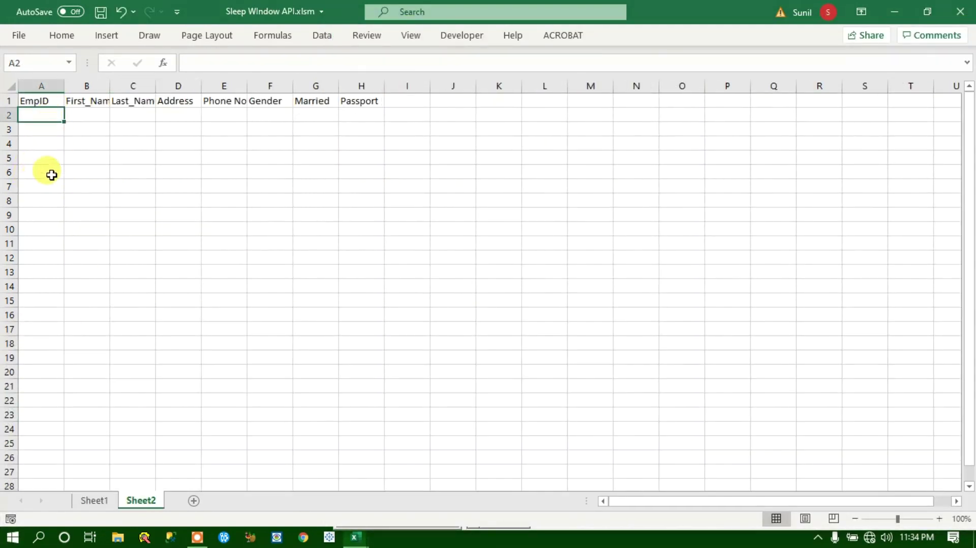
left_click(91, 500)
key("alt+F11")
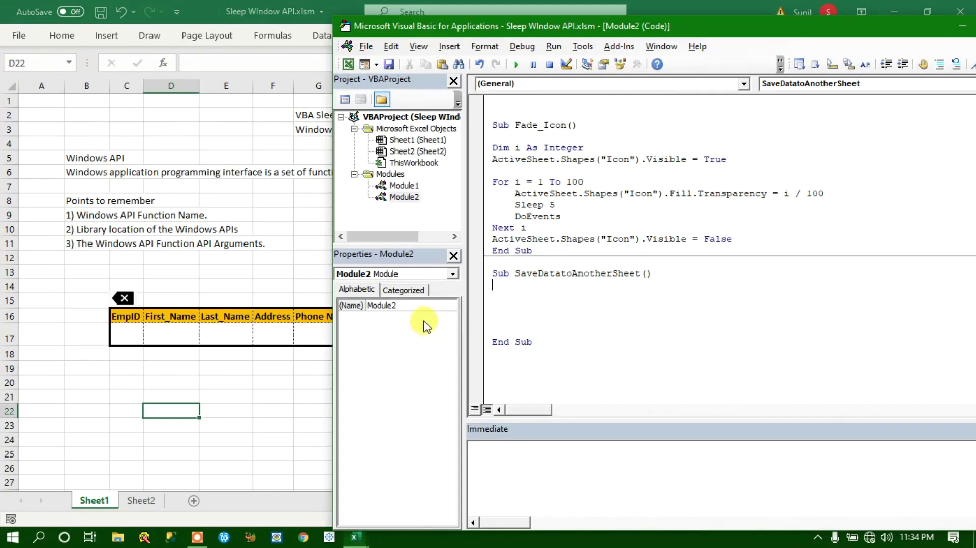
left_click(140, 501)
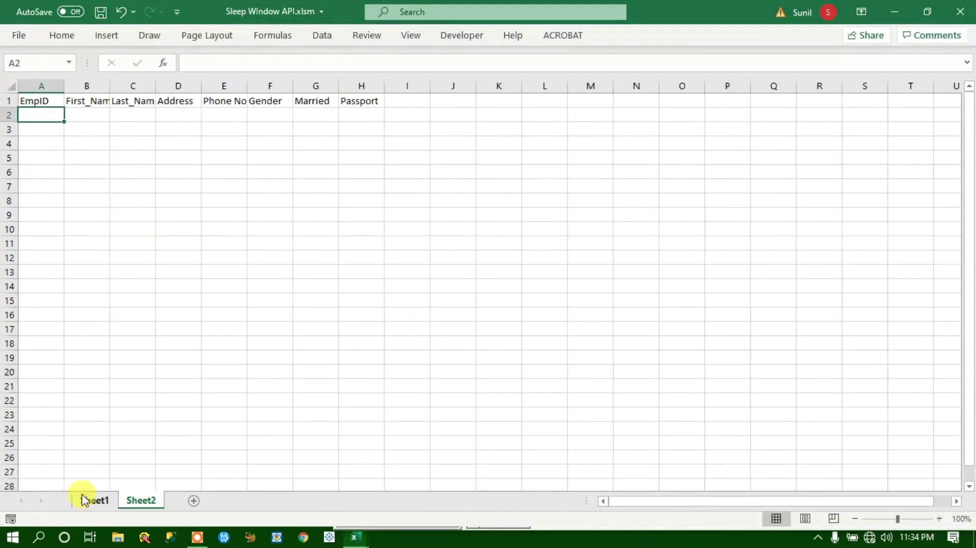
left_click(92, 501)
key("alt+F11")
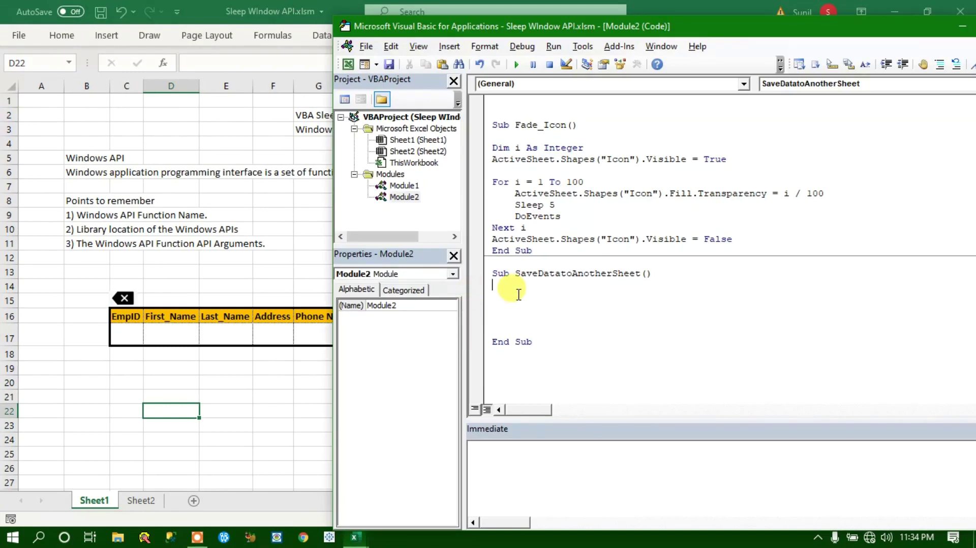
- Declare lastrow As Long inside the new sub
key("Return")
type("dim lastrow")
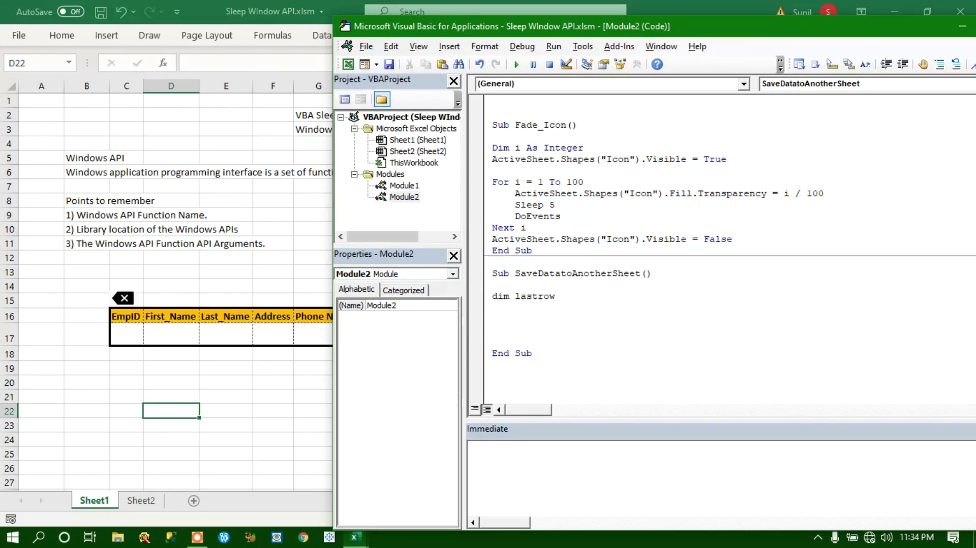
type(" as Long")
key("Return")
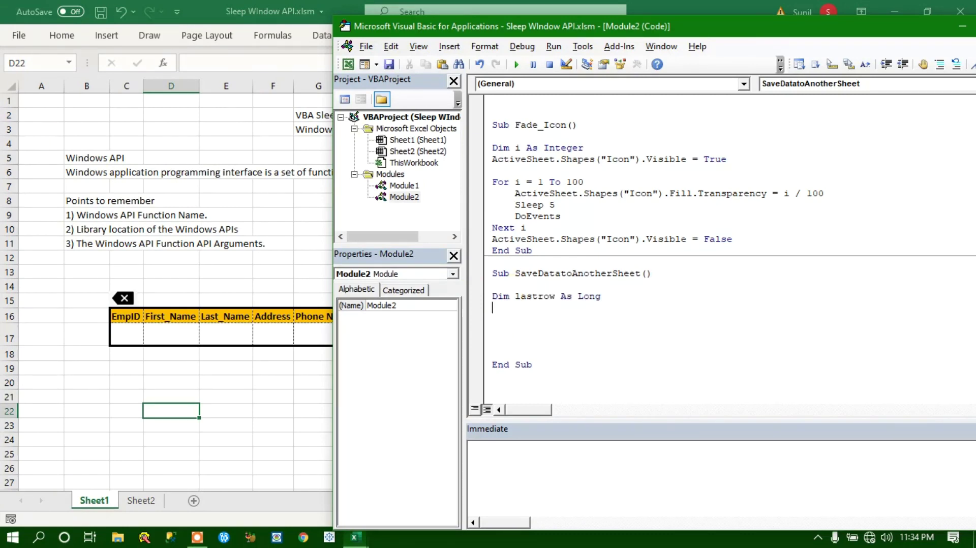
- Check the name given to Sheet1's row-17 entry range in the Name Box
key("alt+F11")
left_click(410, 364)
left_click_drag(136, 333, 442, 334)
left_click(36, 63)
left_click(273, 200)
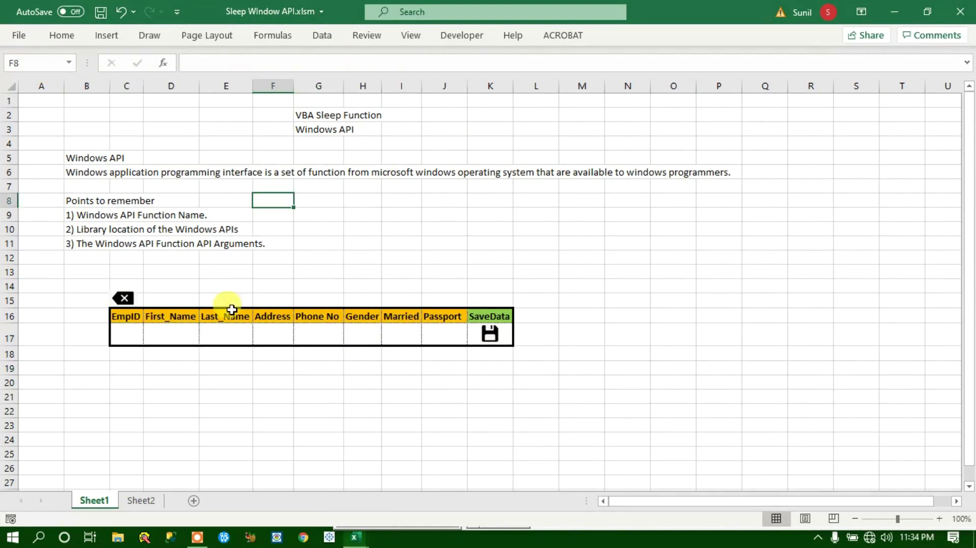
left_click(127, 335)
key("alt+Tab")
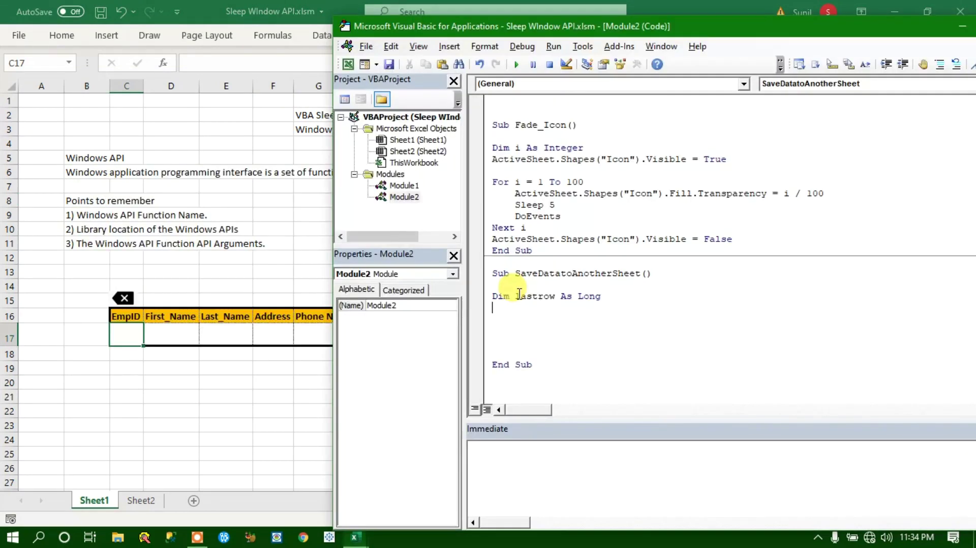
- Declare myrange As Range on the next line
type("dim myrange as ra")
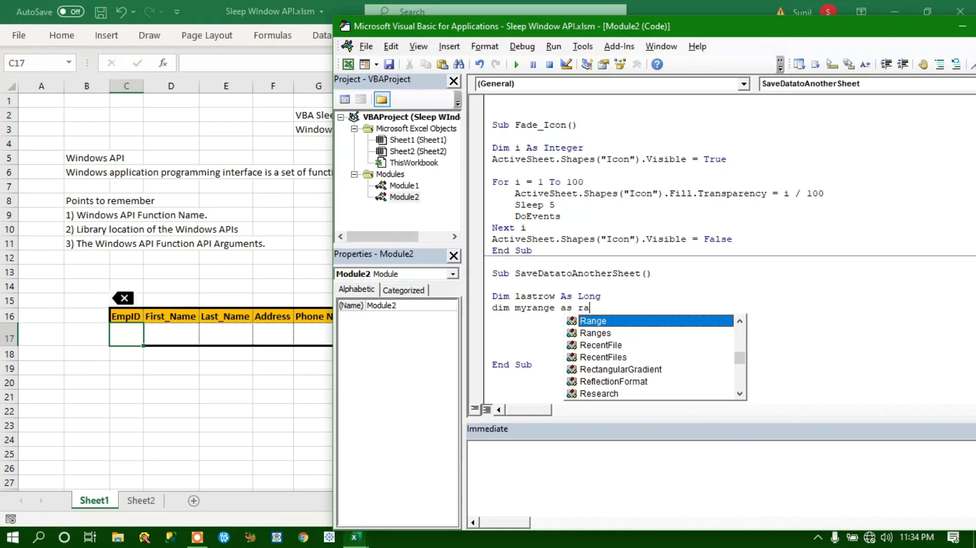
type("n")
key("Return")
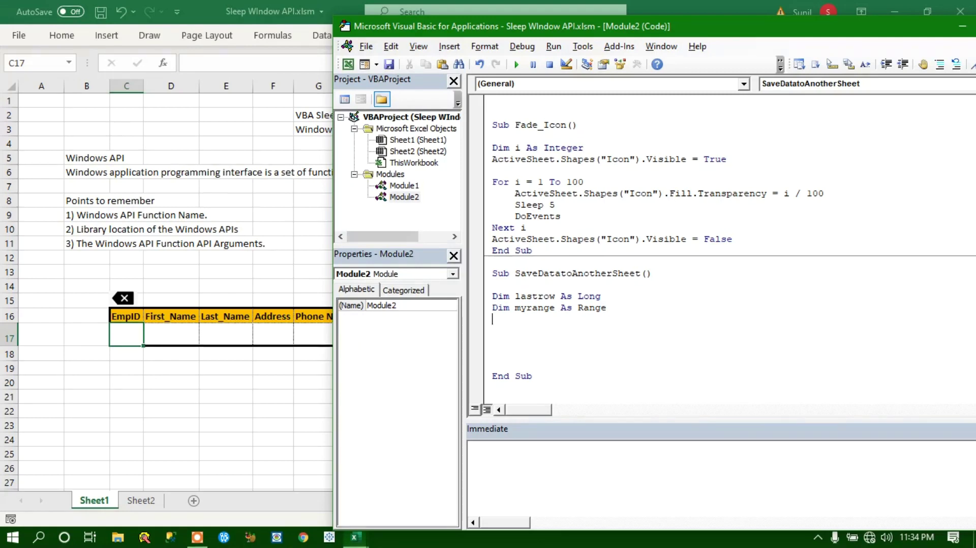
key("alt+Tab")
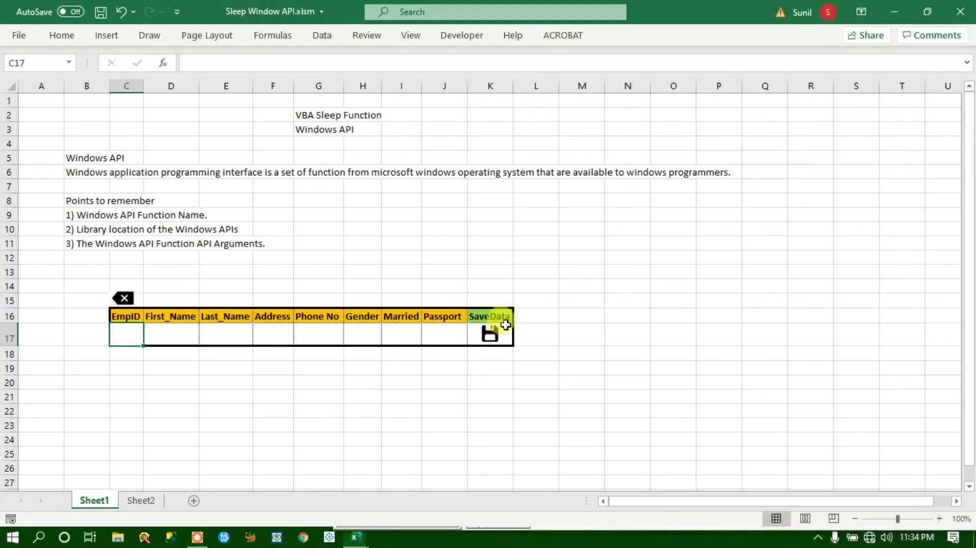
key("alt+Tab")
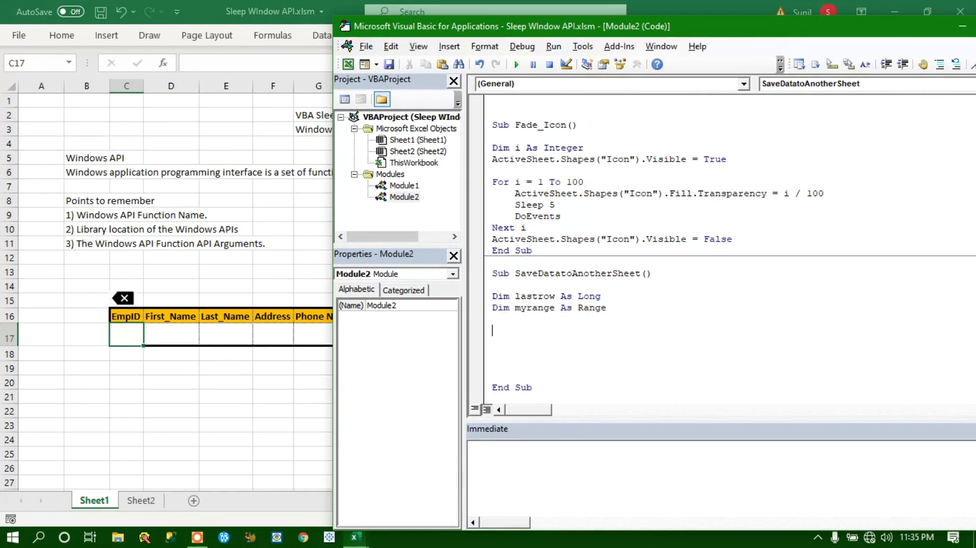
- Write the line Set myrange = Sheet1.Range("Mydatarange")
key("alt+Tab")
key("alt+Tab")
type("set myrange = sheet1.Range(")
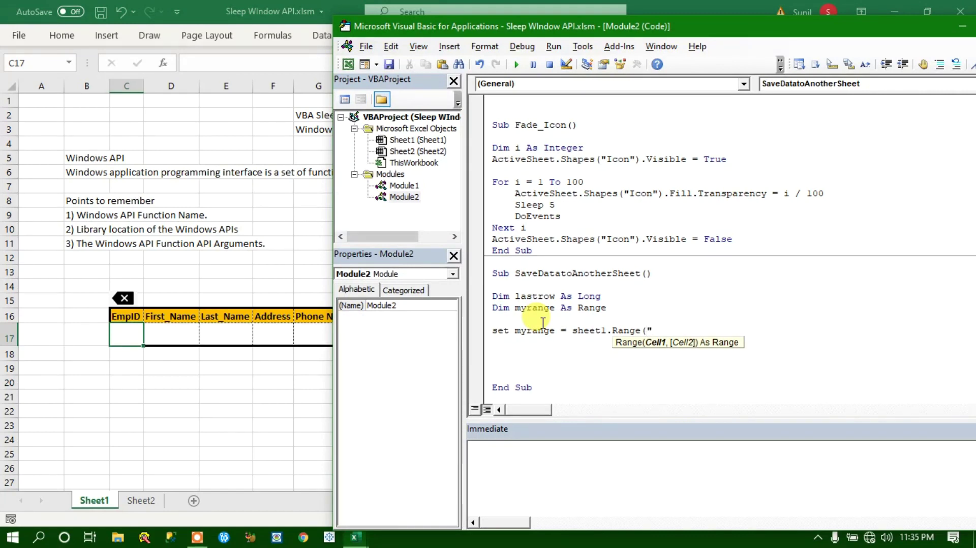
type("datarange\")")
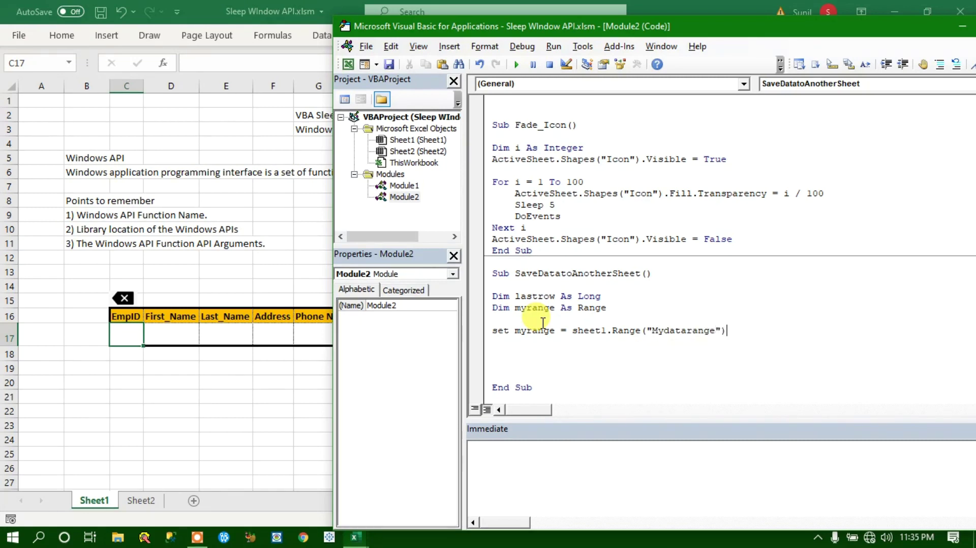
left_click(694, 288)
- Confirm via the Name Box list that Mydatarange covers C17:J17, then return to the code
key("alt+F11")
left_click(68, 63)
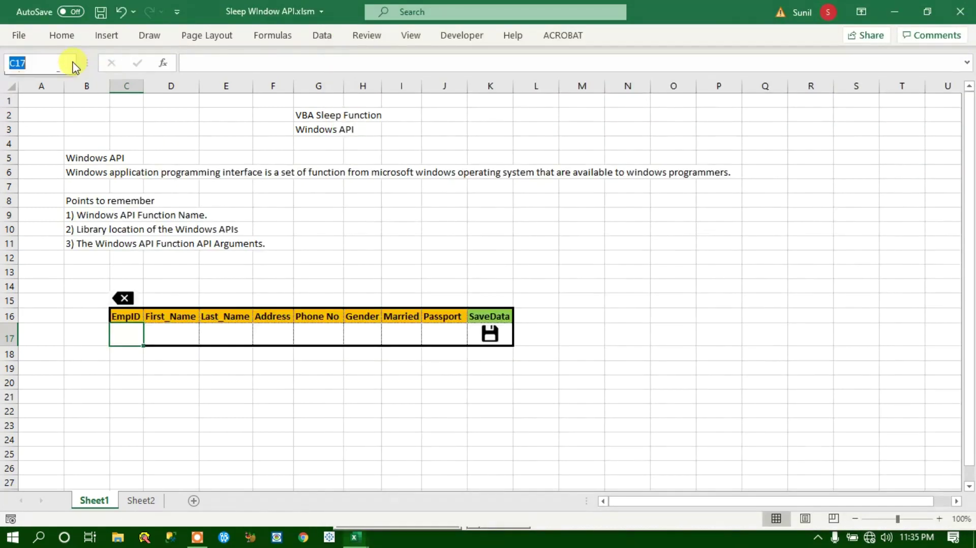
left_click(47, 82)
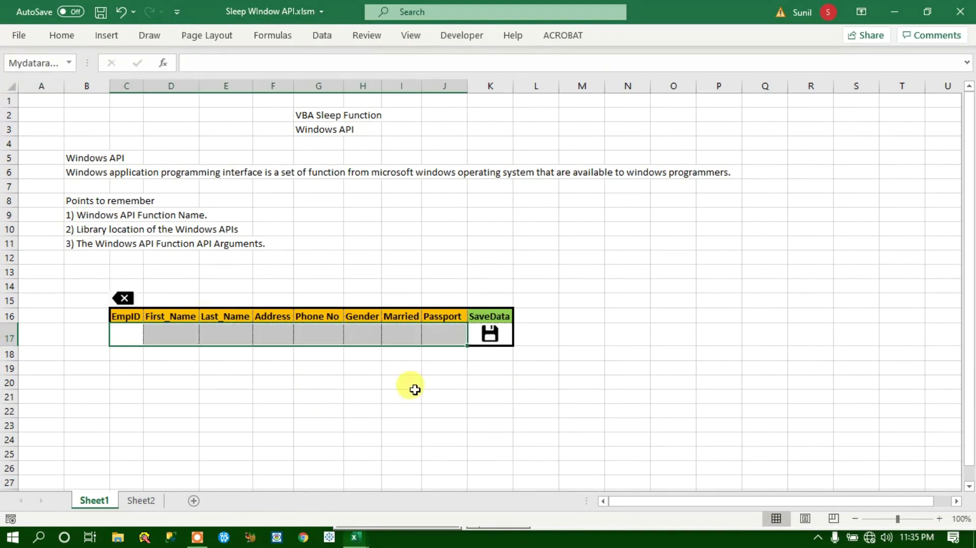
left_click(371, 244)
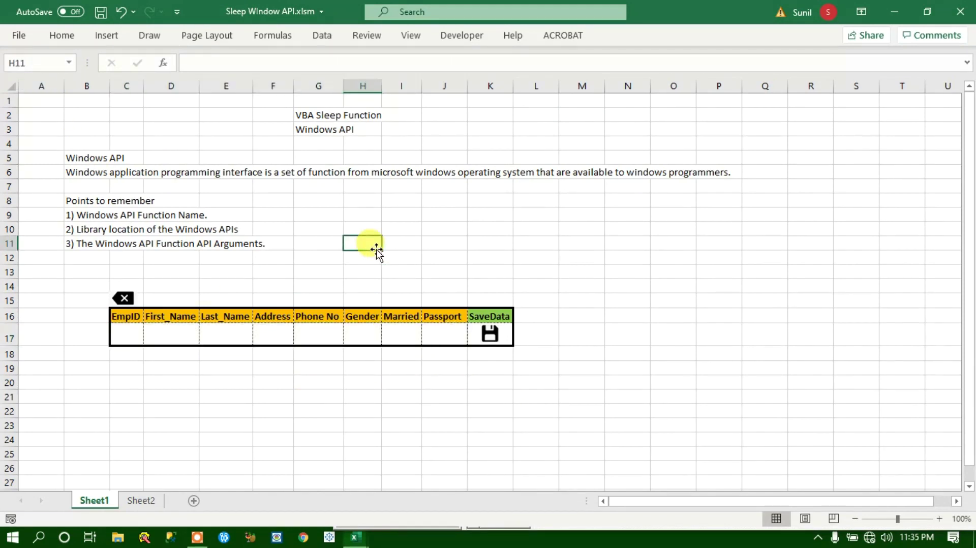
key("alt+F11")
- Begin a new line assigning lastrow = Application.WorksheetFunction using autocomplete
key("Return")
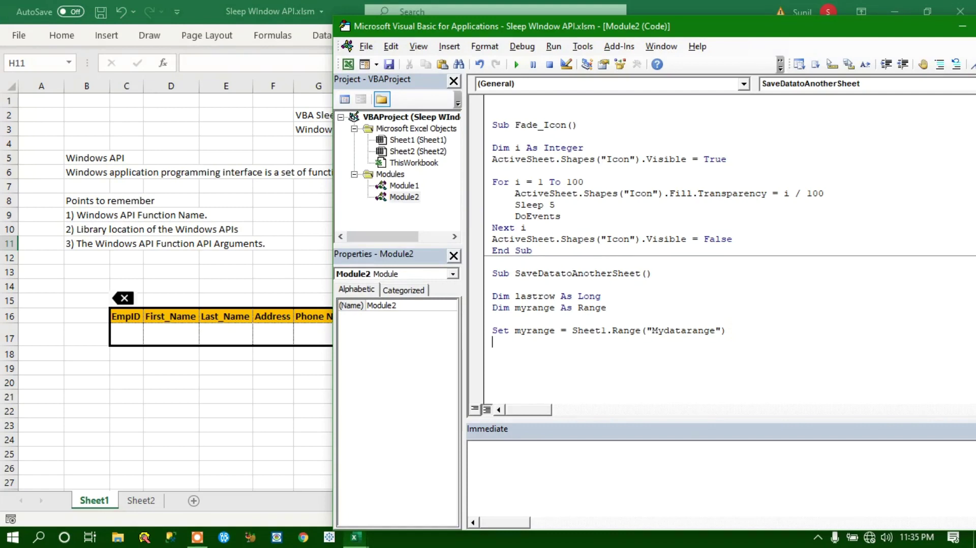
key("BackSpace")
type("las")
type("trow= ")
type("w")
key("BackSpace")
type("wpli")
key("BackSpace")
key("BackSpace")
key("BackSpace")
key("BackSpace")
type("appli")
key("ctrl+space")
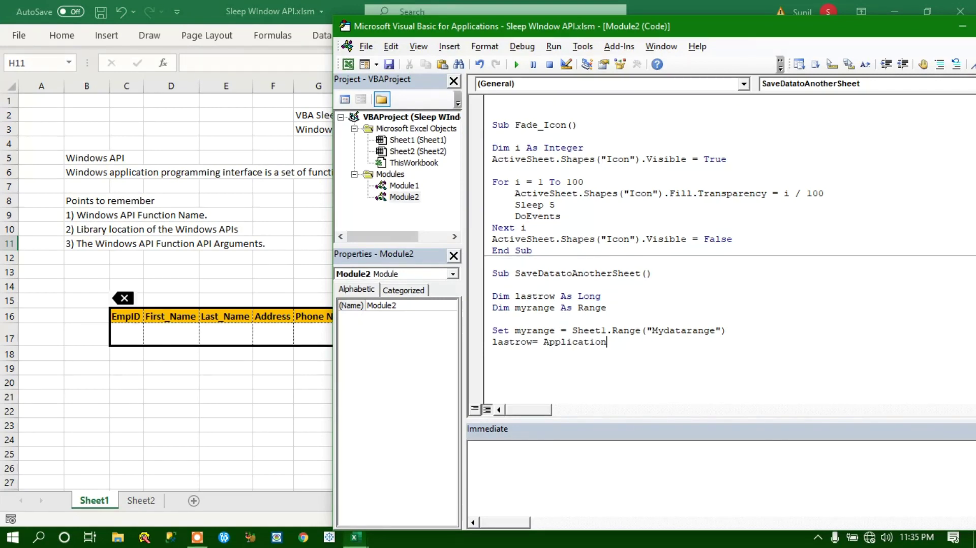
type(".wo")
key("Down")
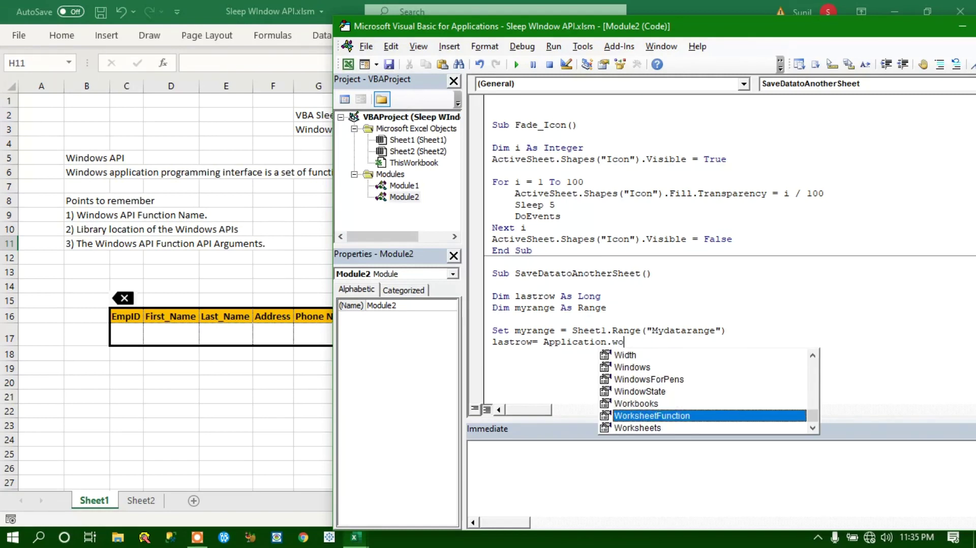
key("Tab")
- Finish it with CountA(Sheet2.Range("A:A")) and add a Debug.Print reporting "Lastrow of sheet2 is " lastrow + 1
type(".co")
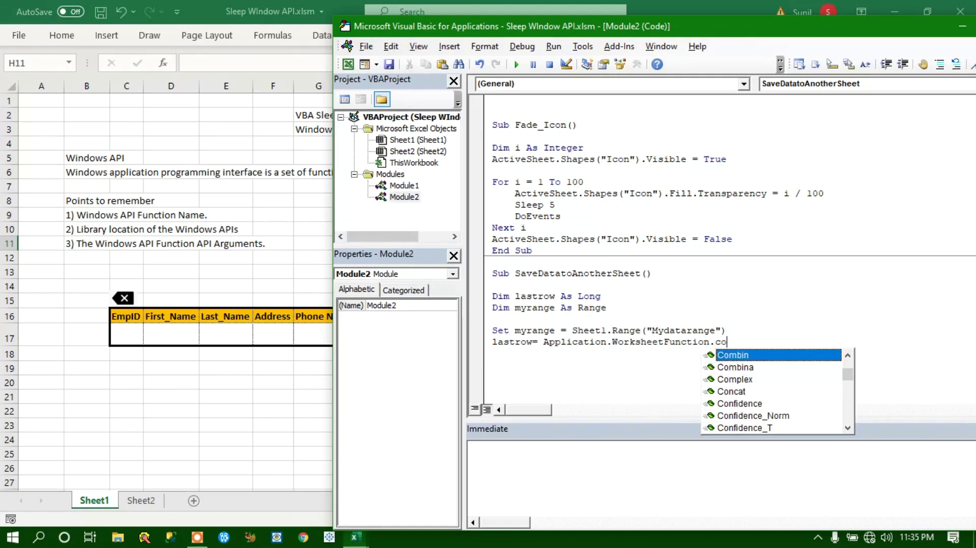
type("yn")
key("BackSpace")
key("BackSpace")
type("un")
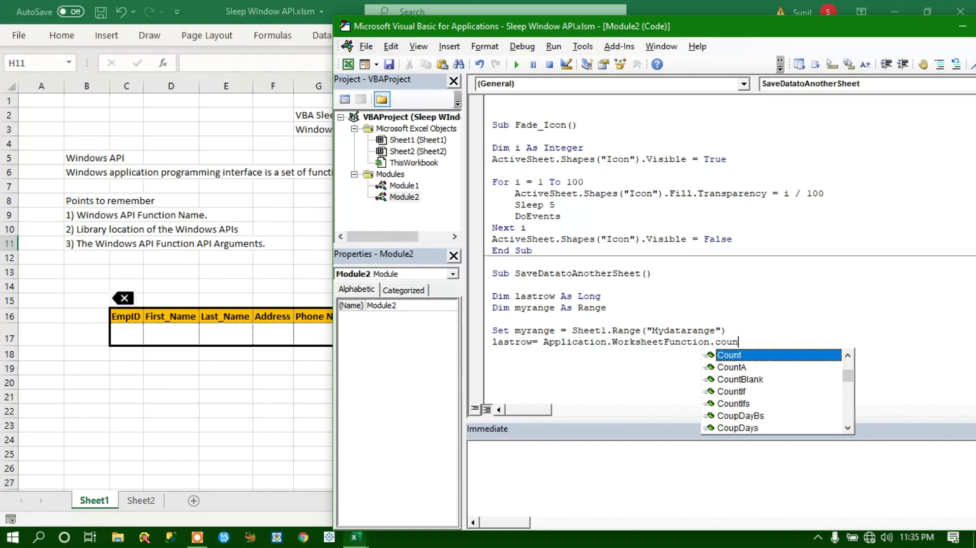
key("Down")
key("Tab")
type("(")
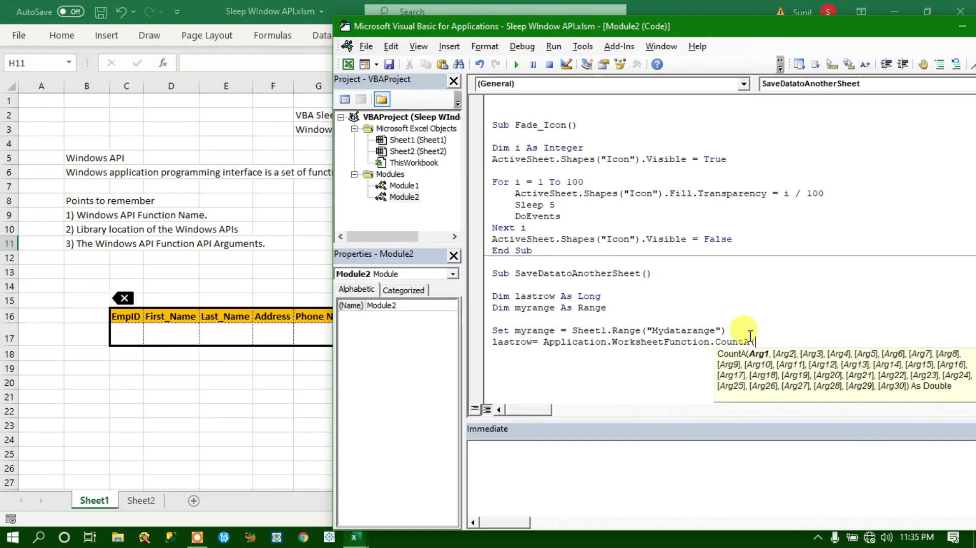
type("sheet2/r")
type(".r")
key("Tab")
type("(\"")
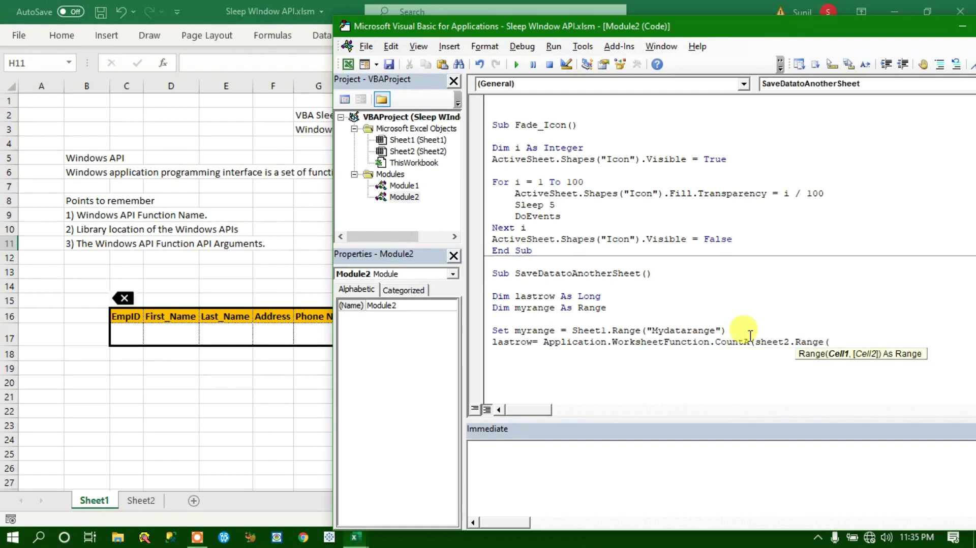
type("A:A\"))")
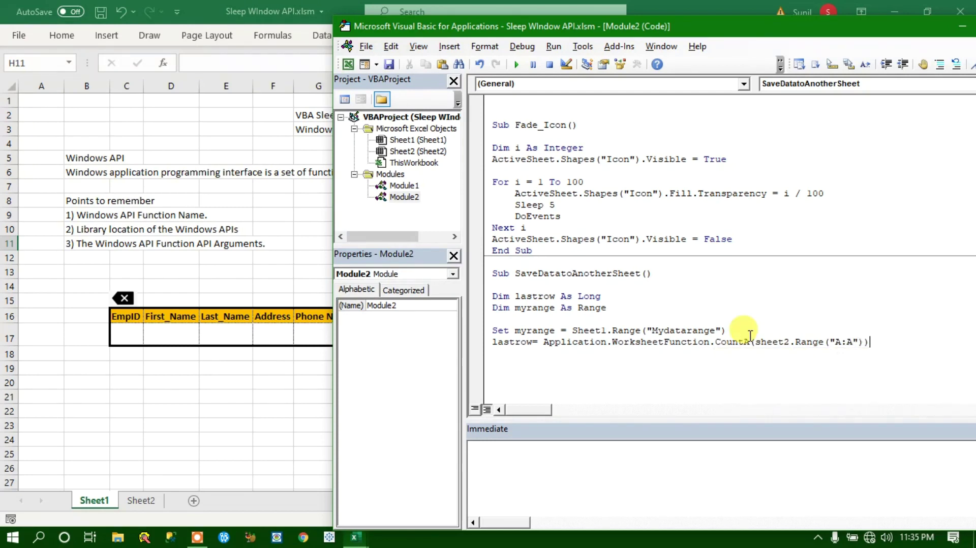
key("Return")
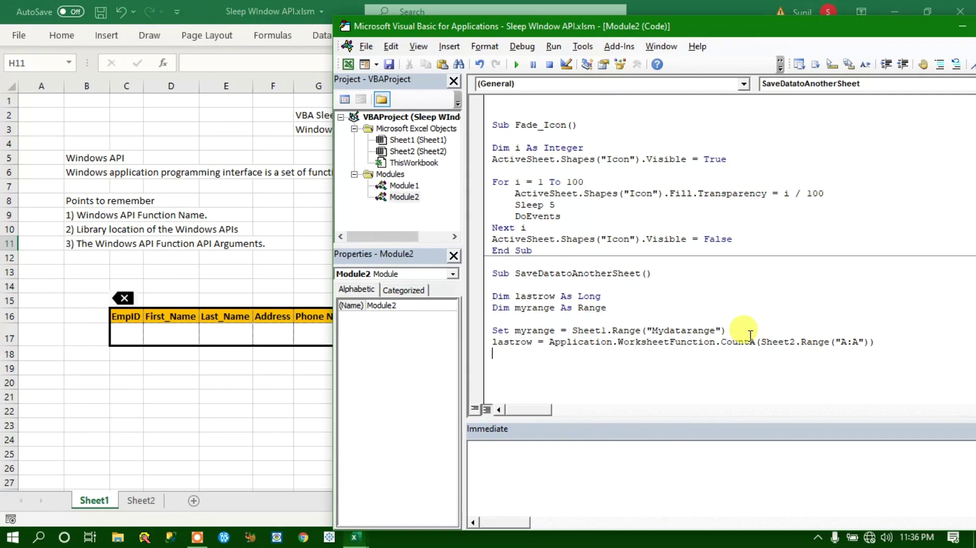
type("debugp")
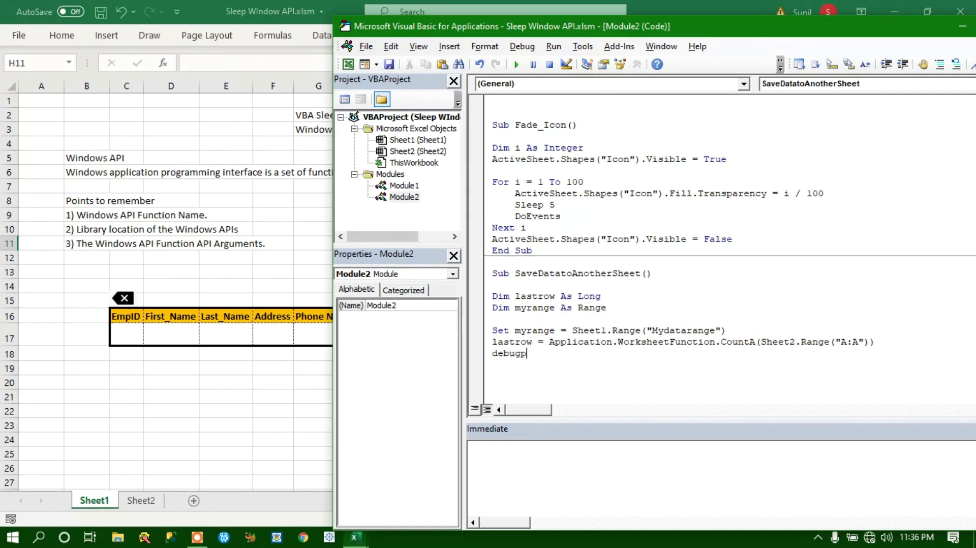
type(".pr ")
type("\"Lastrow of sheet2 is \"")
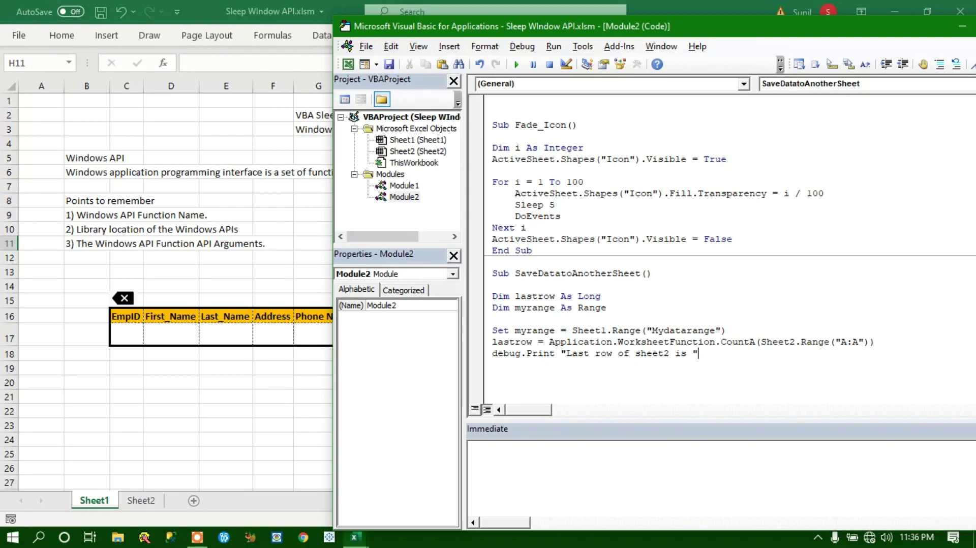
type("astrow1 ")
type("&")
- Run the macro to print Sheet2's last row in the Immediate window
left_click(781, 300)
left_click(516, 64)
left_click_drag(628, 449, 445, 440)
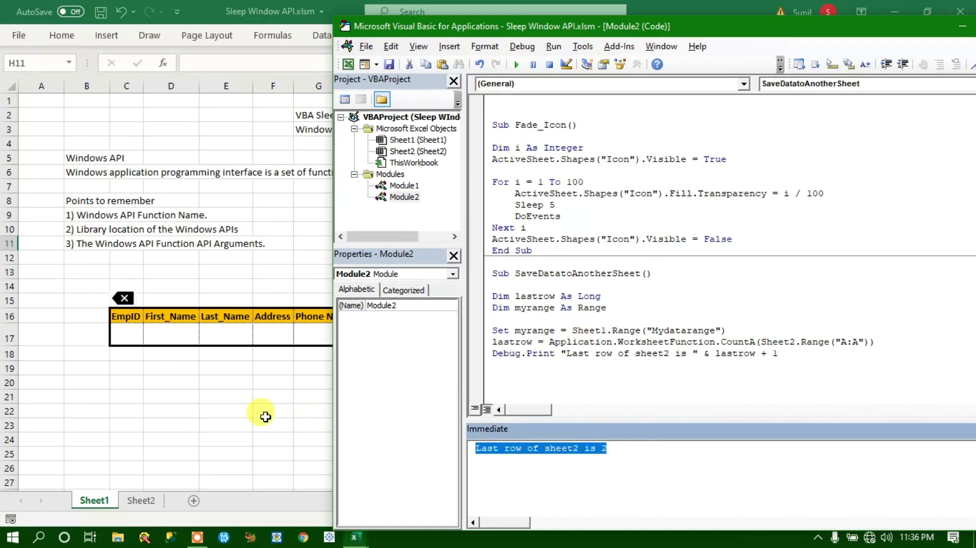
- Type test entries into column A of Sheet2 below the headers
left_click(266, 417)
left_click(141, 501)
type("asas")
key("Return")
type("afs ada afs d")
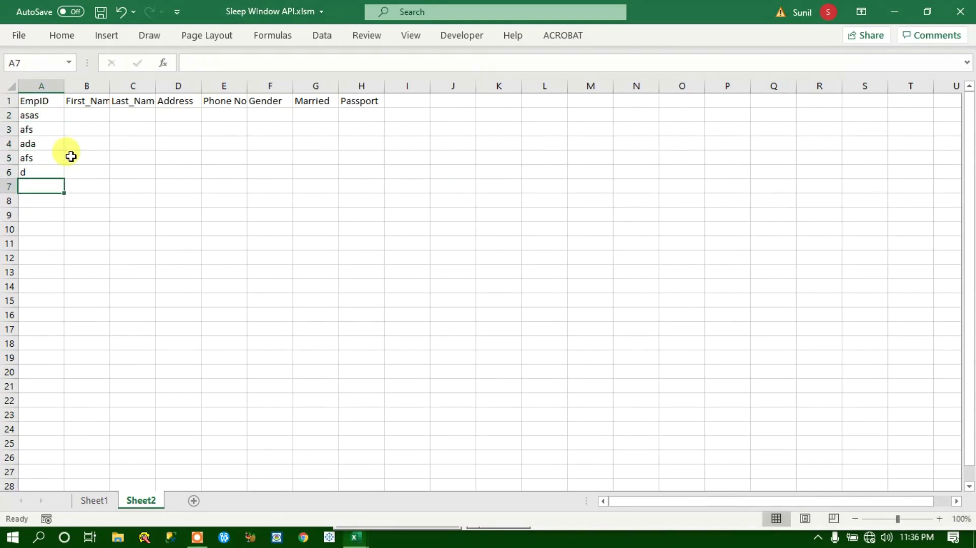
- Rerun the macro to recount Sheet2's rows, then clear the Immediate window output
key("alt+Tab")
left_click(531, 350)
left_click(517, 64)
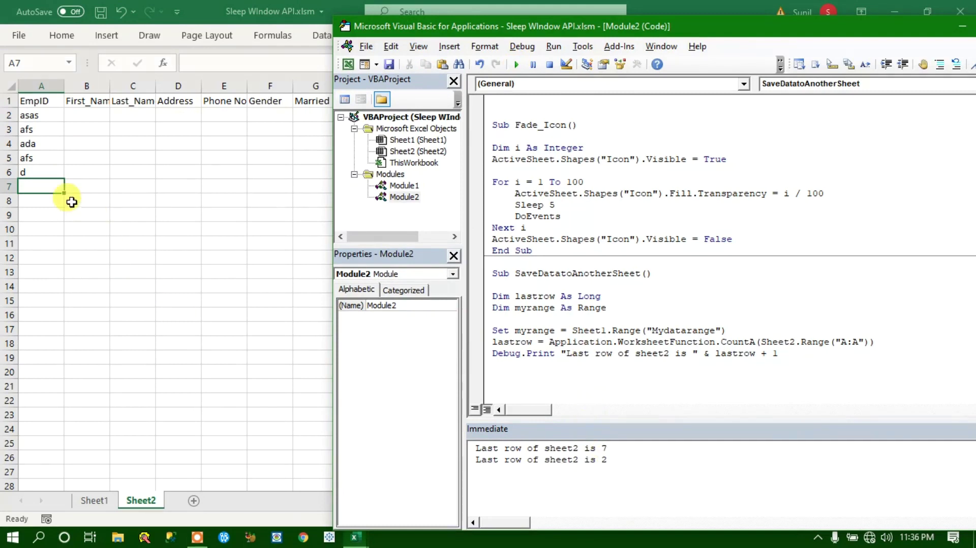
left_click(33, 185)
key("alt+Tab")
left_click_drag(628, 468, 276, 393)
key("Delete")
- Comment out the Debug.Print line with a leading apostrophe
left_click_drag(489, 354, 648, 372)
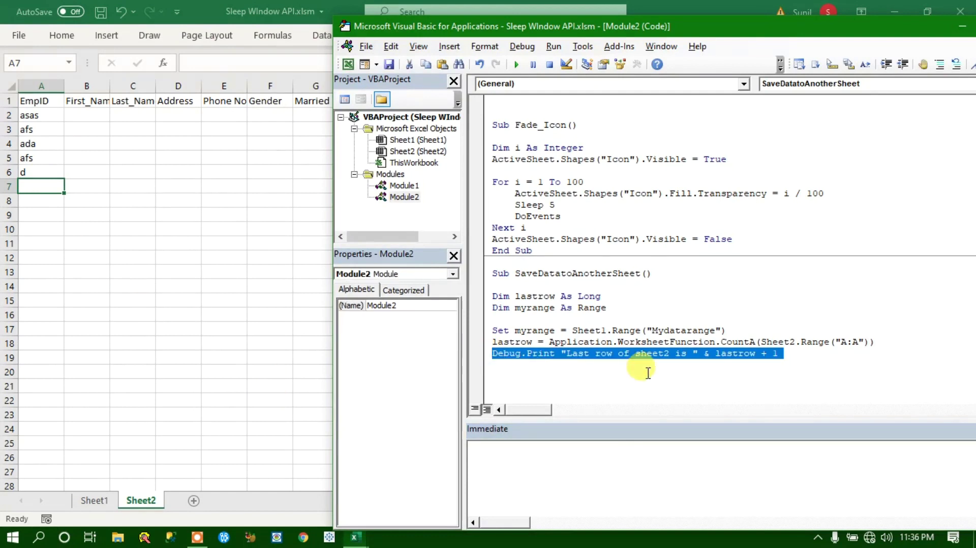
left_click(559, 370)
left_click(493, 353)
type("'")
key("Down")
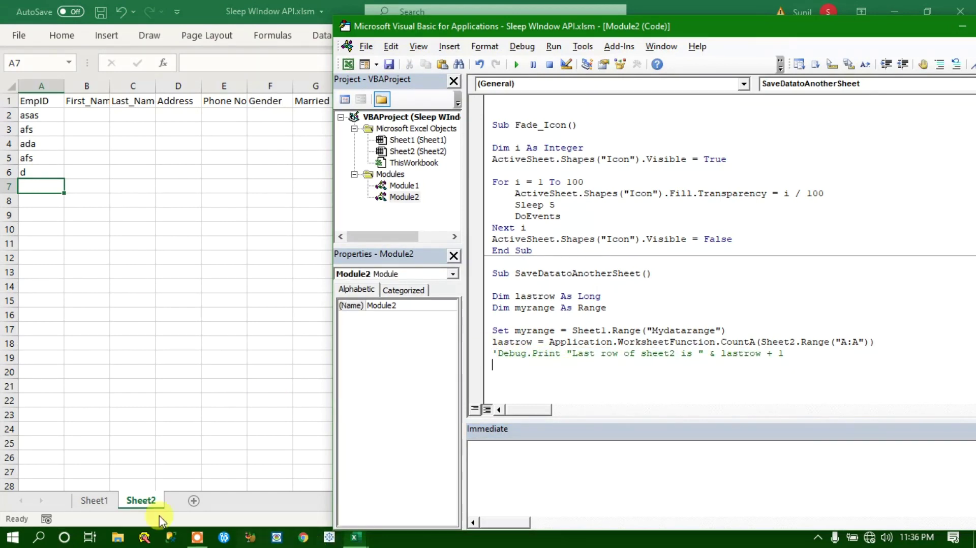
- Delete the test entries in Sheet2's A2:A6 and save the workbook
left_click(94, 500)
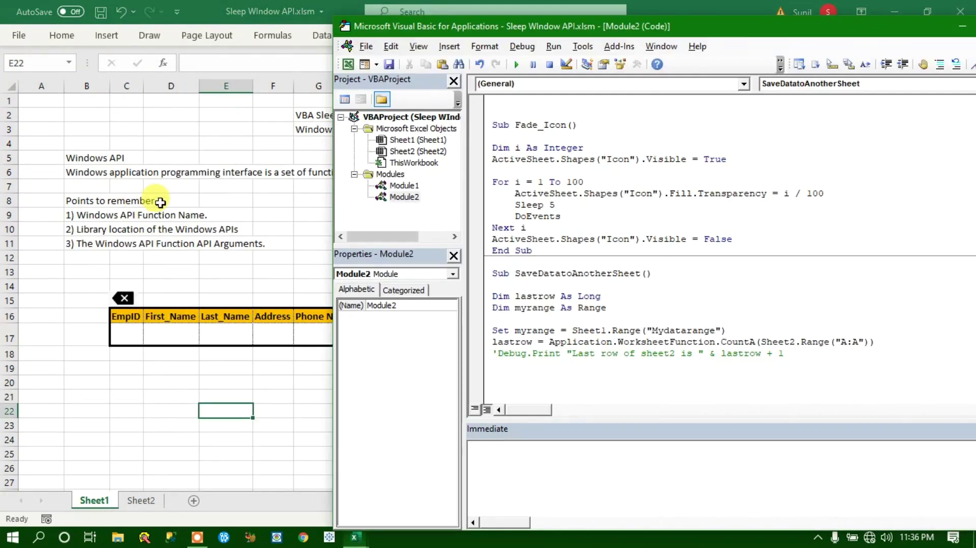
key("alt+F11")
left_click(137, 500)
left_click(91, 256)
left_click(32, 115)
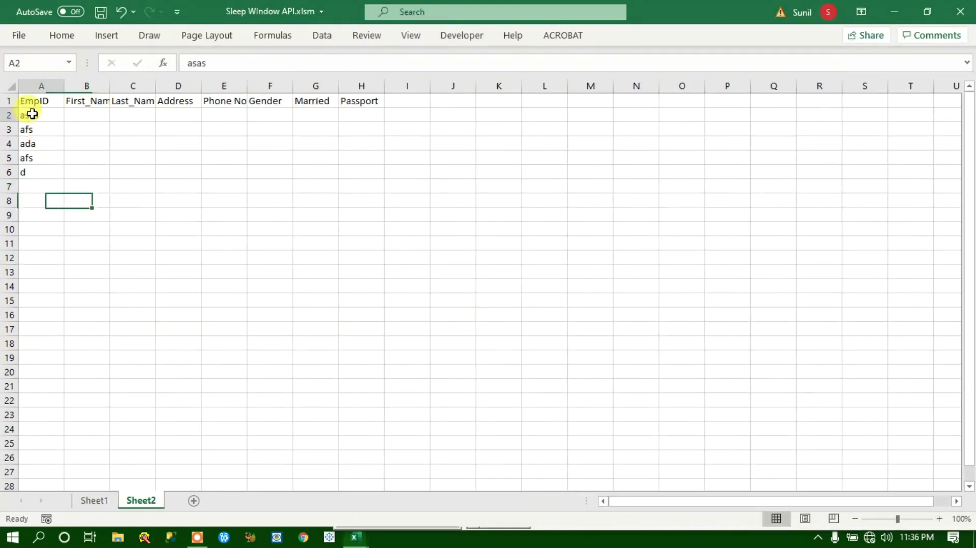
left_click_drag(32, 115, 32, 175)
key("BackSpace")
key("Return")
key("Delete")
left_click(51, 172)
left_click(47, 116)
key("ctrl+s")
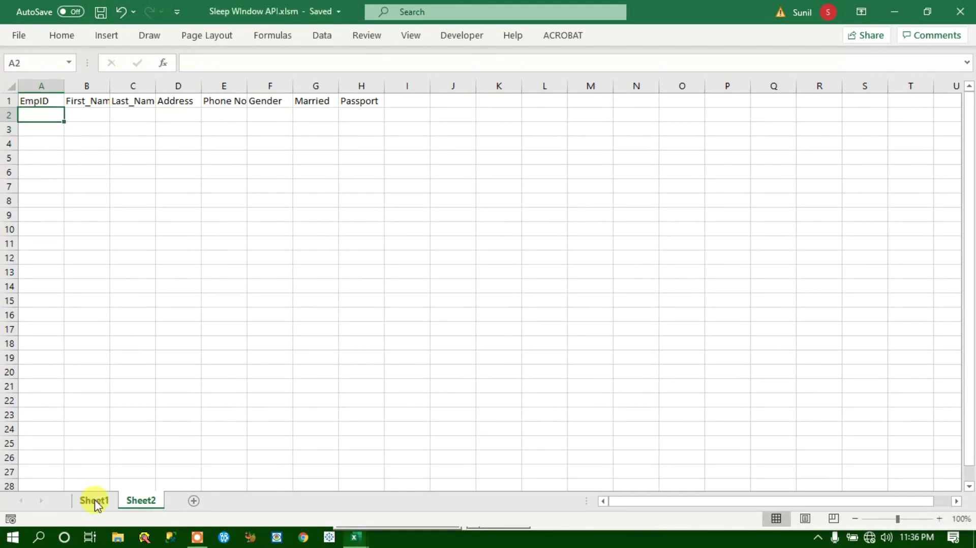
- Select Sheet1's input row C17:J17 and return to the macro code
left_click(95, 501)
left_click_drag(126, 335, 431, 338)
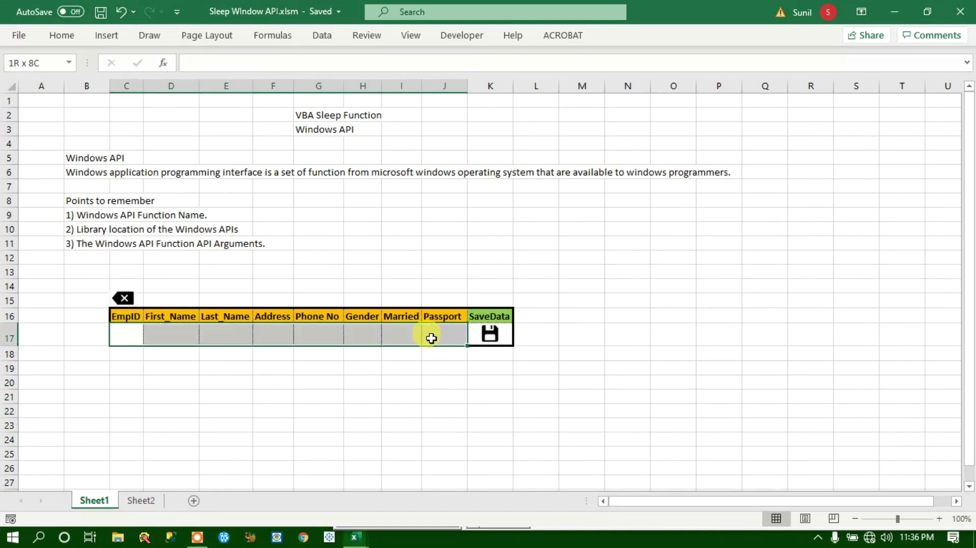
key("alt+F11")
- Below the commented Debug.Print, type sheet2.Range("A" & lastrow + 1 & ":" &
left_click(518, 375)
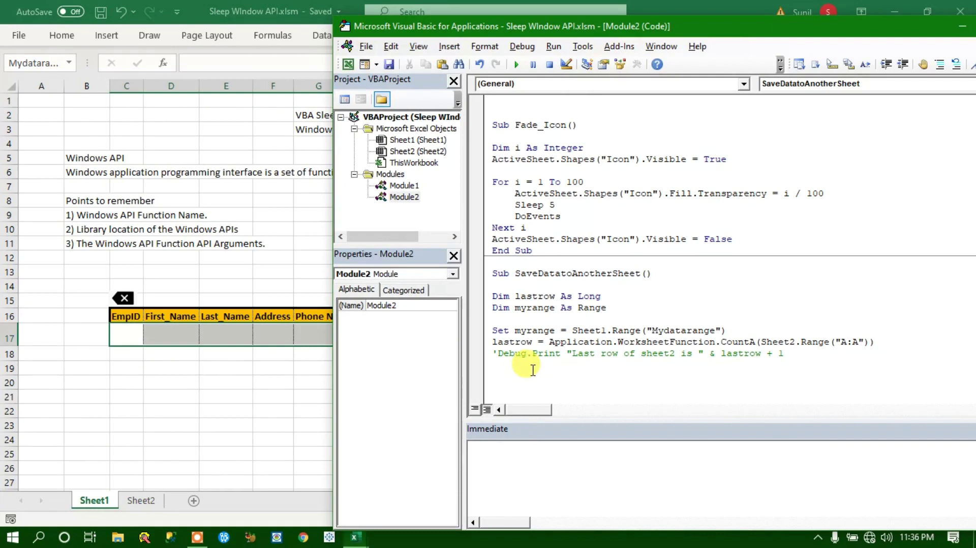
type("sheet2")
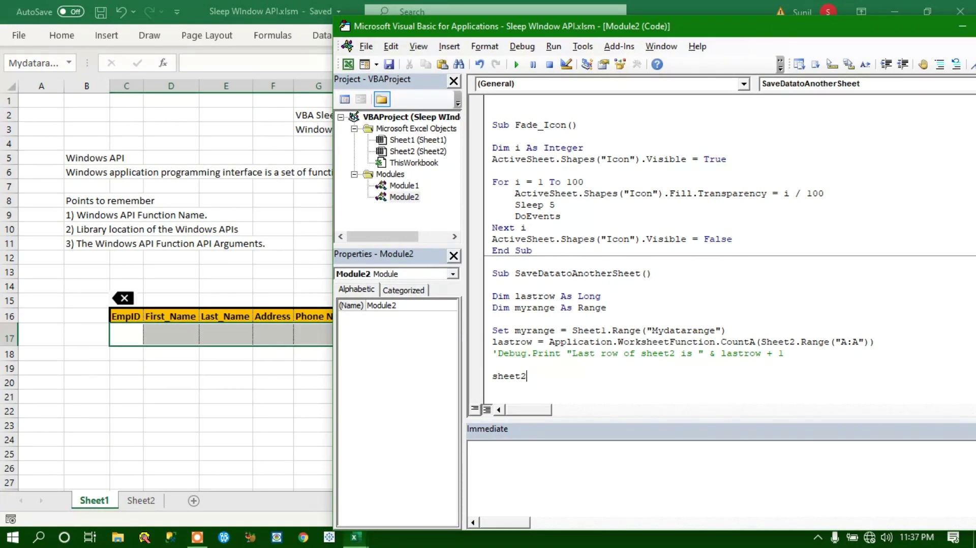
type(".ran")
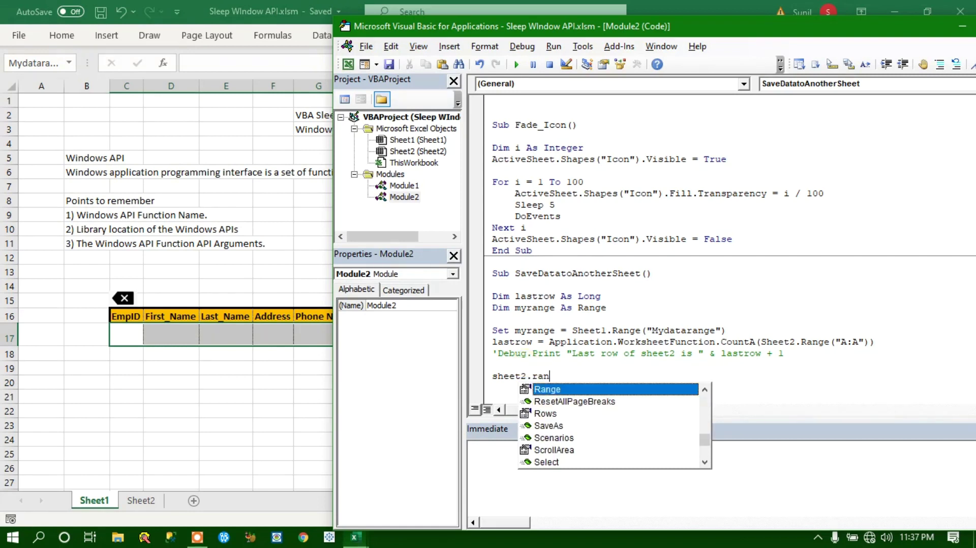
key("Tab")
type("(\"A")
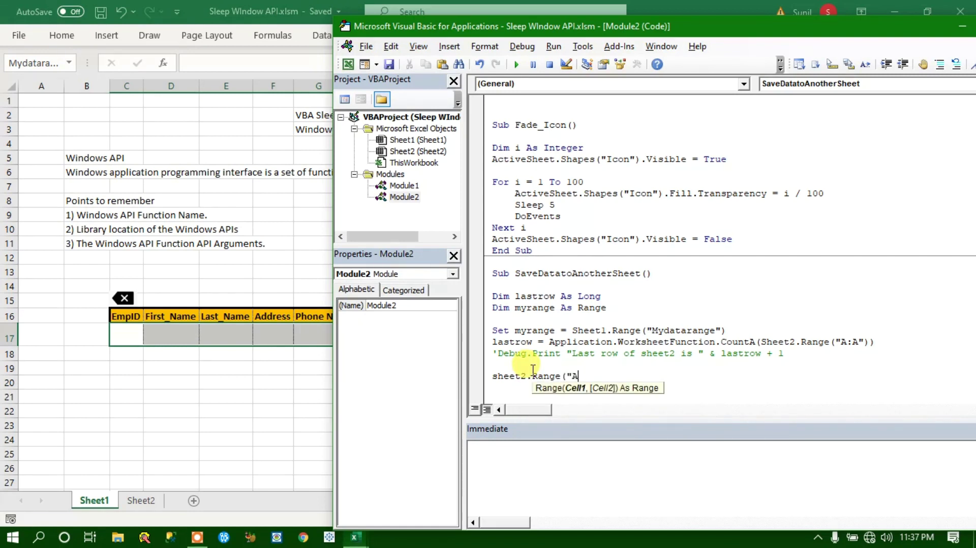
type("\" & lastrow +")
type("\":\" &")
- Glance at the workbook's sheet headers and return to the macro code
key("alt+F11")
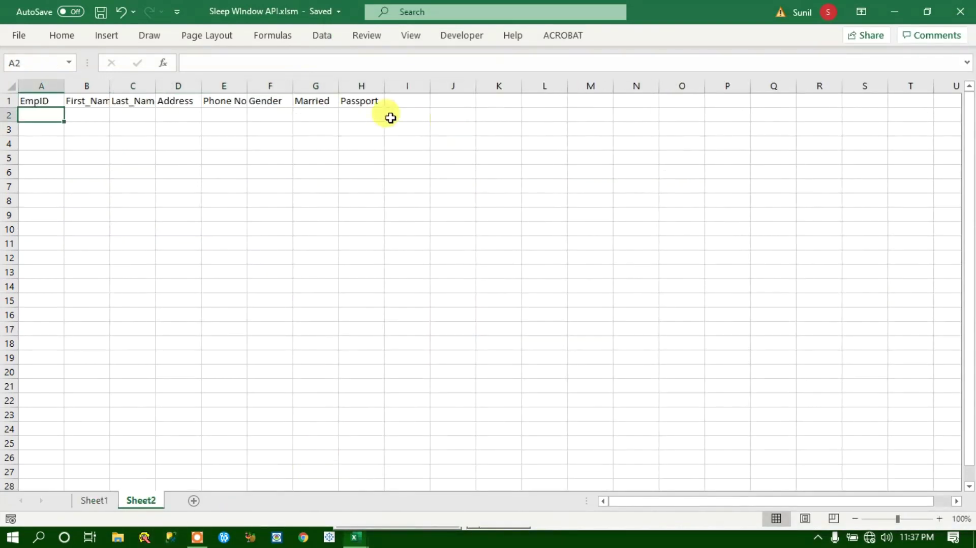
left_click(96, 501)
key("alt+F11")
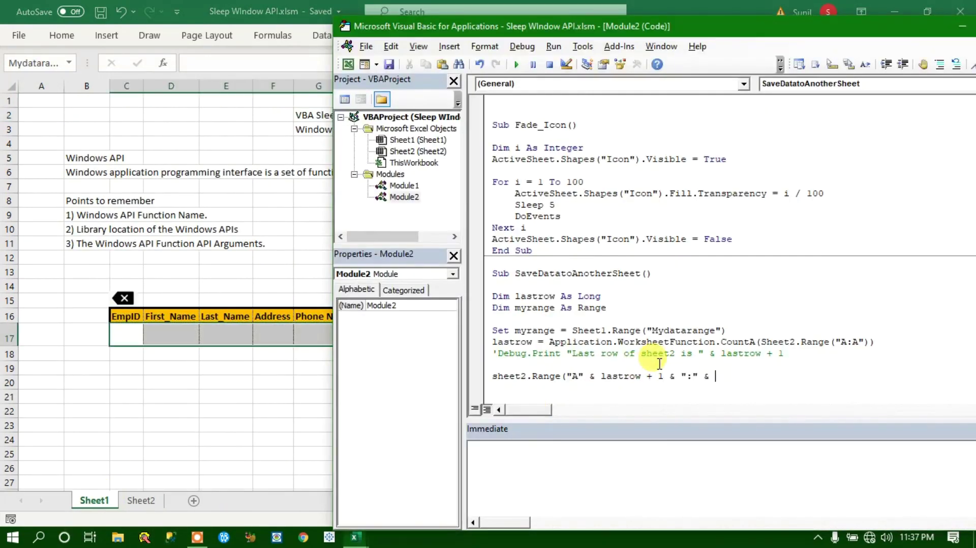
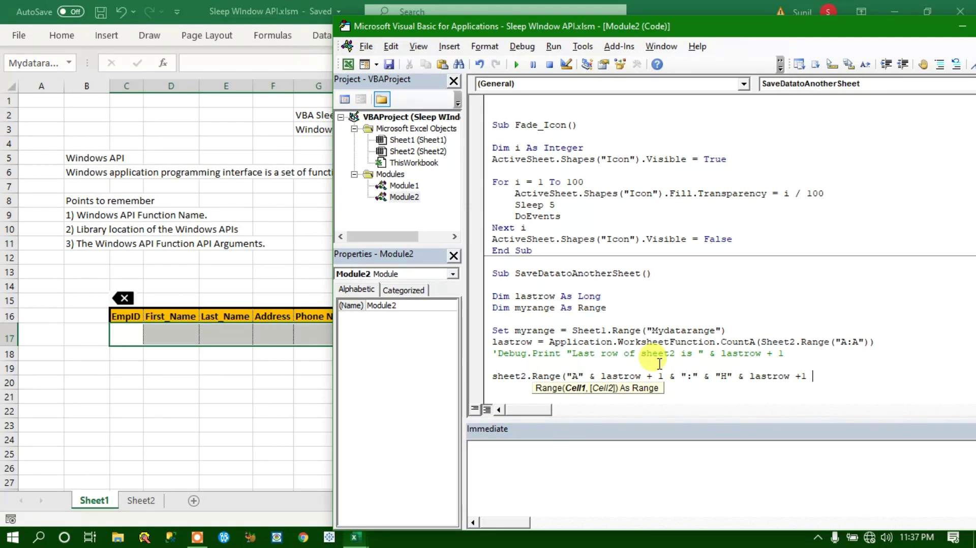
- End the Sheet2 target range line with .Value = Sheet1.Range("Mydatarange").Value
type(")")
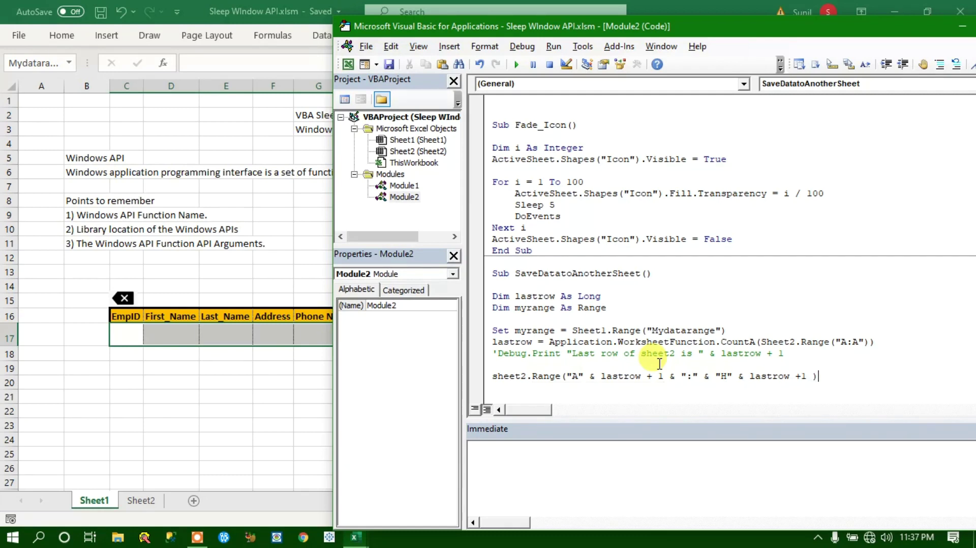
type(".value ")
type("= sheet")
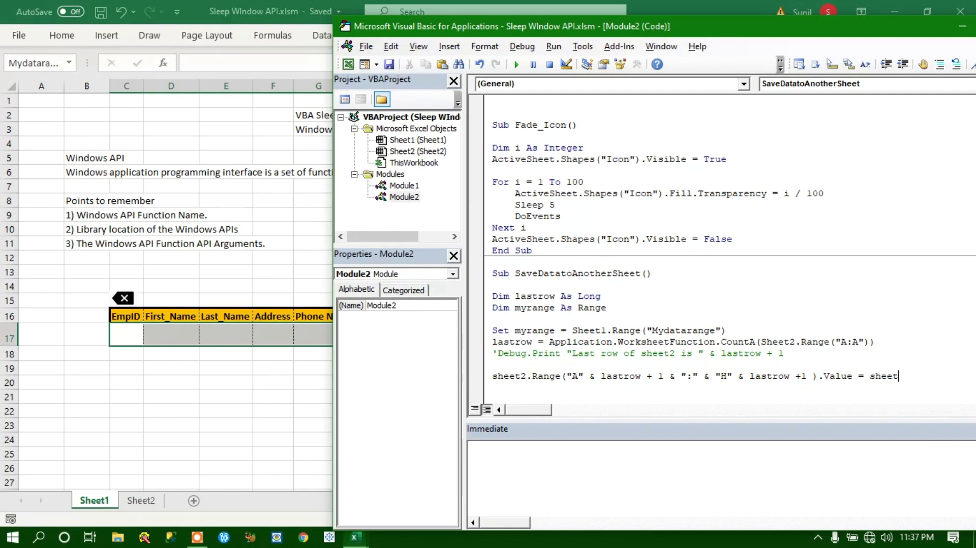
type("1.ra")
key("Tab")
type("(")
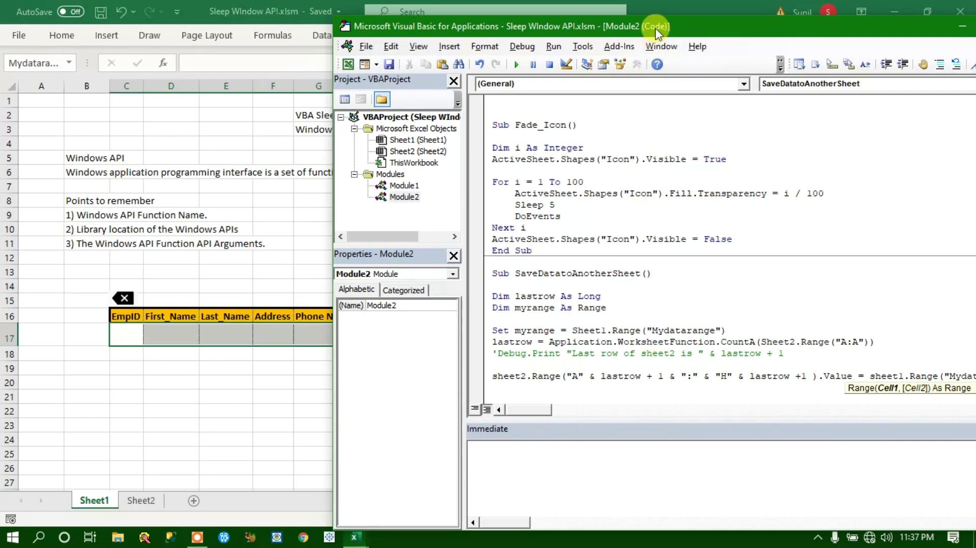
left_click_drag(655, 29, 362, 31)
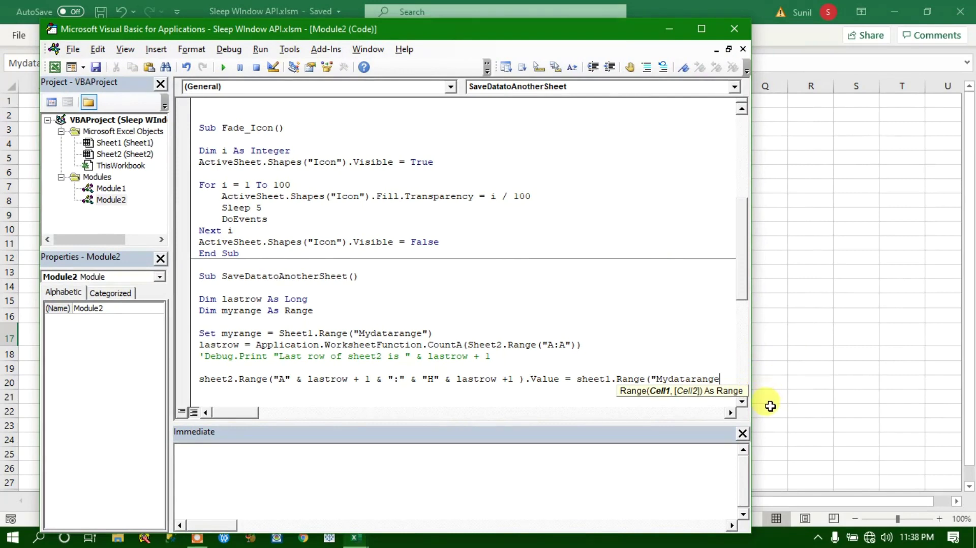
type(")")
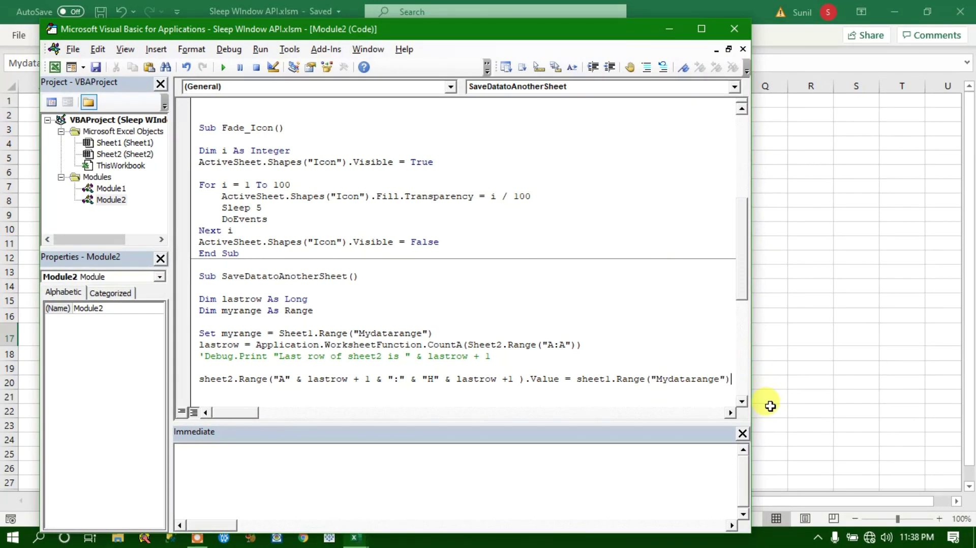
type(".value")
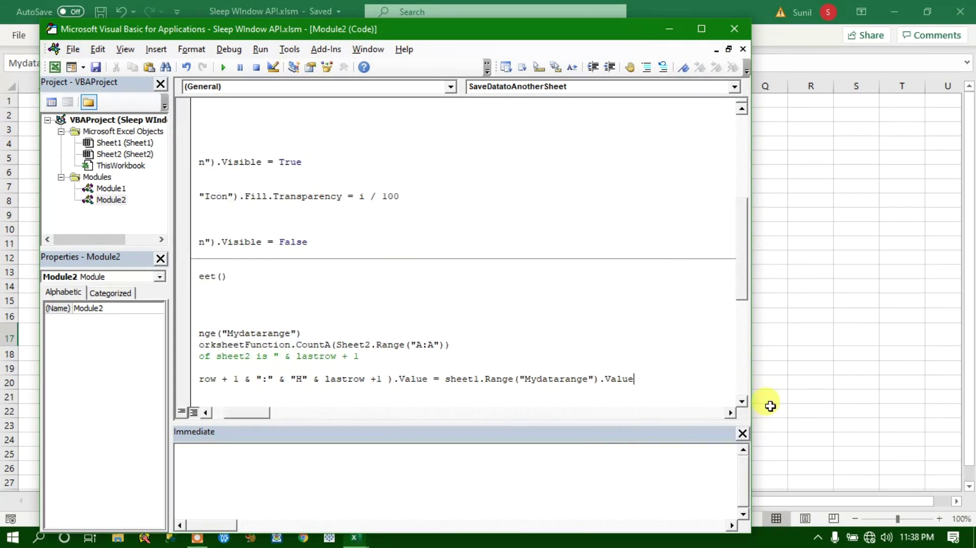
left_click(556, 298)
mouse_move(394, 35)
left_mouse_down()
mouse_move(594, 16)
mouse_move(574, 19)
left_mouse_up()
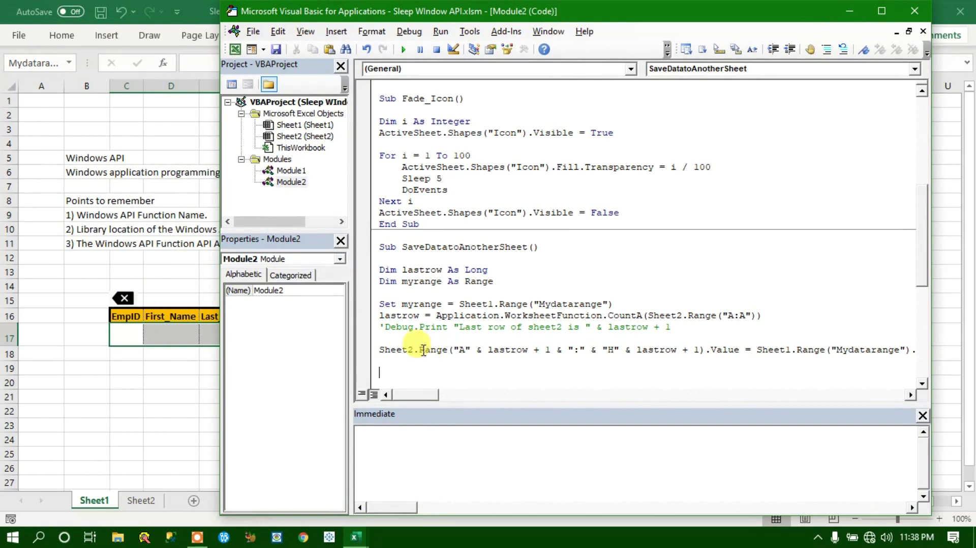
- Copy the target Range(...) expression into the Immediate window after a ? query
left_click_drag(422, 350, 705, 349)
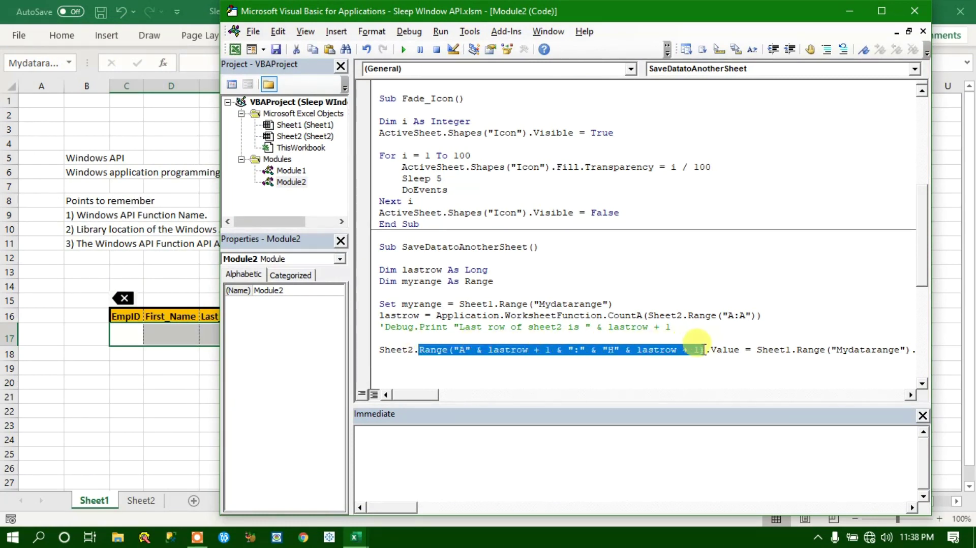
left_click(397, 441)
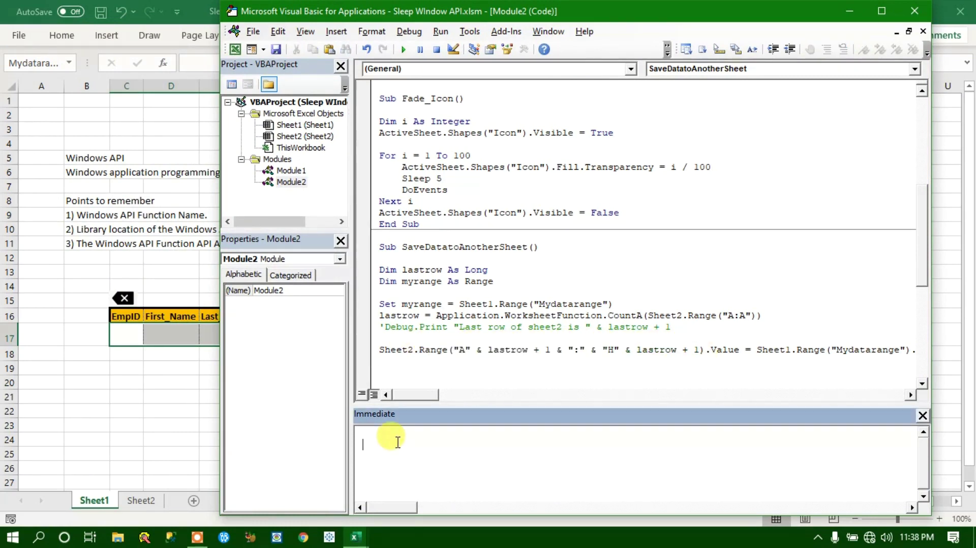
type("?")
type("Range(\"A\" & lastrow + 1 & \":\" & \"H\" & lastrow + 1)")
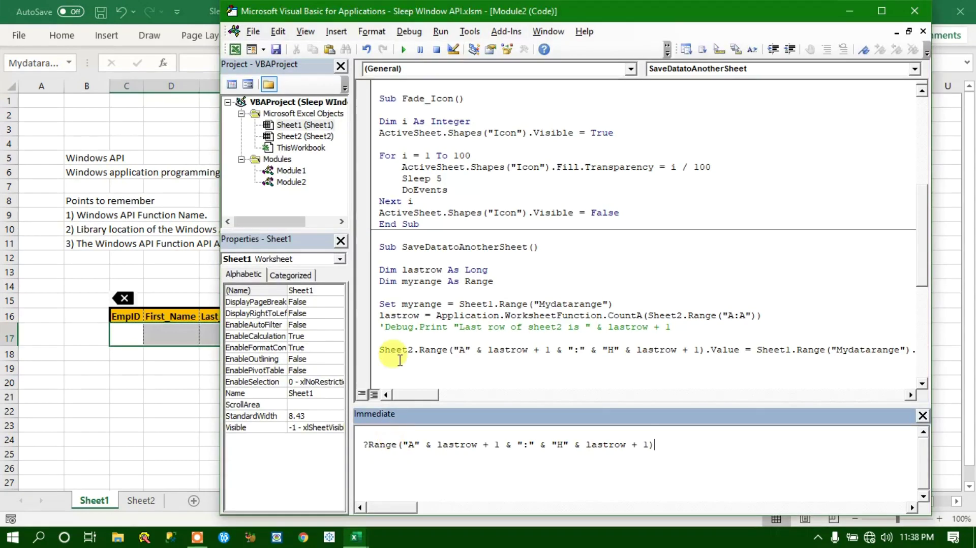
- Step Into SaveDatatoAnotherSheet line by line through Set myrange, lastrow and the copy line
left_click(415, 295)
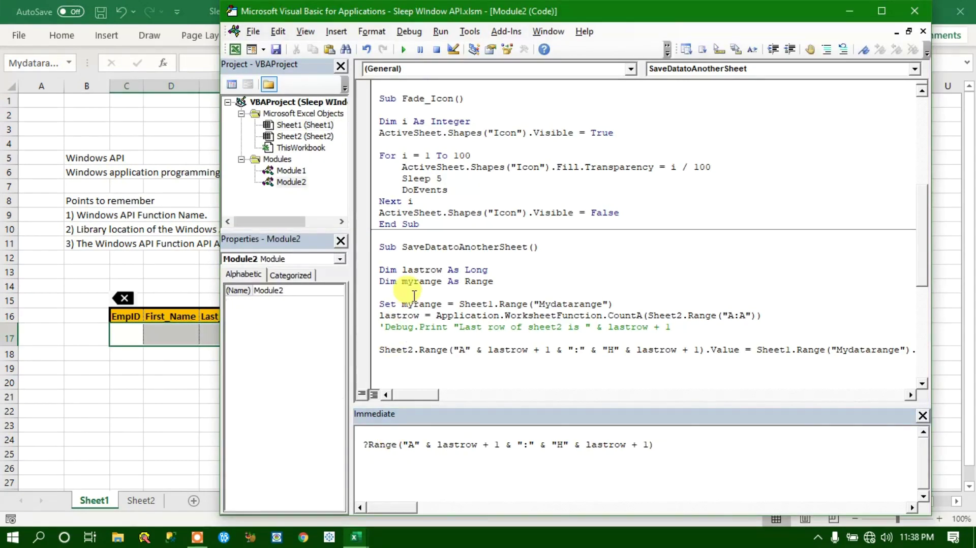
left_click(410, 31)
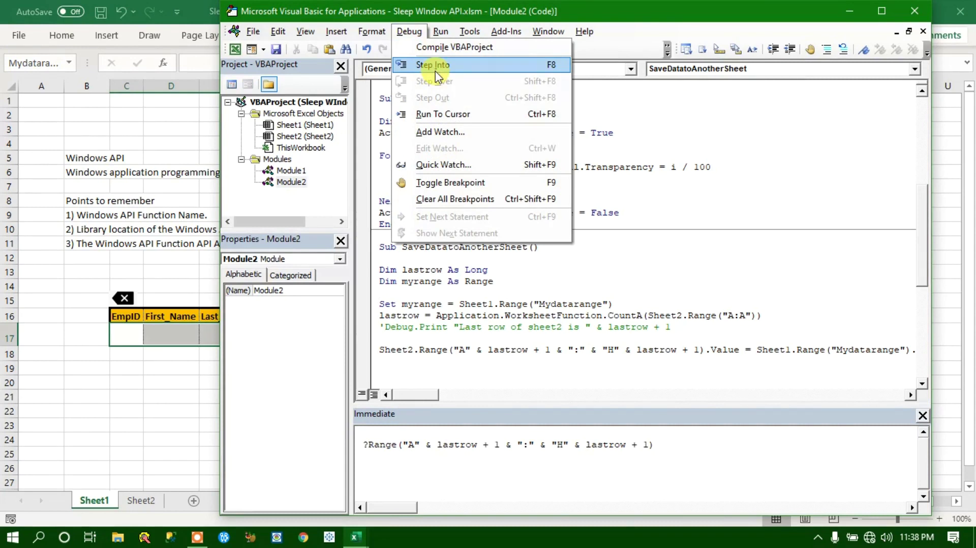
left_click(436, 71)
left_click(409, 31)
left_click(432, 64)
left_click(409, 31)
left_click(432, 65)
left_click(409, 31)
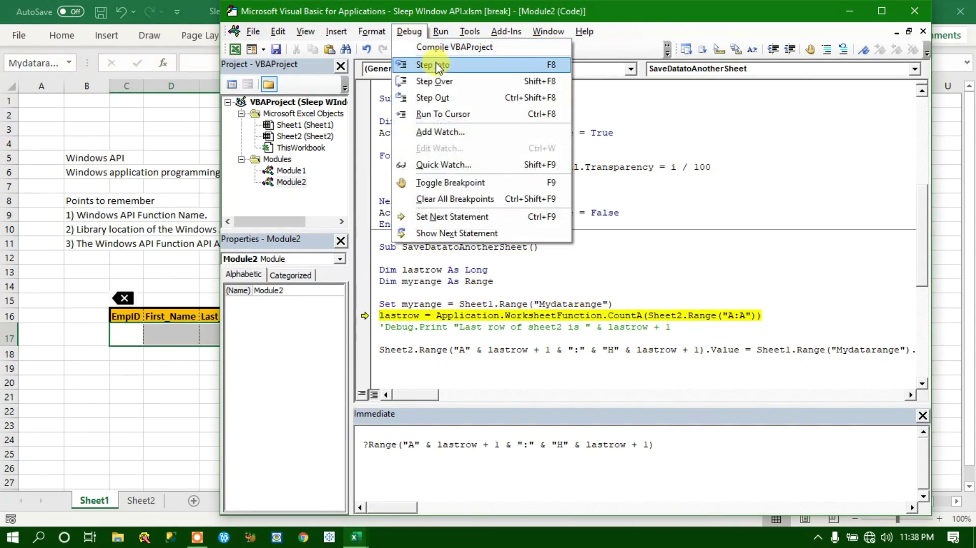
left_click(436, 70)
left_click(410, 31)
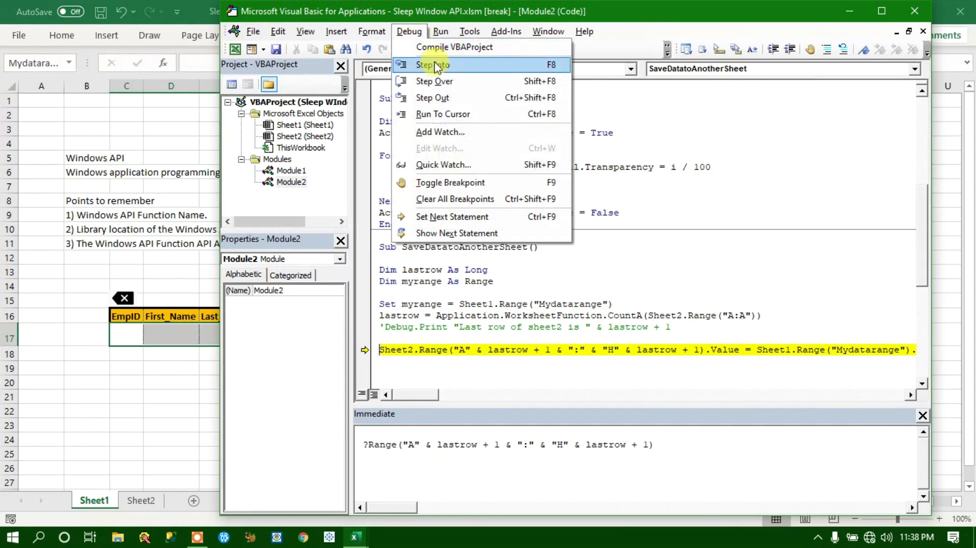
left_click(436, 65)
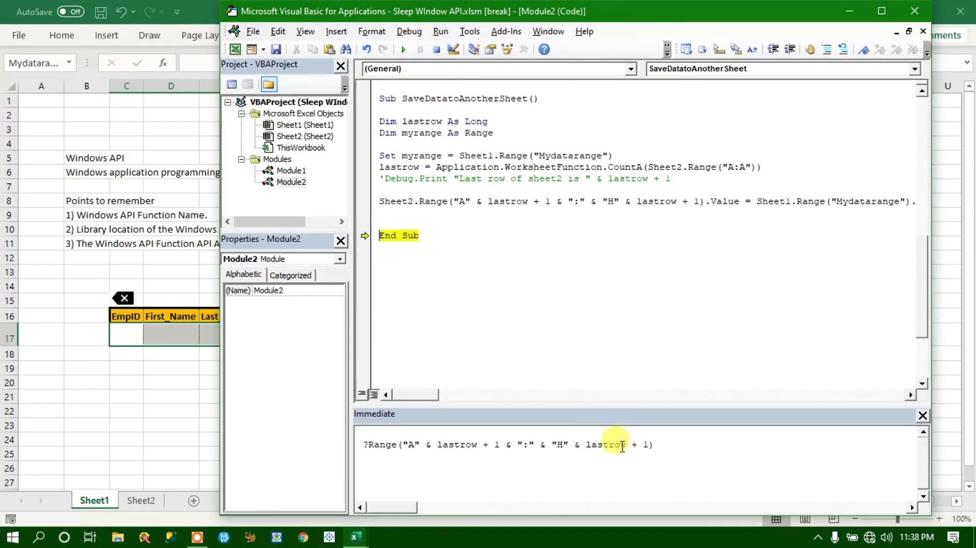
- Evaluate the range expression with .Address appended, printing $A$2:$H$2 in the Immediate window
left_click(674, 444)
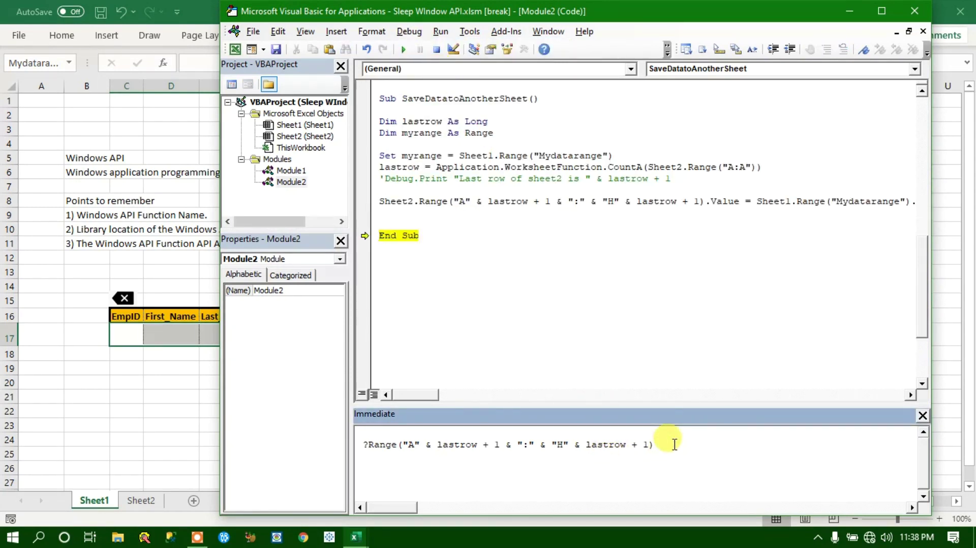
key("Return")
key("Return")
left_click(368, 445)
type("1)")
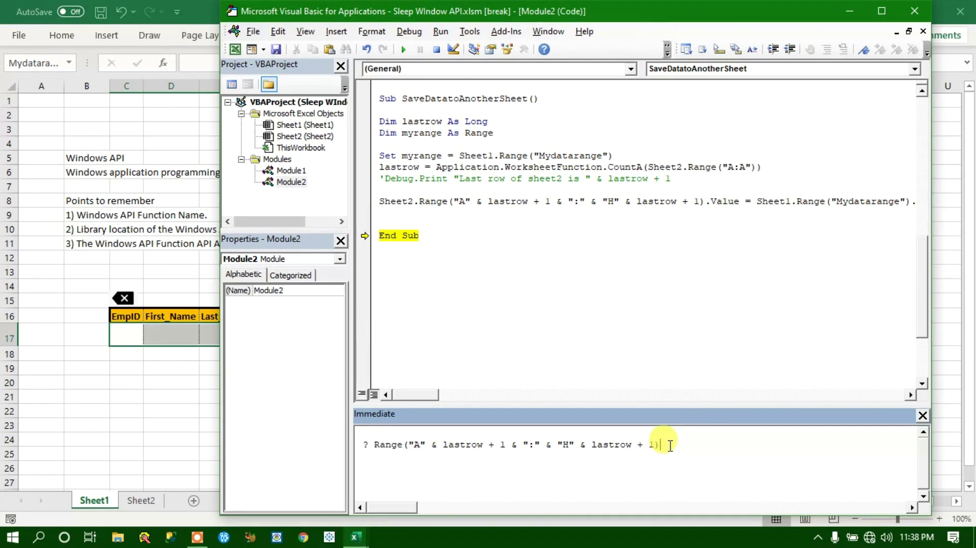
type(".ad")
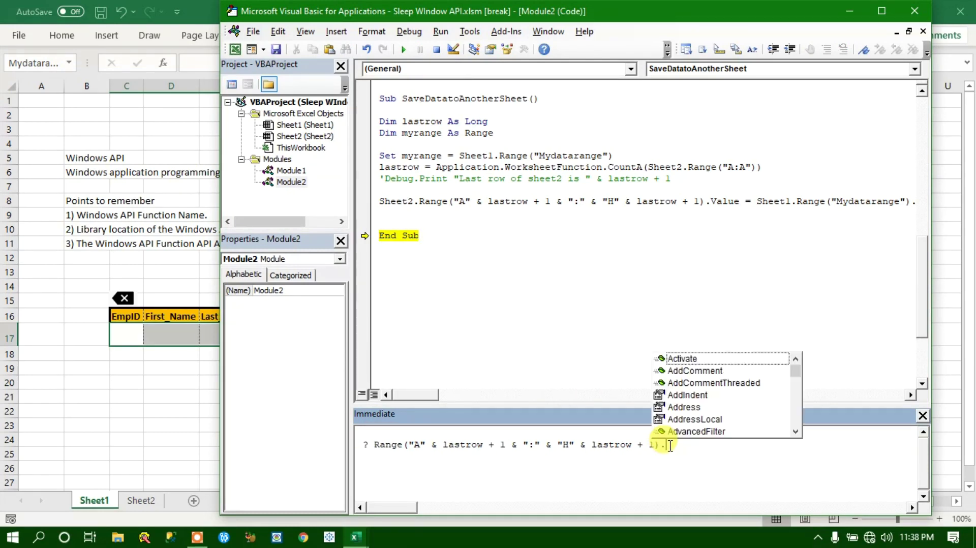
key("Down")
key("Down")
key("Down")
key("Tab")
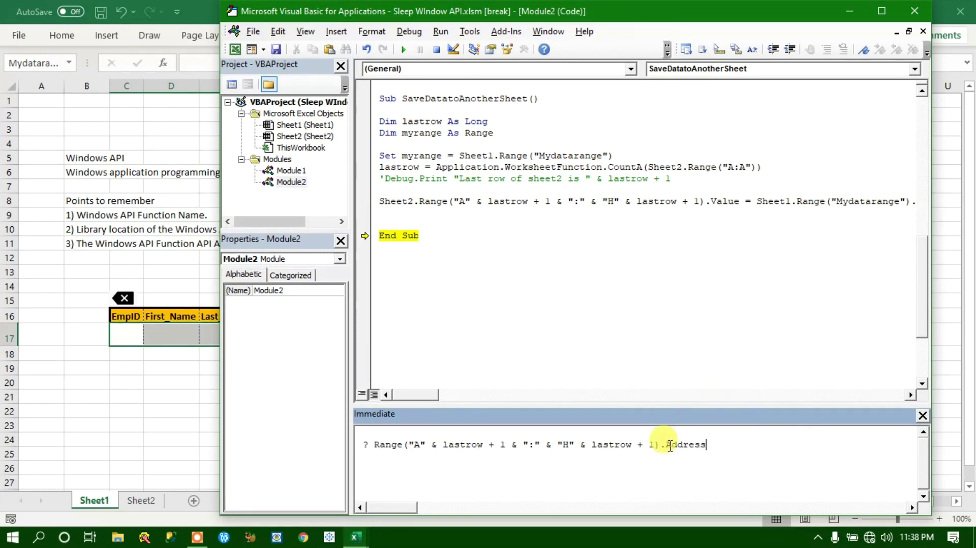
key("Return")
- Select the printed address and switch to Sheet2 in the workbook
left_click_drag(414, 456, 363, 457)
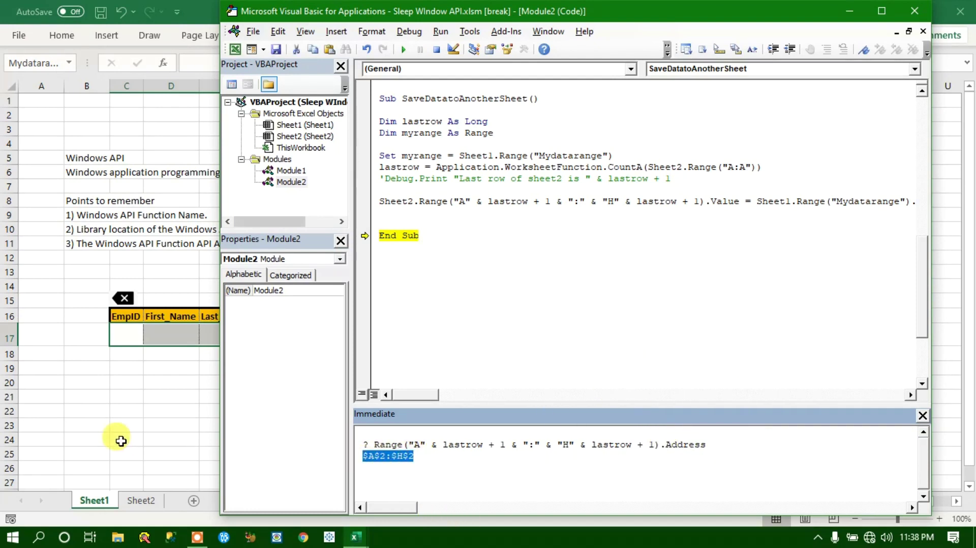
left_click(120, 447)
left_click(139, 501)
- Select A2:H2 on Sheet2 to confirm the empty target row under the headers
left_click_drag(33, 114, 358, 106)
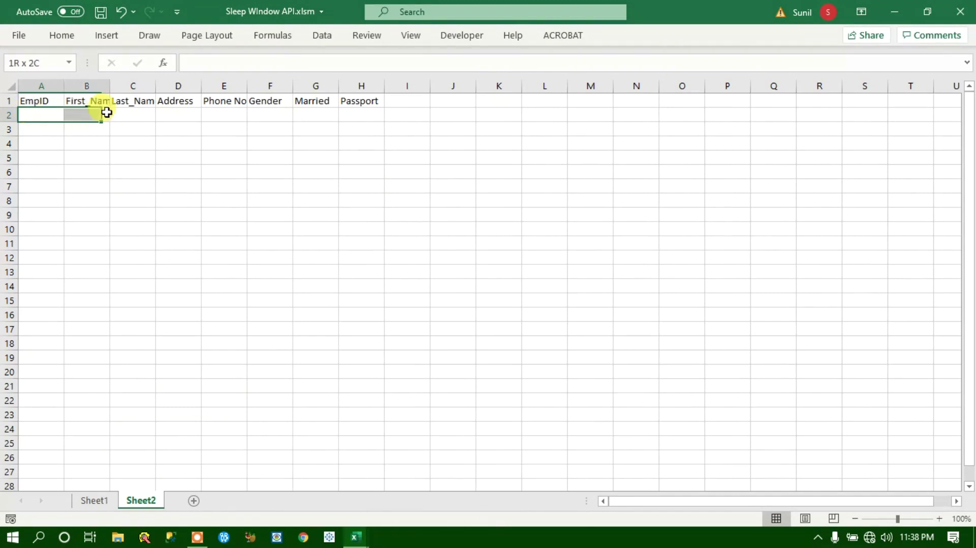
left_click(310, 171)
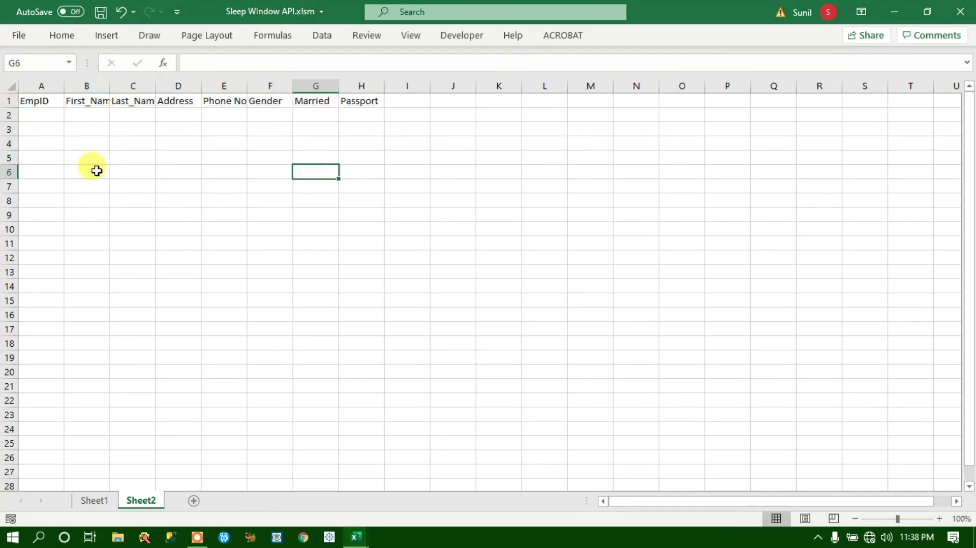
left_click_drag(35, 117, 358, 114)
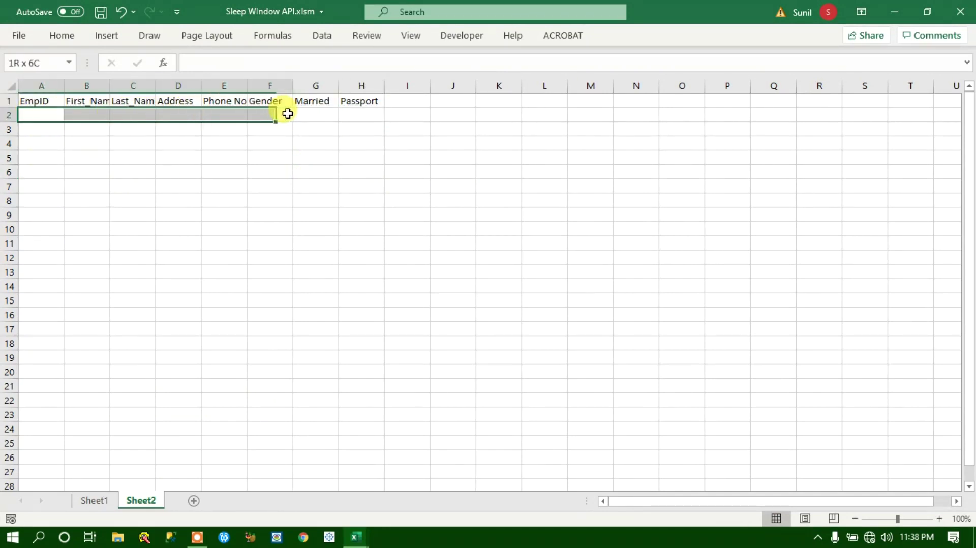
left_click(221, 217)
- Return to Sheet1 and bring the macro code window back to the front
left_click(96, 499)
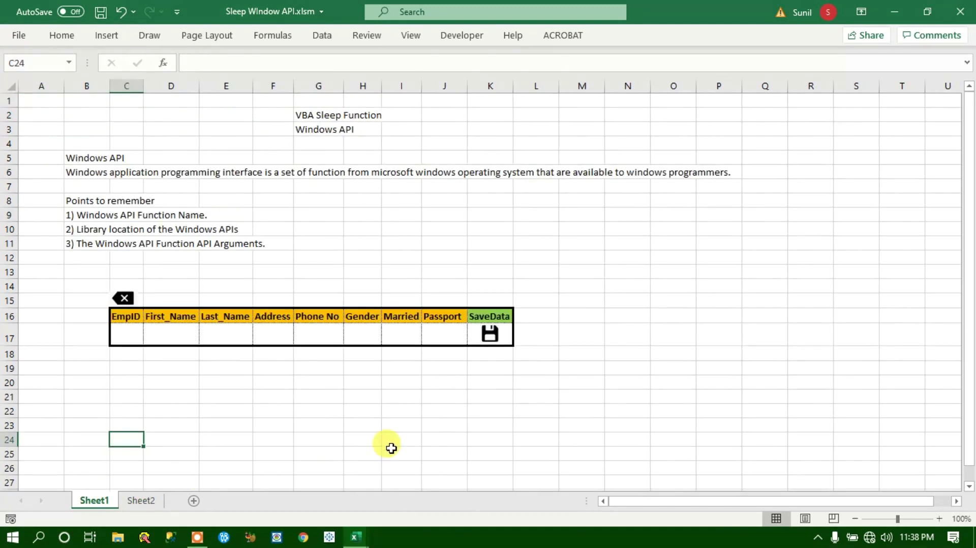
left_click(140, 502)
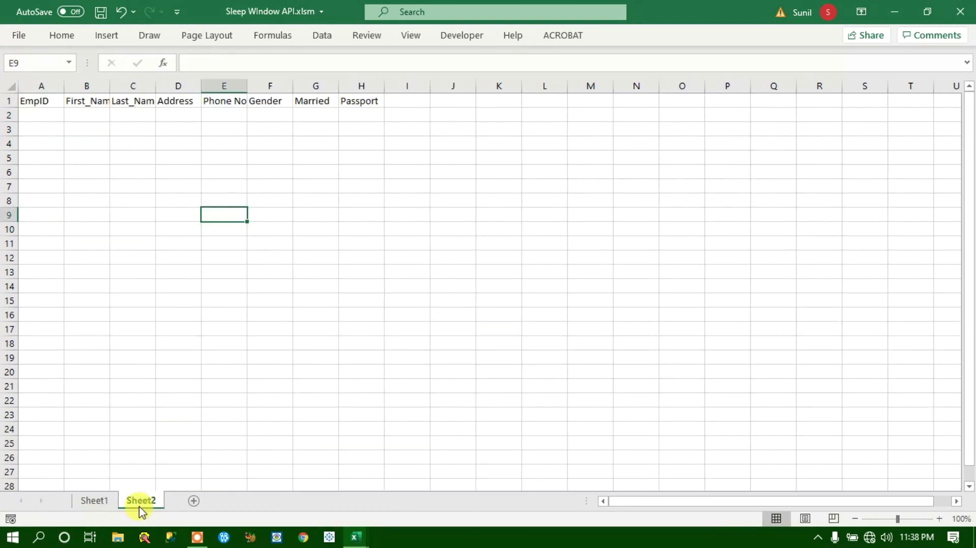
left_click(95, 502)
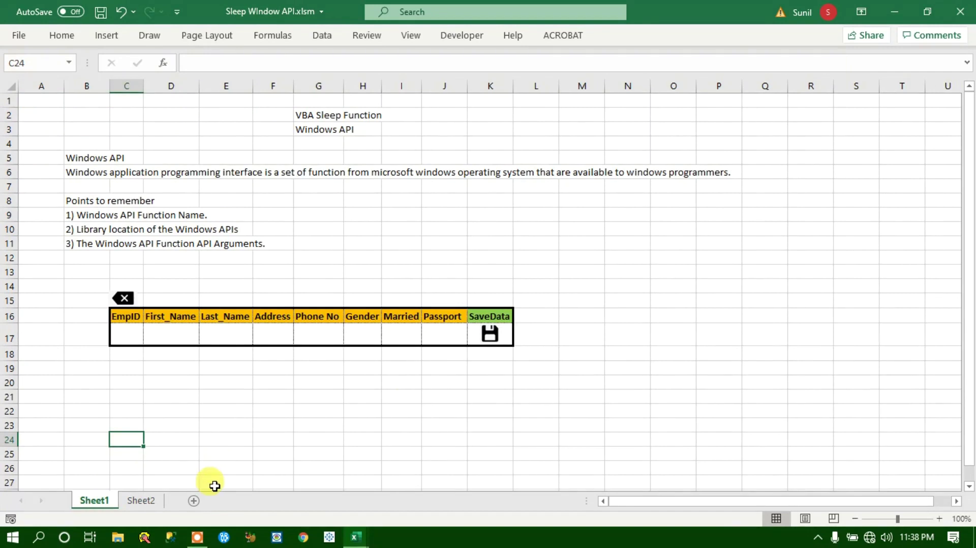
key("alt+F11")
left_click(510, 315)
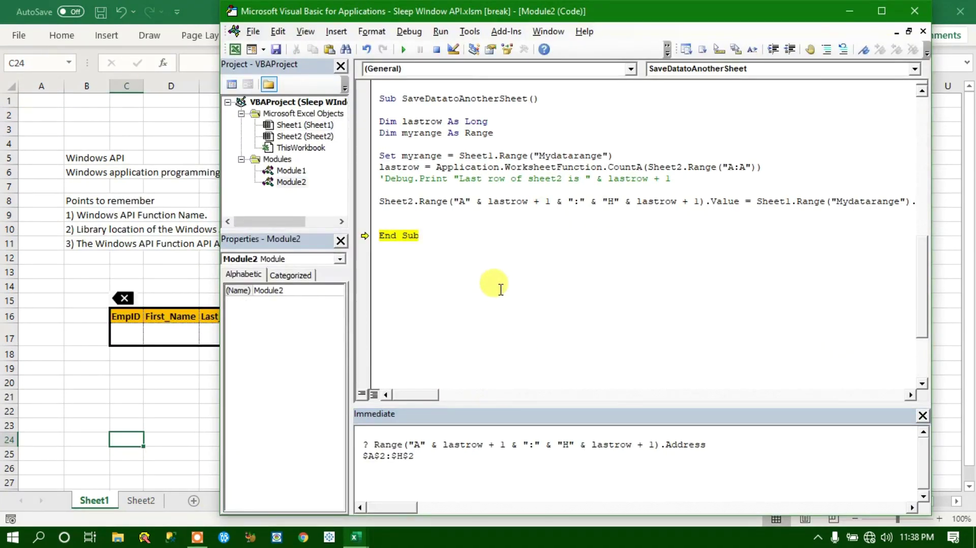
- Correct the Range keyword typo on the Sheet2 line and reset the paused macro
left_click(430, 201)
type("rr")
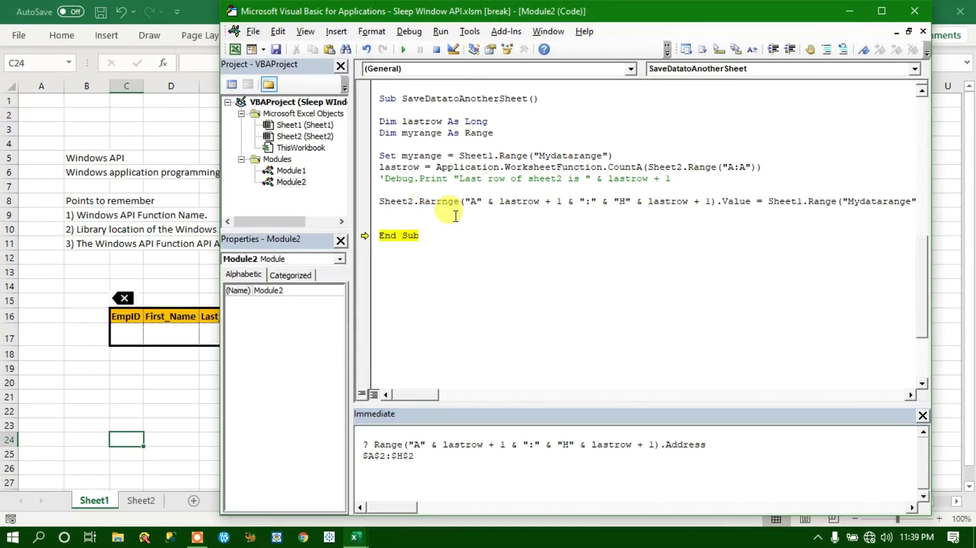
key("BackSpace")
key("BackSpace")
key("alt+r")
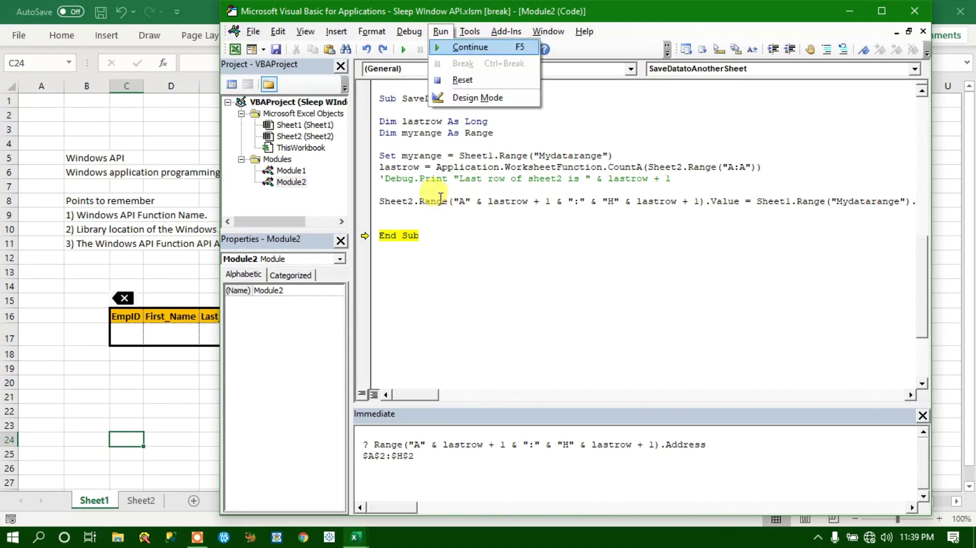
key("r")
left_click(388, 218)
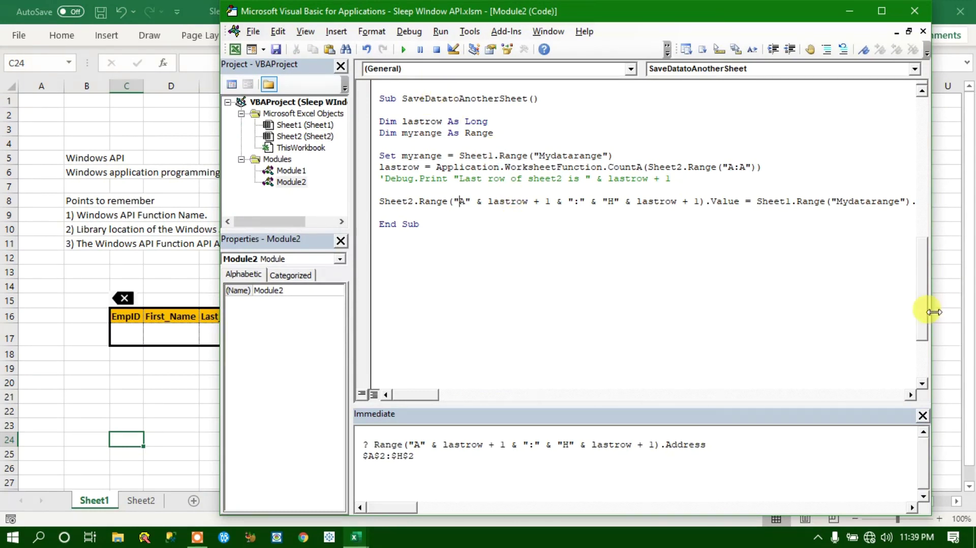
- Assign the SaveDatatoAnotherSheet macro to the Sheet1 save icon
key("alt+Tab")
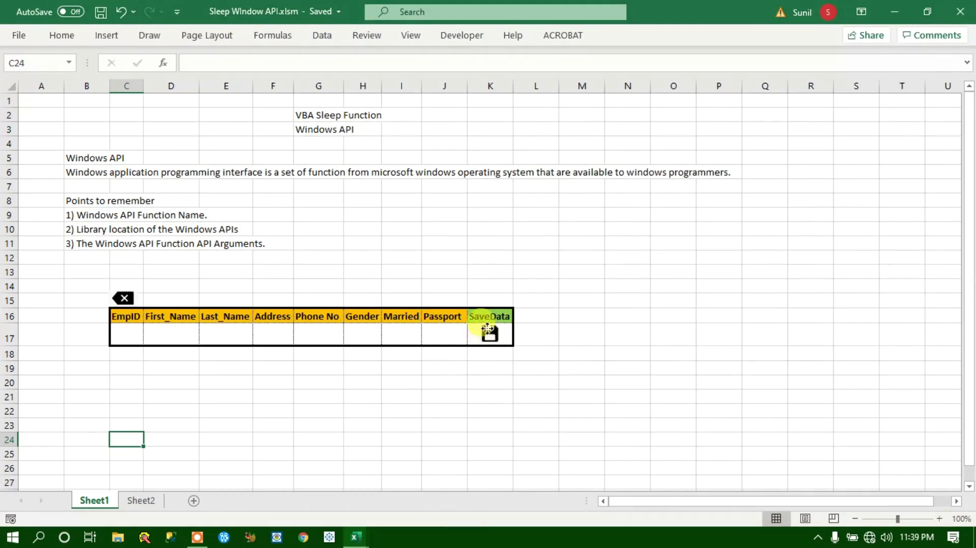
right_click(486, 331)
left_click(531, 255)
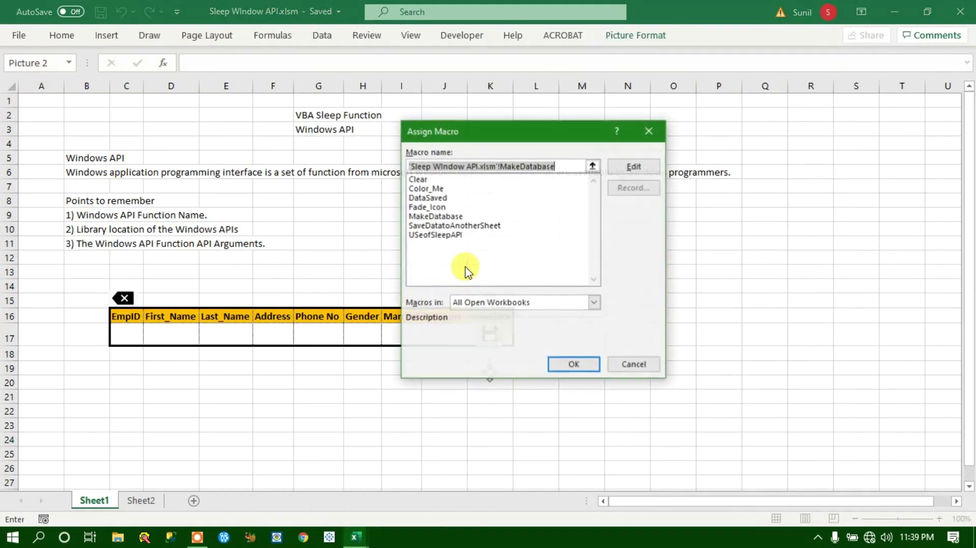
left_click(440, 227)
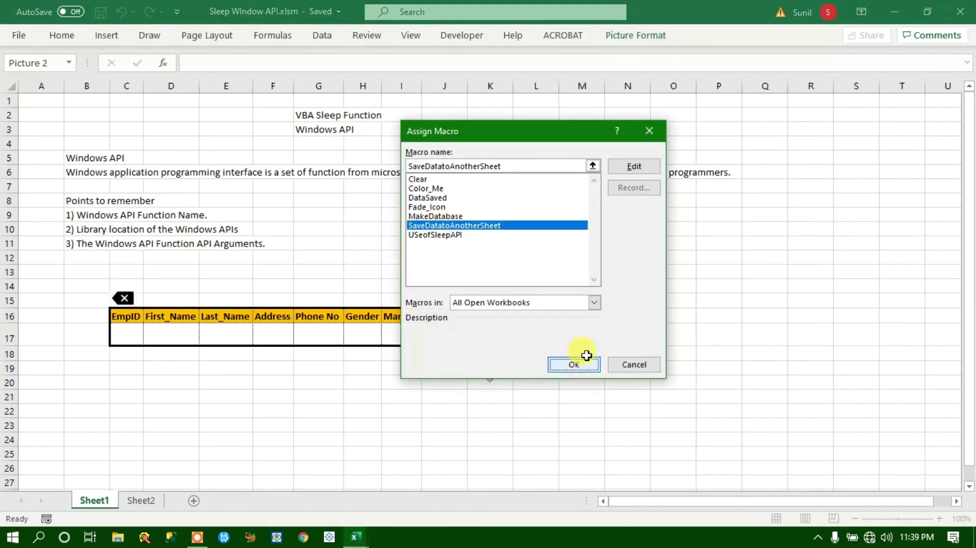
left_click(576, 364)
left_click(629, 289)
key("alt+F11")
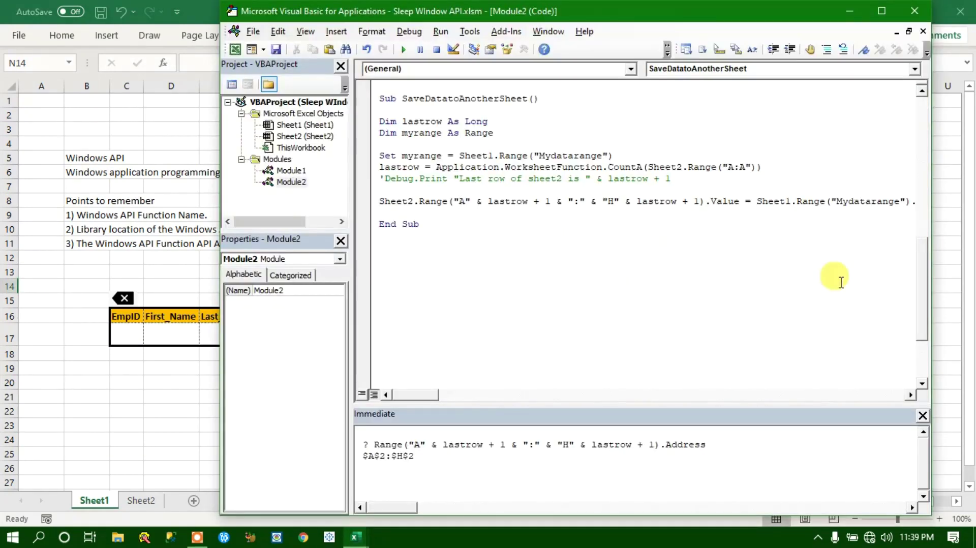
- Scroll up to the Fade_Icon macro code and open the Debug menu
scroll(922, 230, "up", 7)
mouse_move(922, 230)
left_mouse_down()
mouse_move(918, 214)
mouse_move(920, 240)
left_mouse_up()
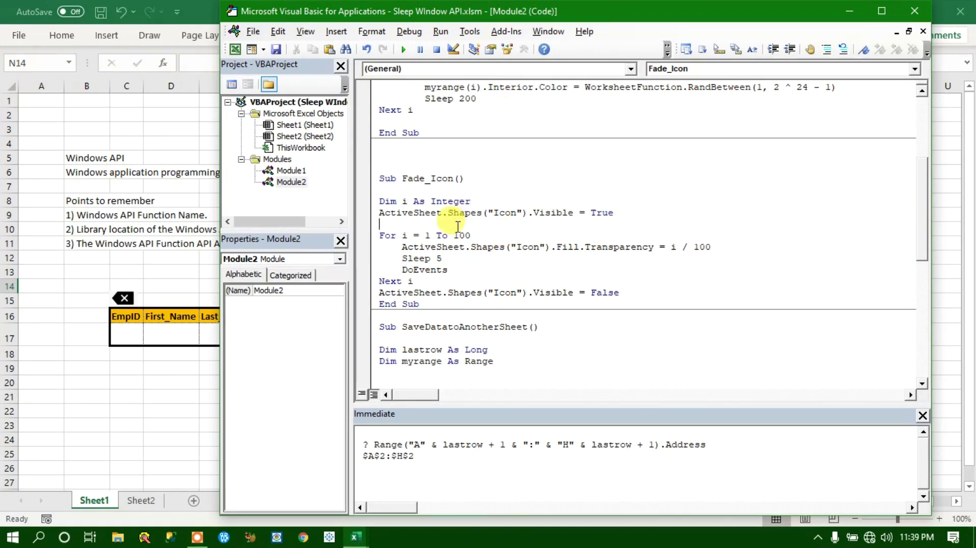
left_click(409, 31)
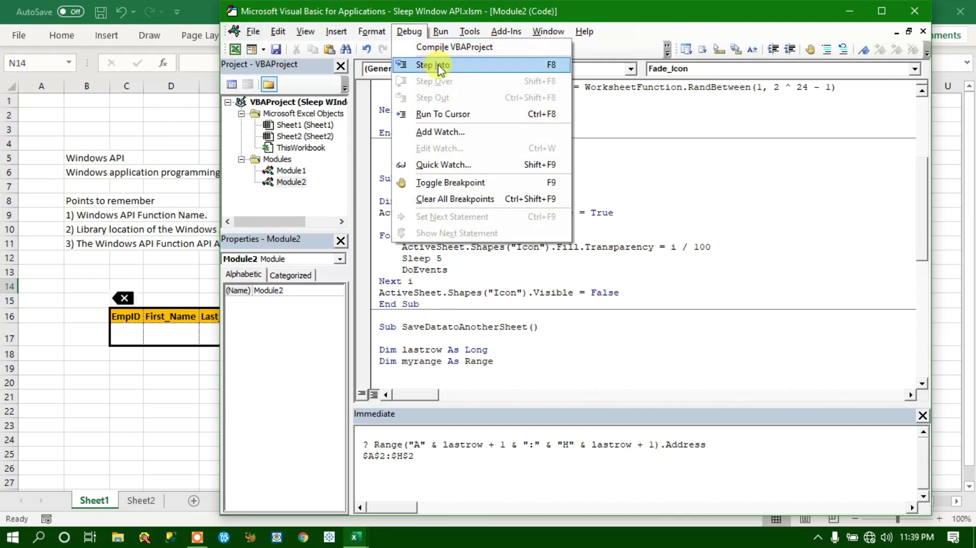
- Step Into Fade_Icon through the show-icon line and For loop to the transparency line
left_click(431, 65)
left_click(411, 31)
left_click(430, 64)
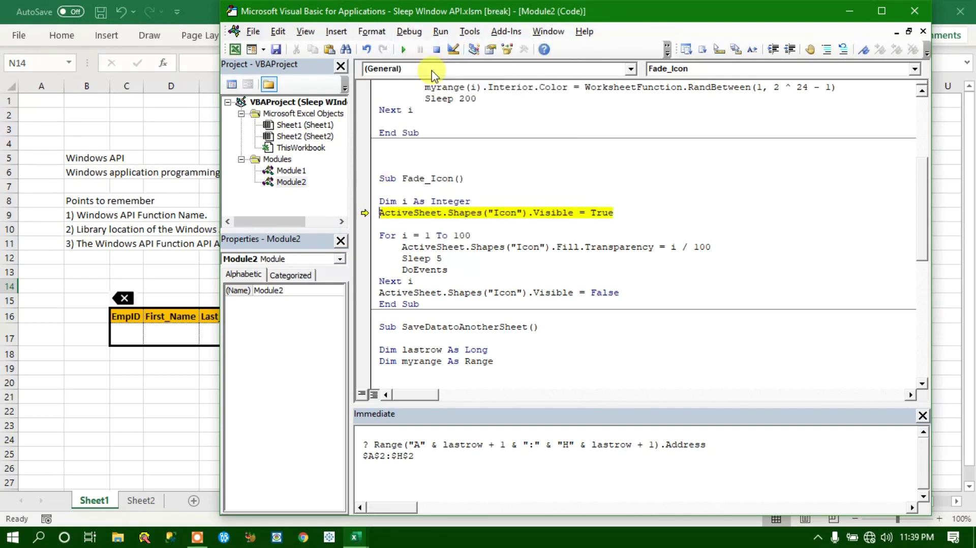
left_click(410, 31)
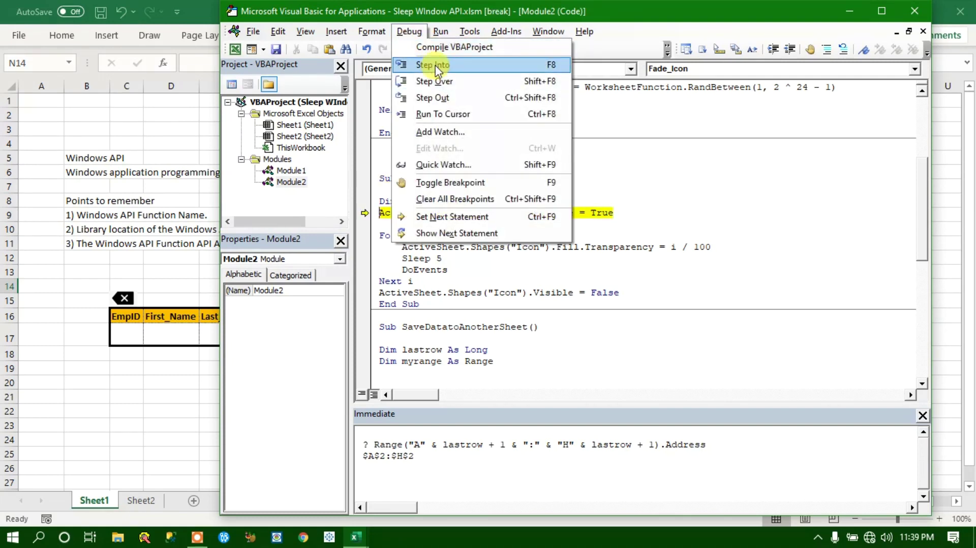
left_click(437, 65)
key("alt+F11")
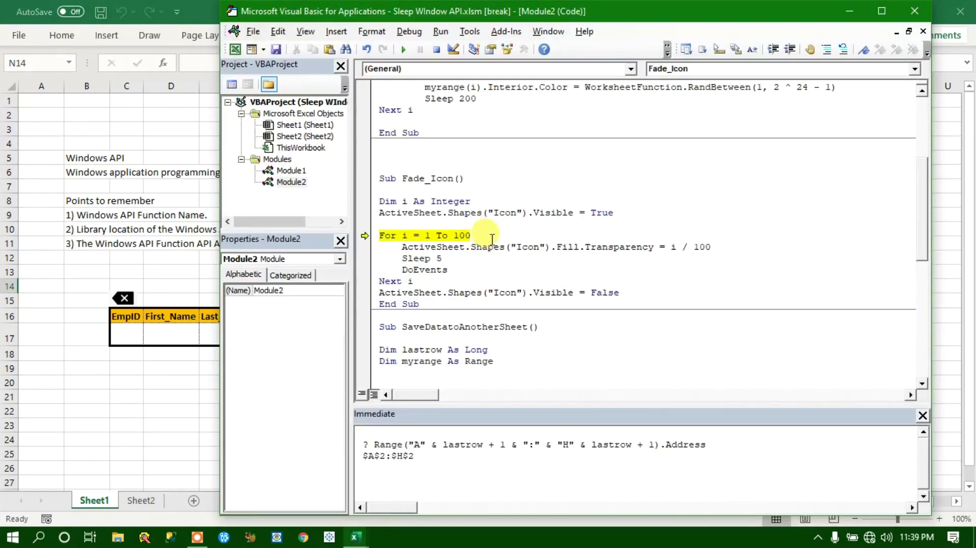
left_click(409, 31)
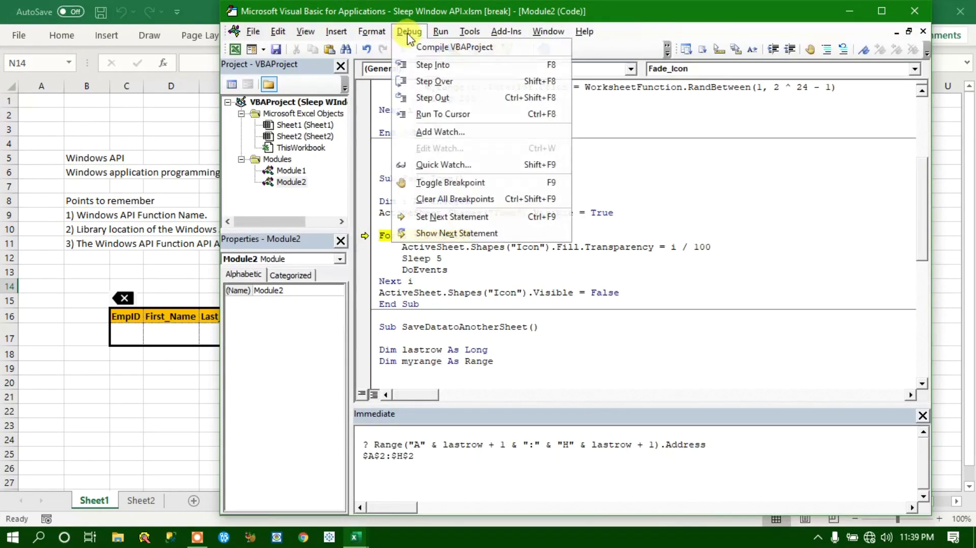
left_click(435, 65)
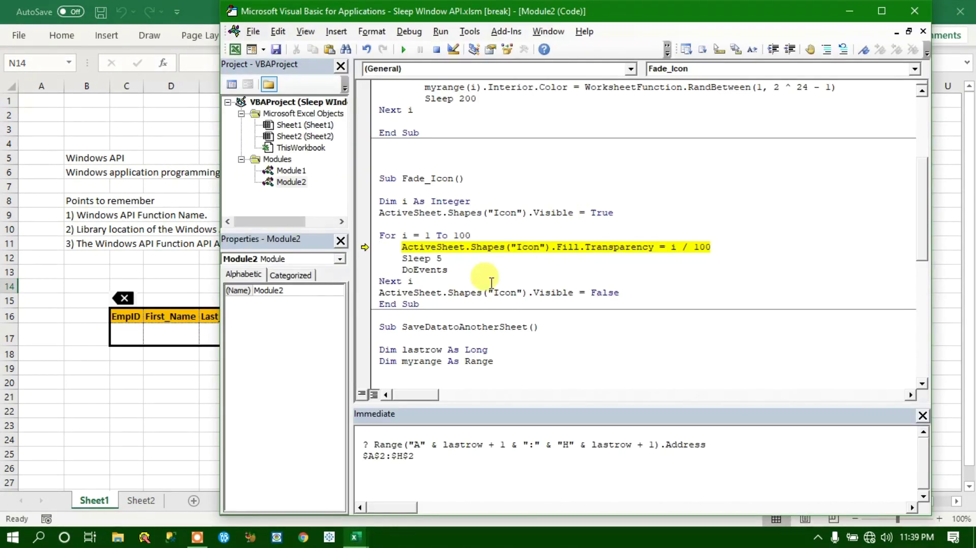
- Run Fade_Icon to a breakpoint on the Visible = False line, then remove the breakpoint
left_click(365, 293)
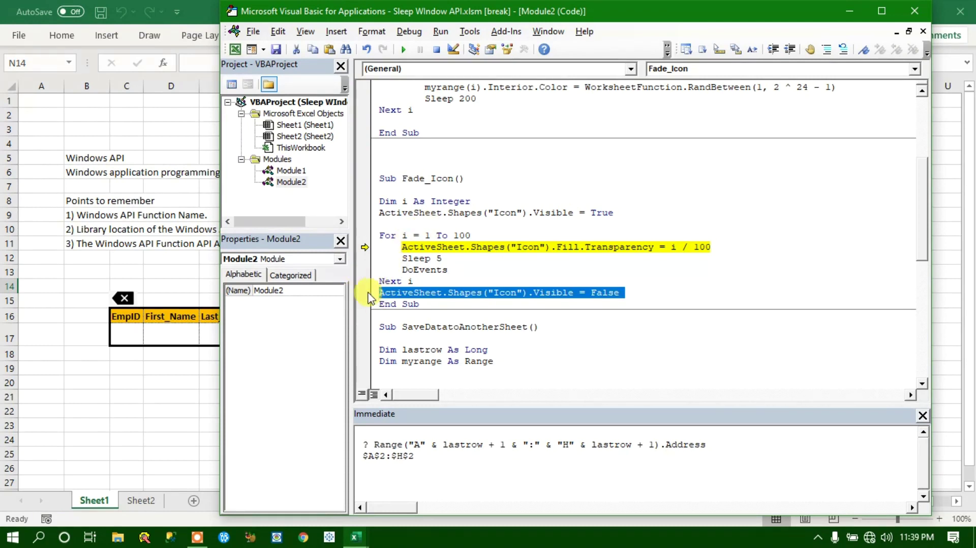
left_click(410, 237)
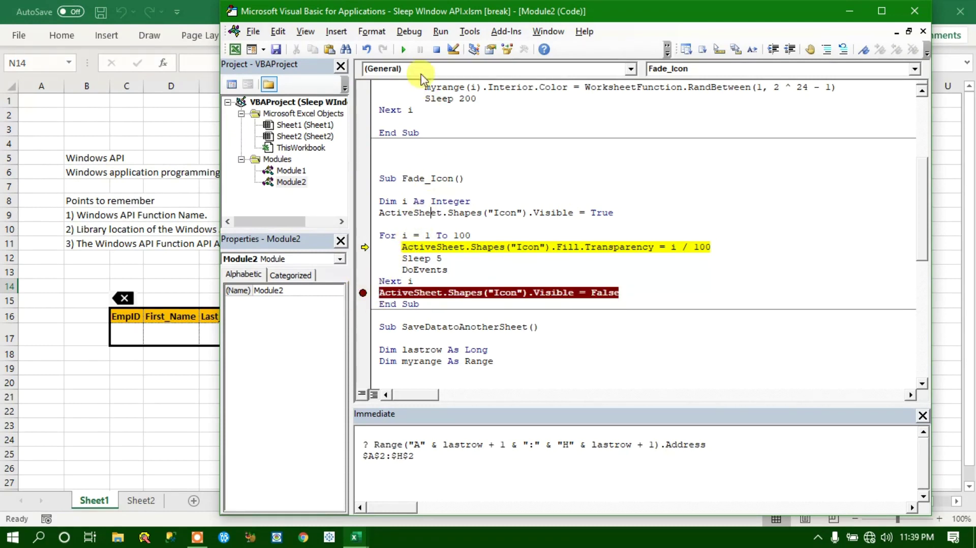
left_click(404, 50)
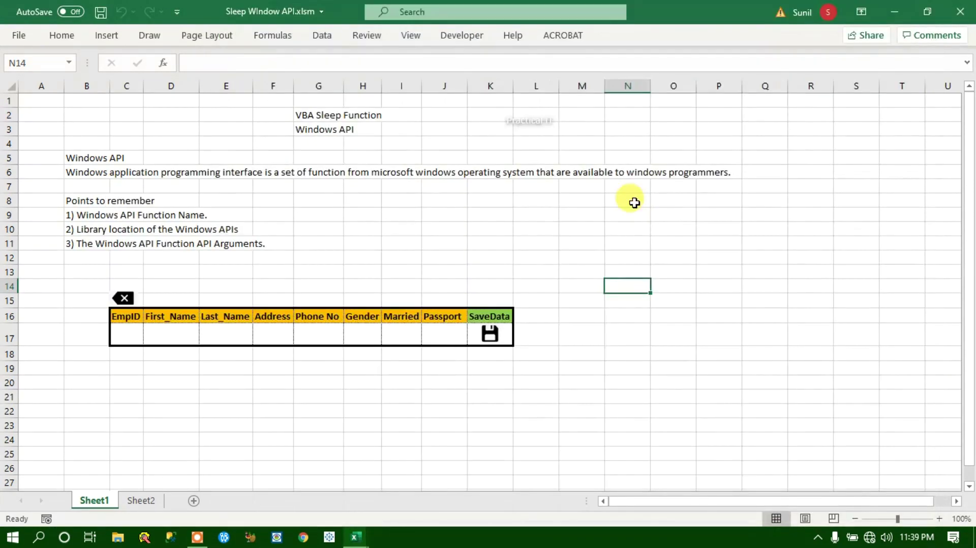
key("F5")
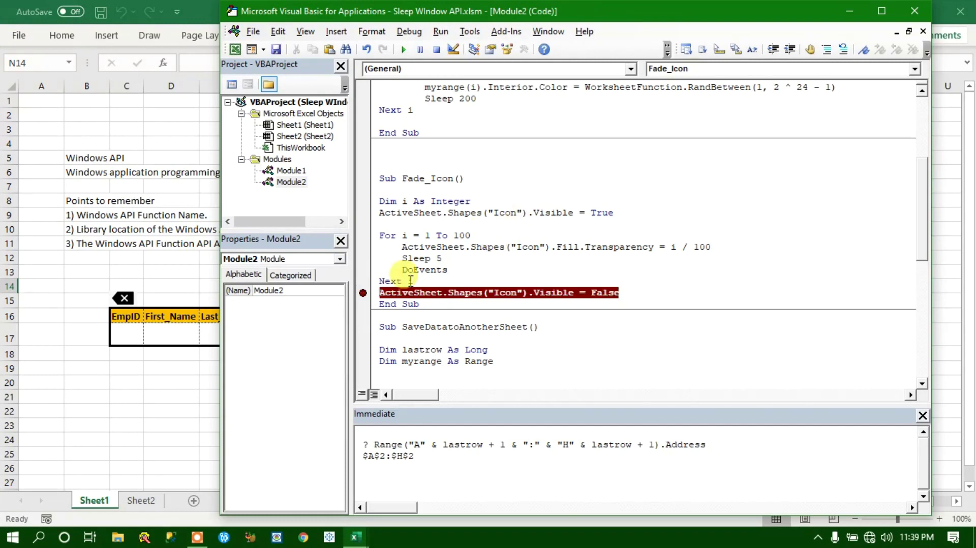
left_click(361, 295)
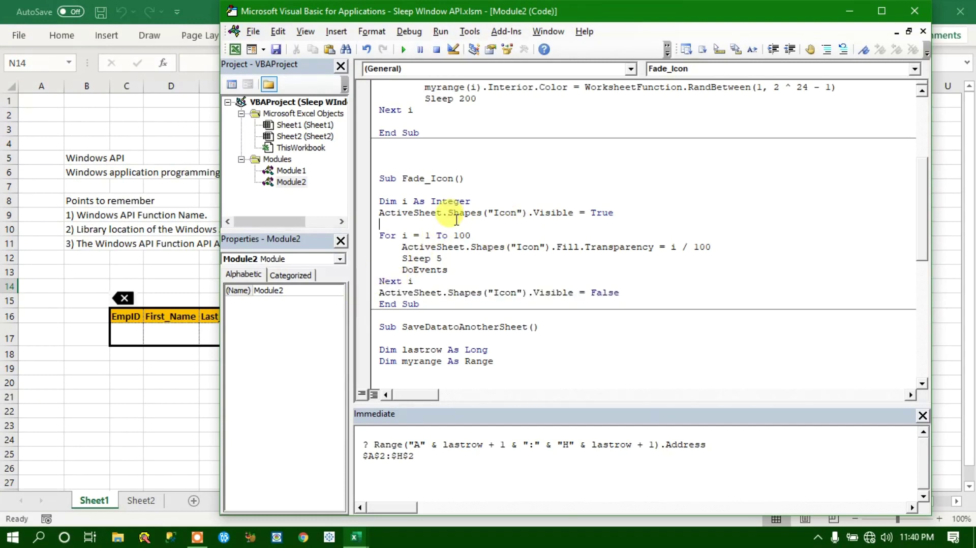
- Step Fade_Icon again to the For i = 1 To 100 line and select the faded Icon shape
left_click(410, 32)
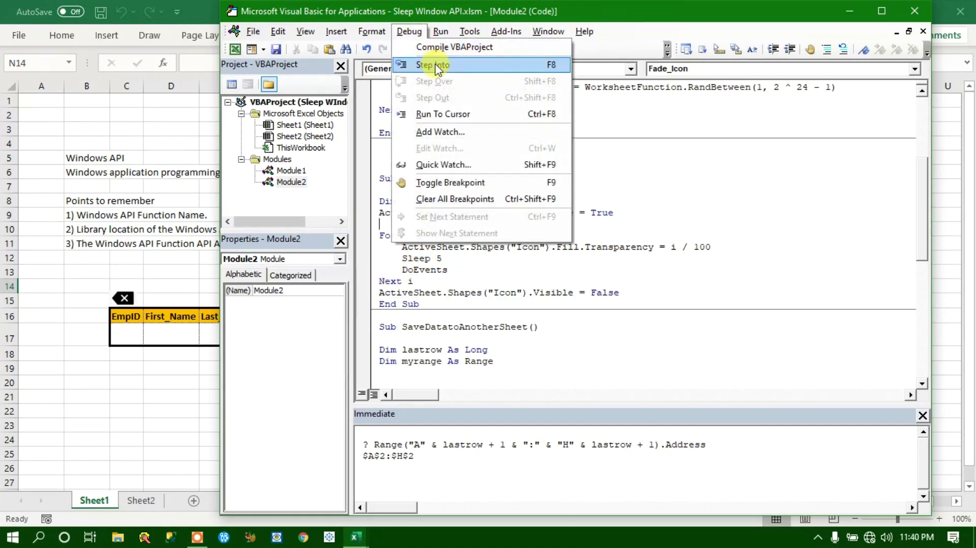
left_click(422, 65)
left_click(414, 33)
left_click(425, 65)
left_click(411, 34)
left_click(427, 65)
left_click(196, 117)
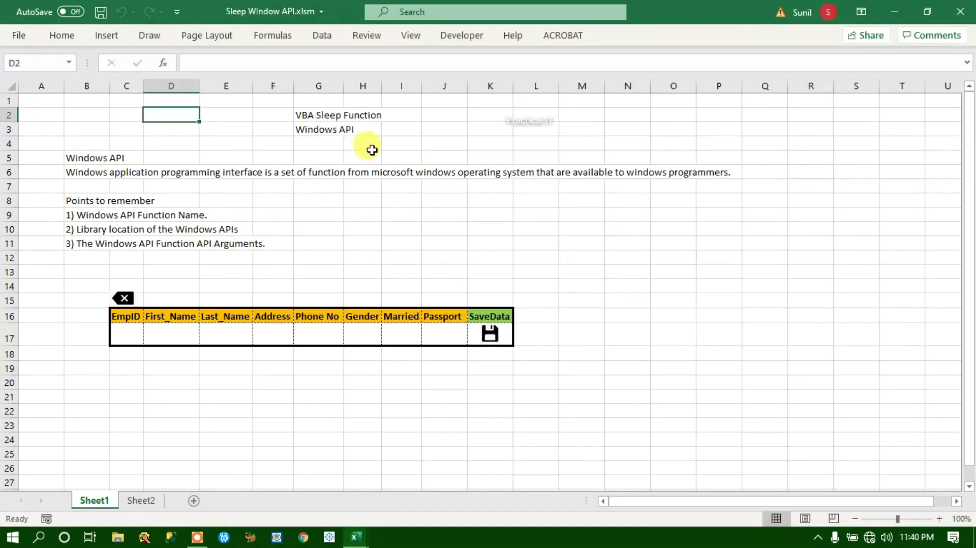
left_click(521, 125)
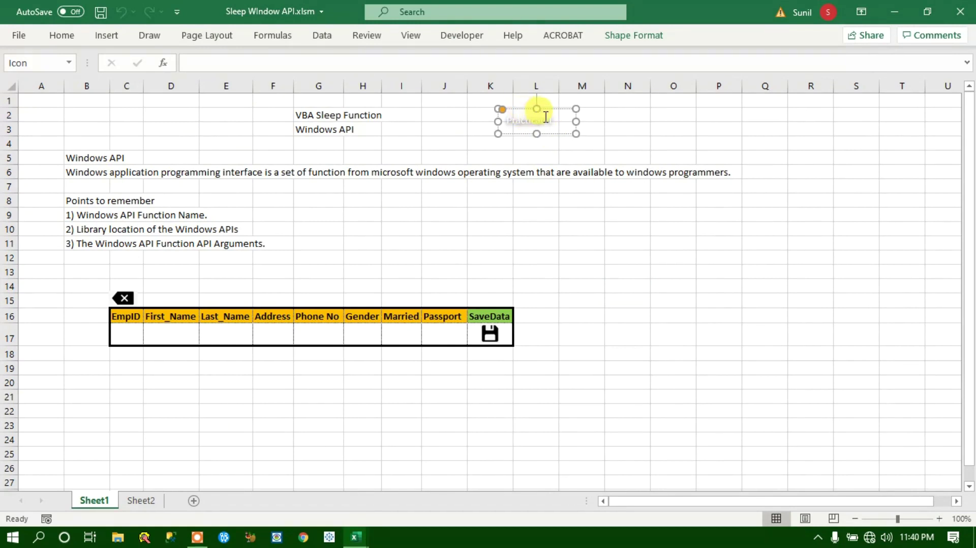
- Move the Icon shape above the SaveData header near K14 and relabel it 'Data Saved'
left_click_drag(563, 115, 508, 275)
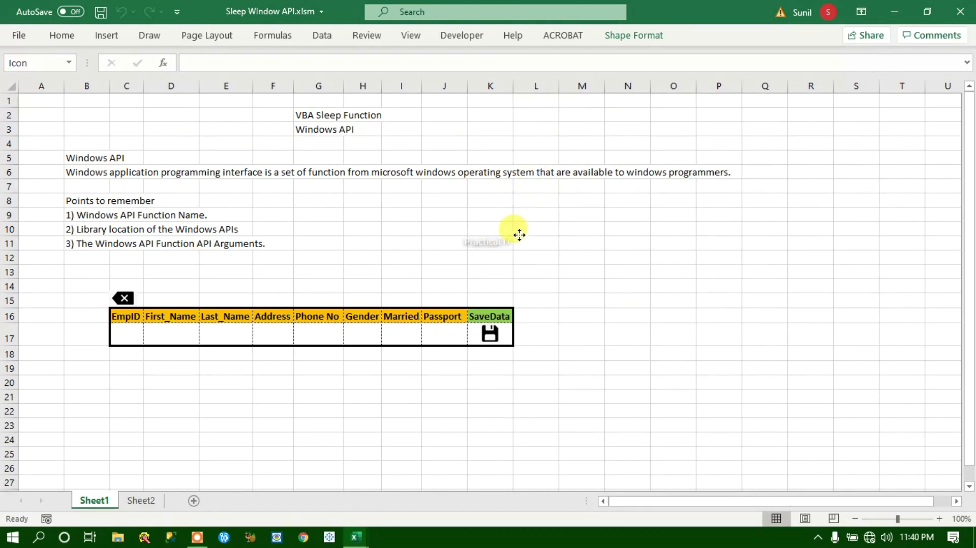
left_click(567, 239)
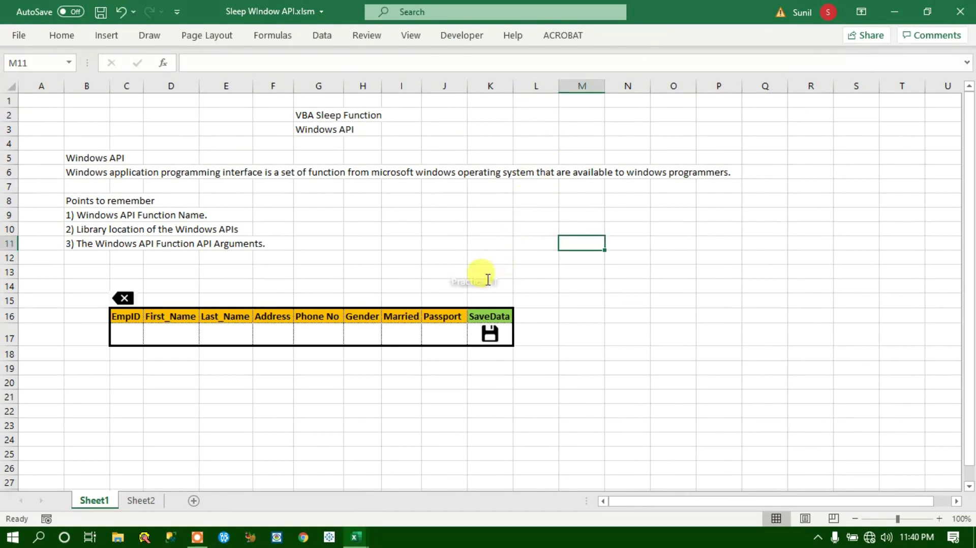
double_click(483, 281)
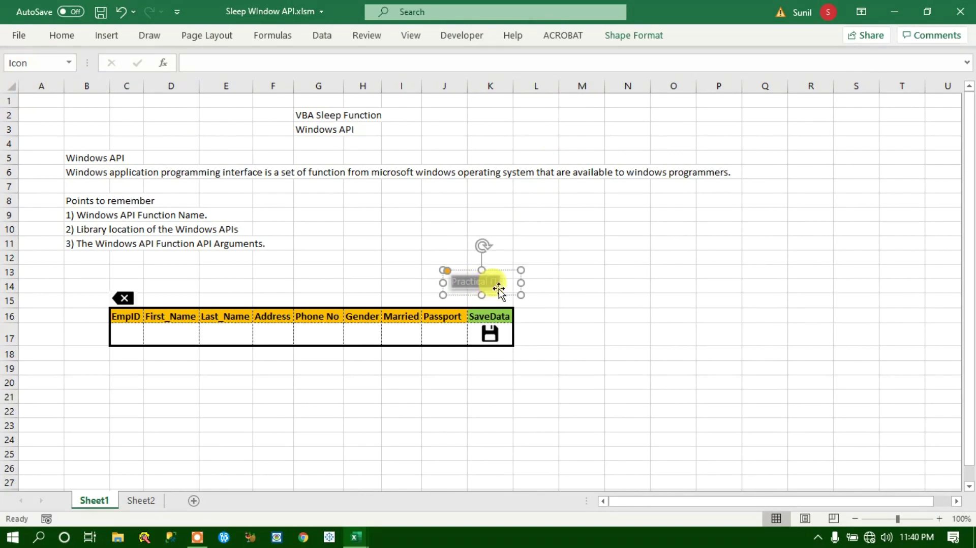
type("Saved")
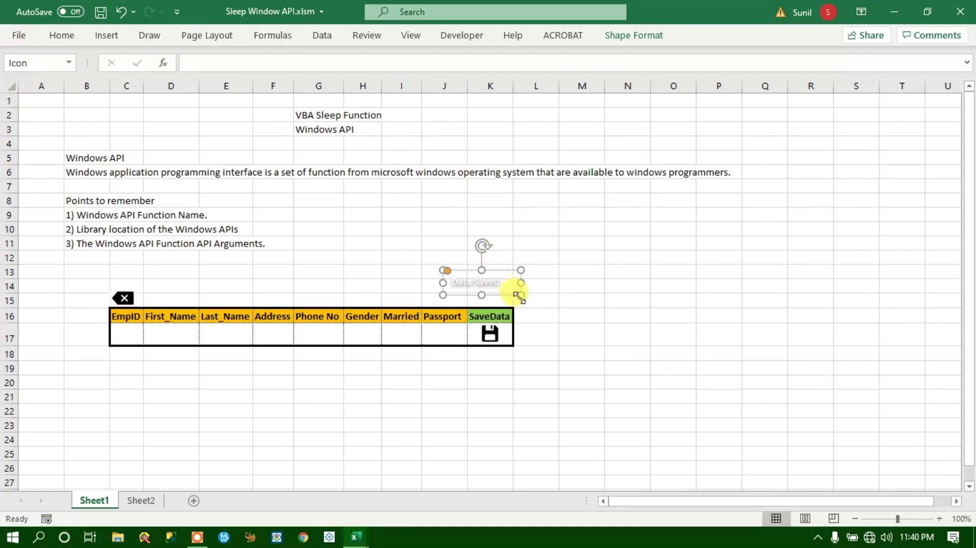
left_click(573, 267)
- Test-run Fade_Icon with the code window moved aside to watch the fading message
key("alt+F11")
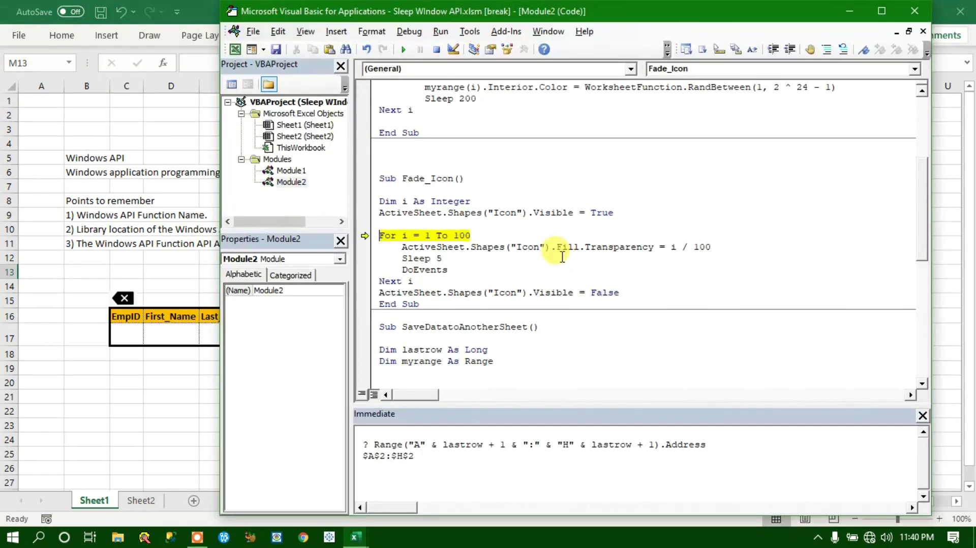
left_click(542, 235)
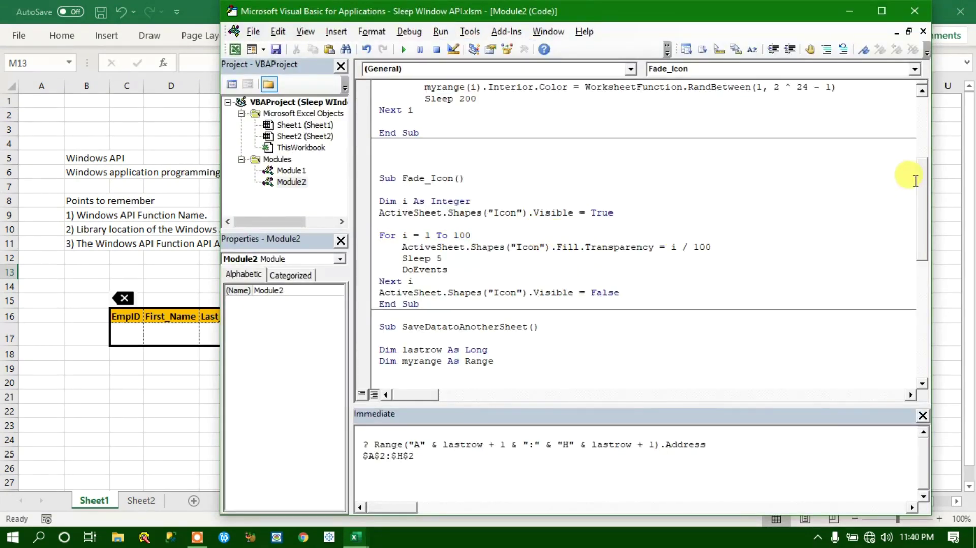
left_click(483, 212)
left_click_drag(441, 19, 843, 21)
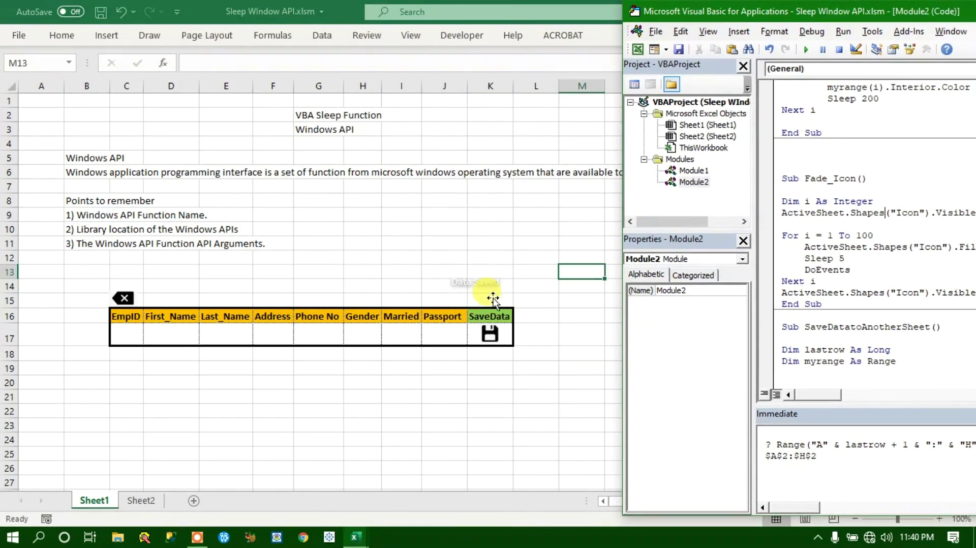
left_click(857, 235)
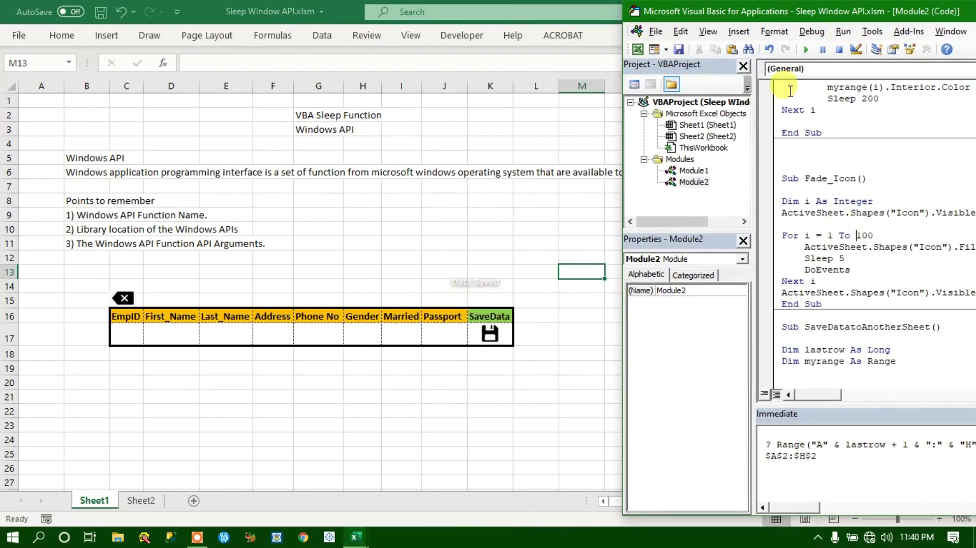
left_click(806, 49)
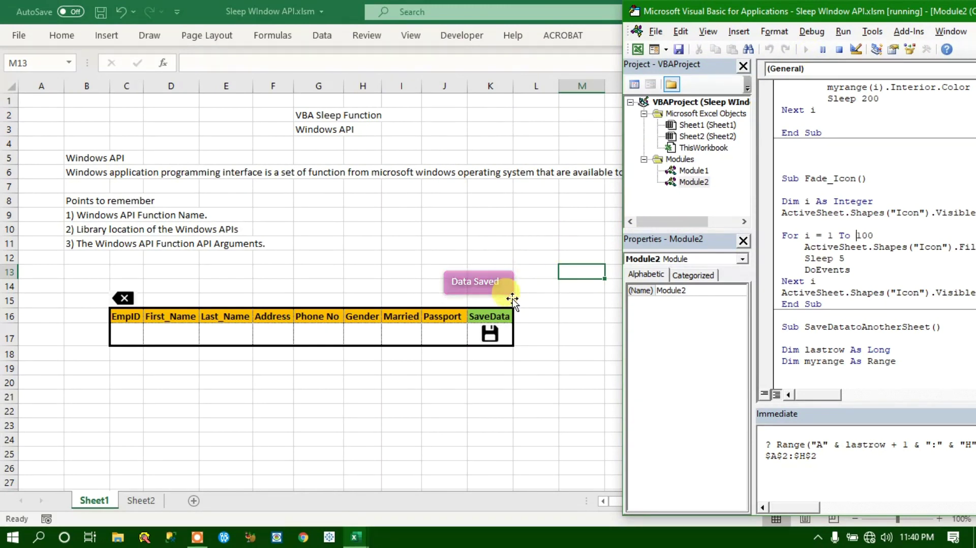
left_click(871, 202)
- Add a Fade_Icon call before End Sub in SaveDatatoAnotherSheet, then minimize the editor
left_click_drag(859, 11, 570, 16)
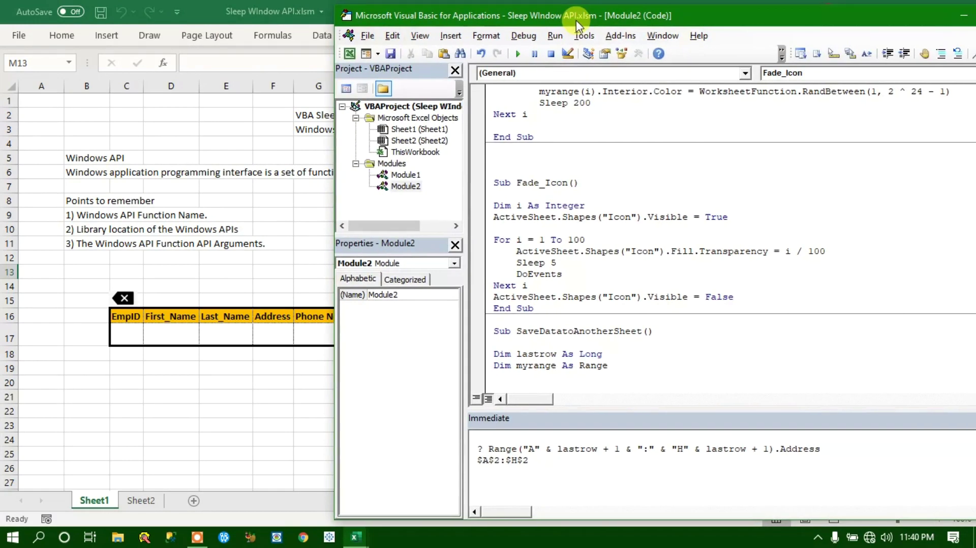
left_click_drag(737, 15, 587, 14)
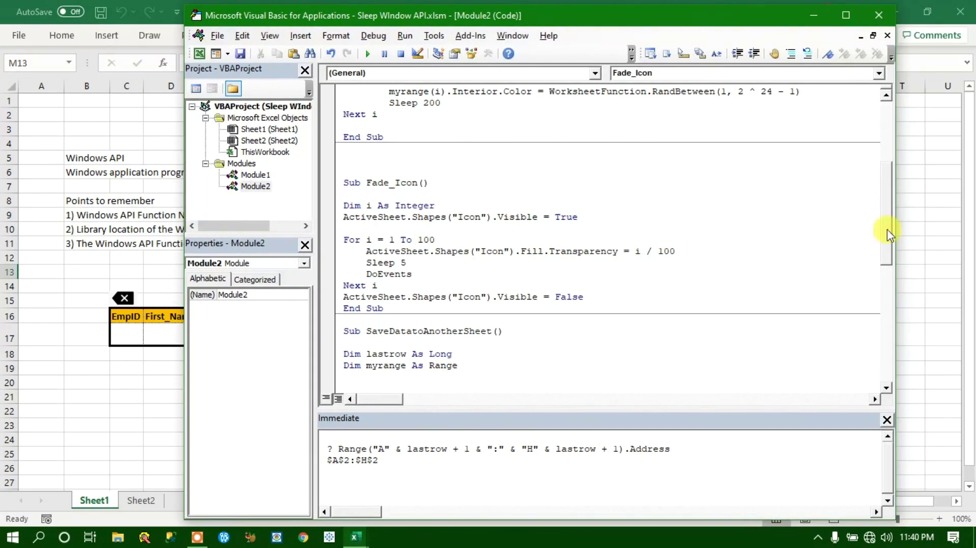
mouse_move(891, 206)
left_mouse_down()
mouse_move(871, 336)
mouse_move(872, 256)
mouse_move(887, 235)
left_mouse_up()
left_click(568, 250)
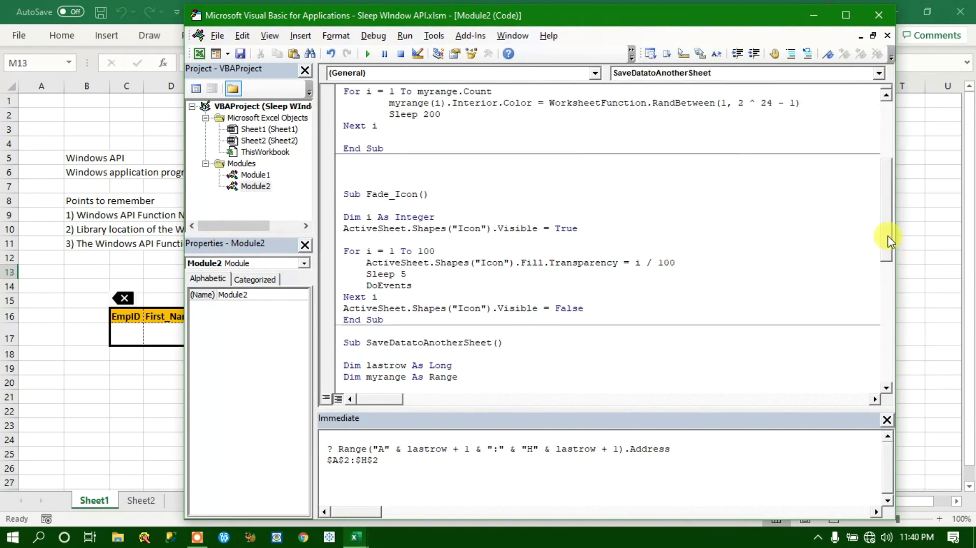
double_click(392, 194)
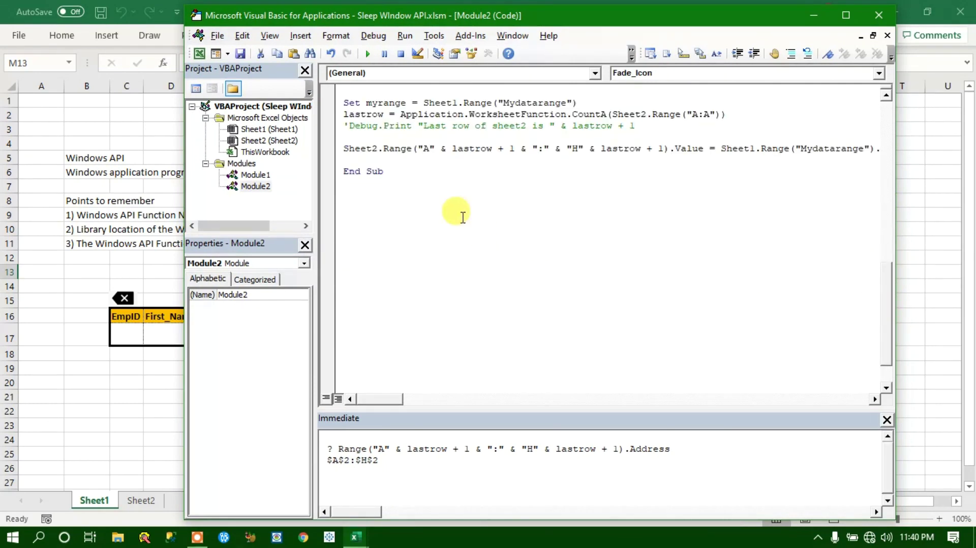
type("Fade_Icon")
left_click(511, 236)
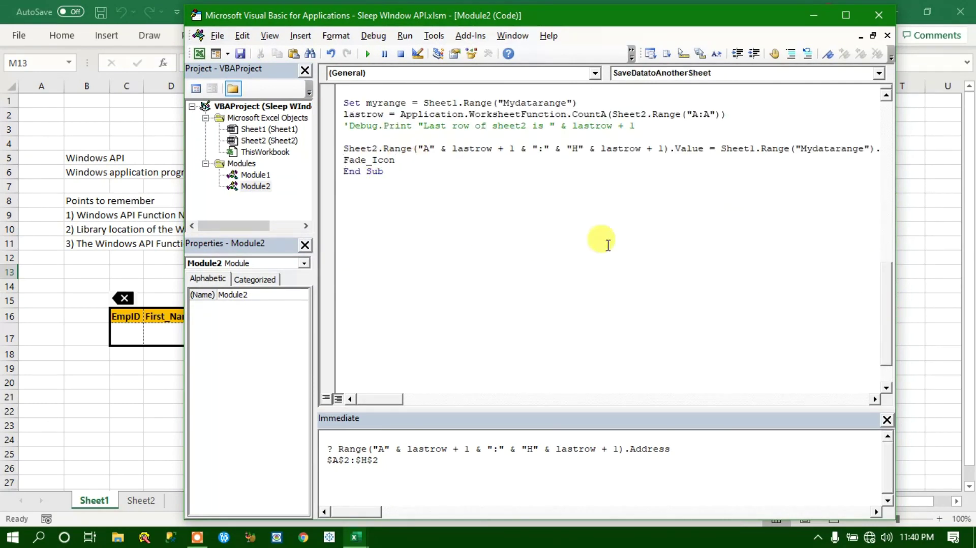
left_click(505, 148)
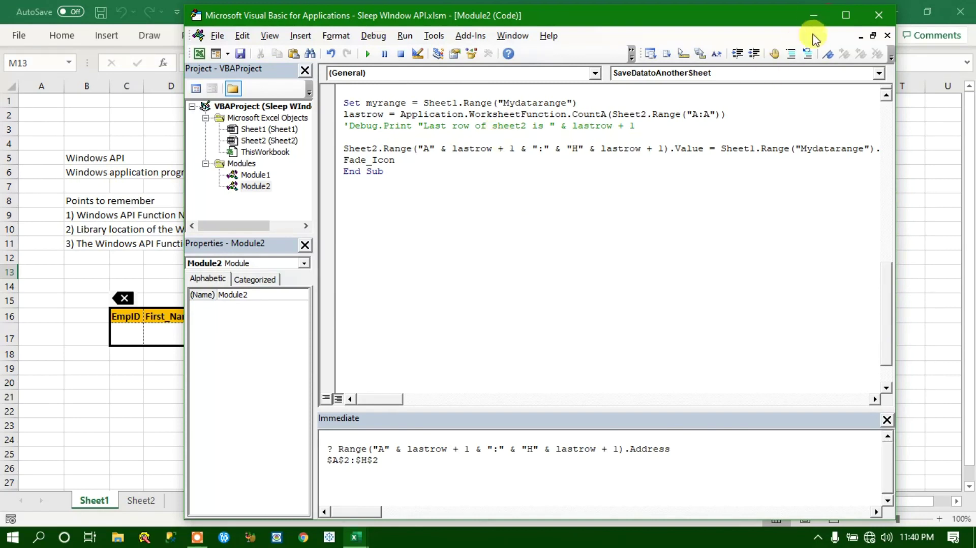
left_click(814, 16)
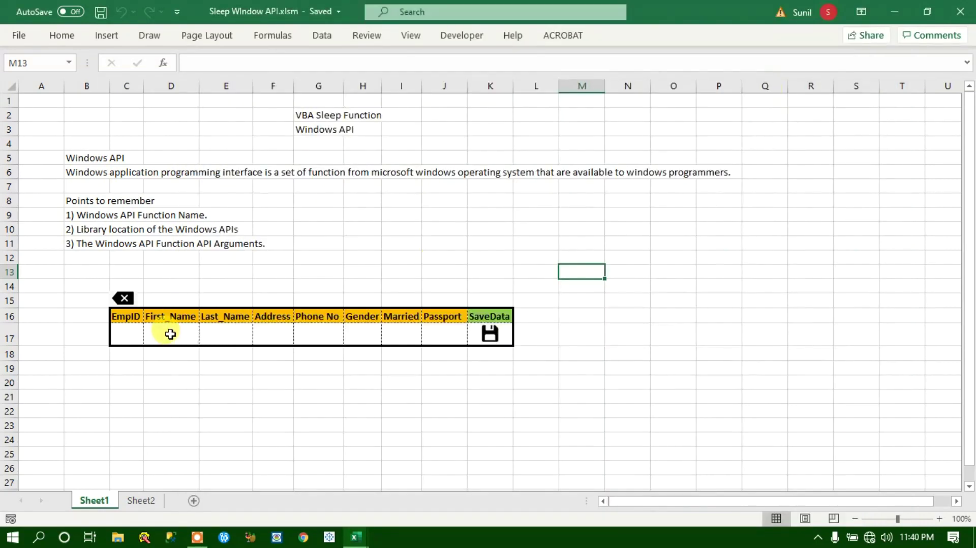
- Assign the Clear macro to the X delete icon
right_click(123, 298)
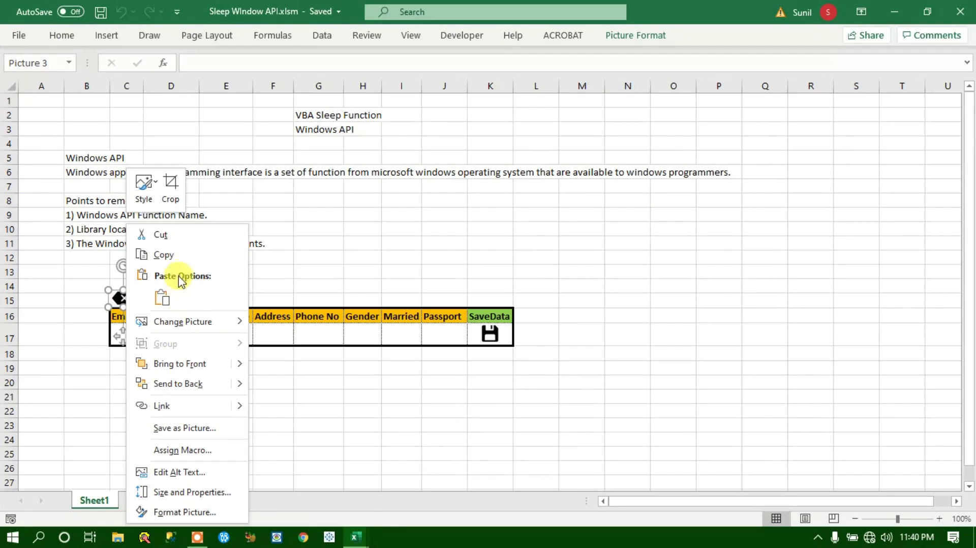
left_click(183, 450)
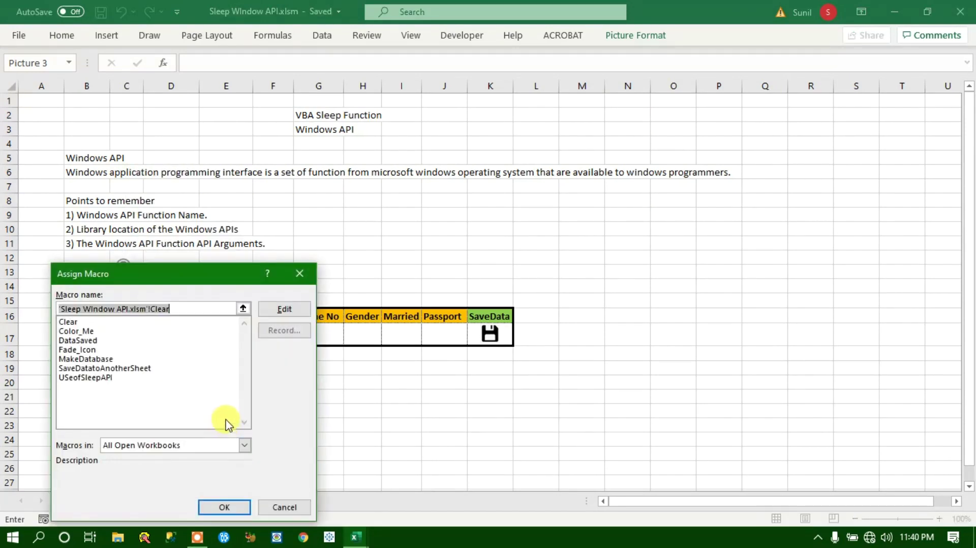
left_click(71, 321)
left_click(211, 507)
left_click(404, 438)
- Enter EmpID 100, first and last name, an address and a phone number in row 17
left_click(129, 335)
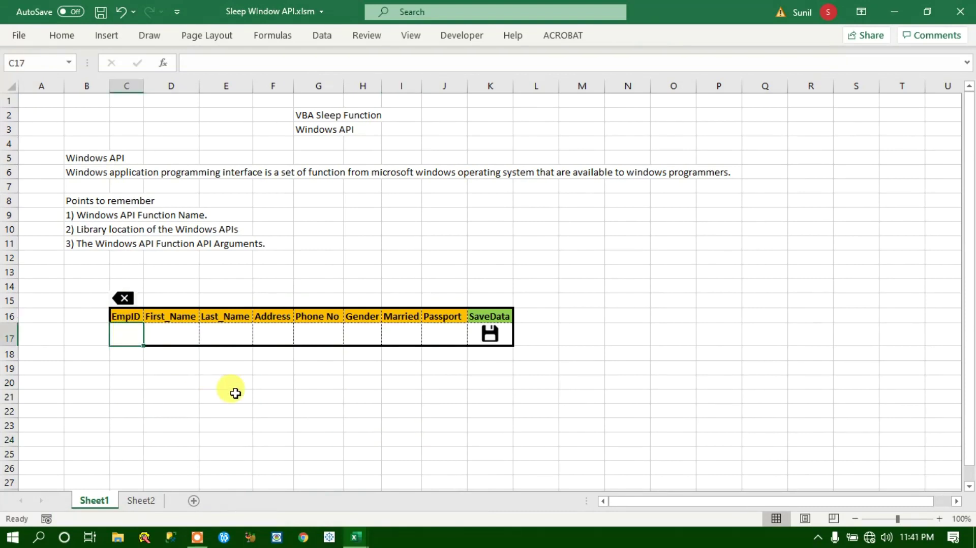
type("100")
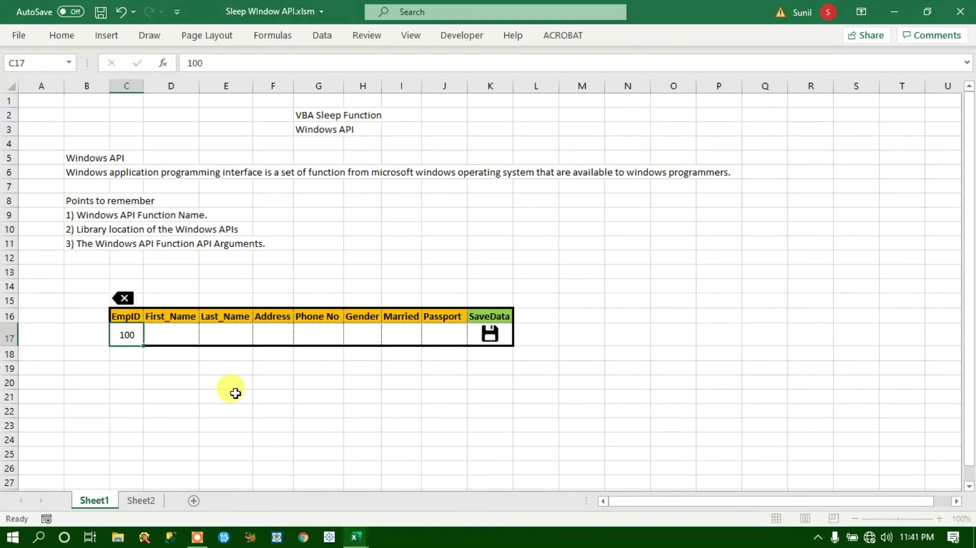
key("Tab")
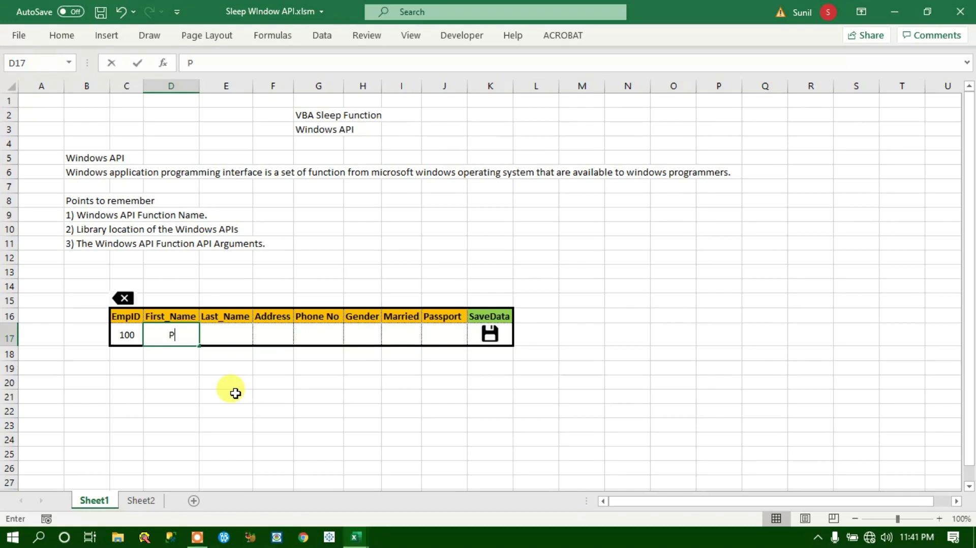
type("ractical")
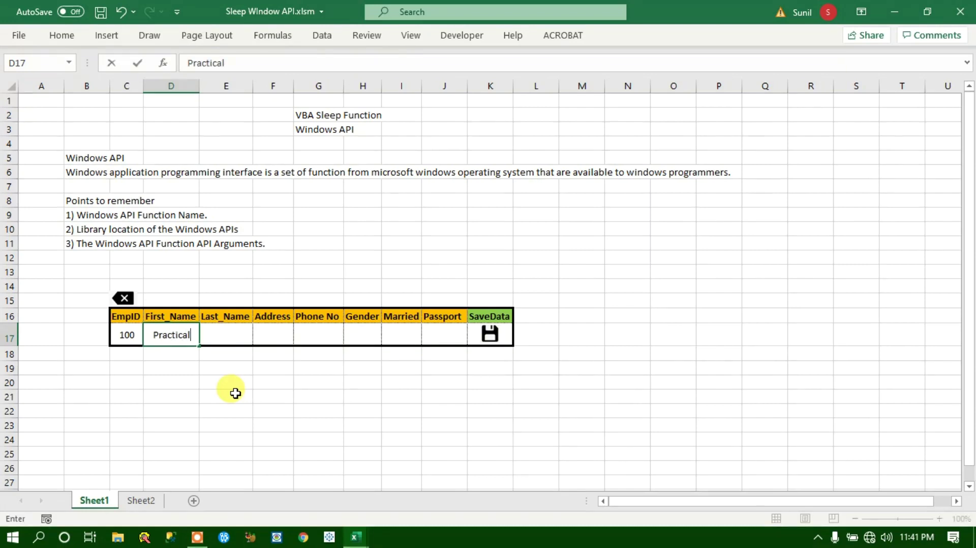
key("BackSpace")
key("Tab")
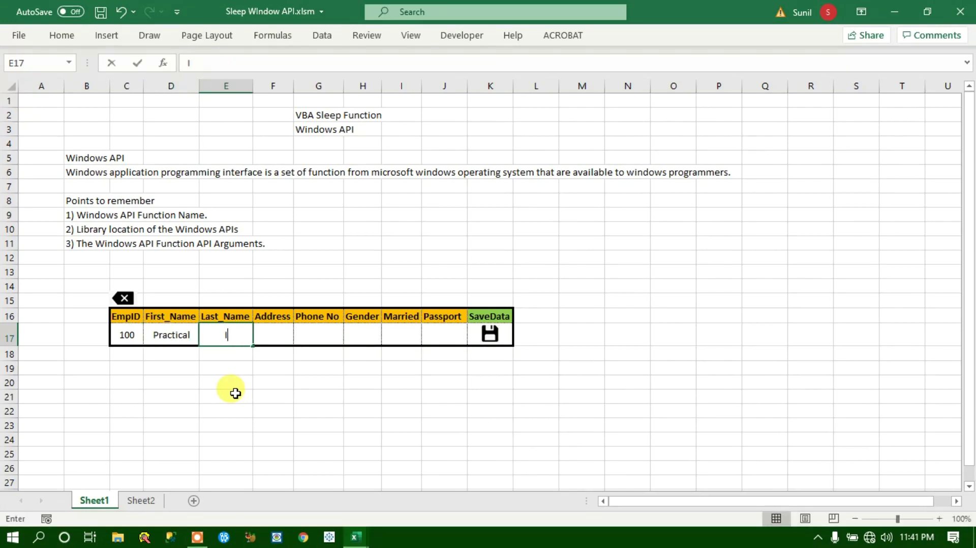
type("T")
key("Tab")
type("GG")
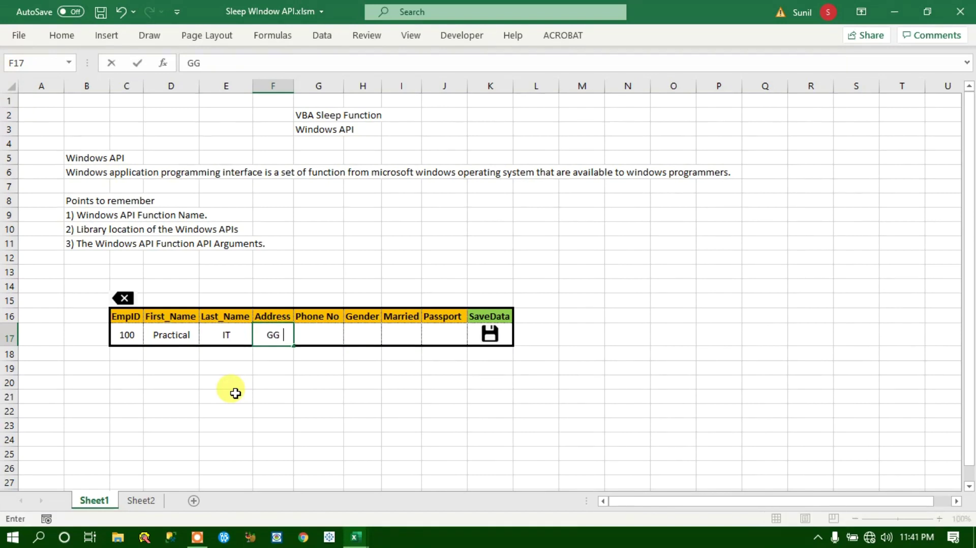
type("N")
key("Tab")
type("464313464")
key("Tab")
- Pick Male for Gender, No for Married and Have for Passport from the dropdowns
key("alt+Down")
key("Down")
key("Down")
key("Up")
key("Return")
key("Tab")
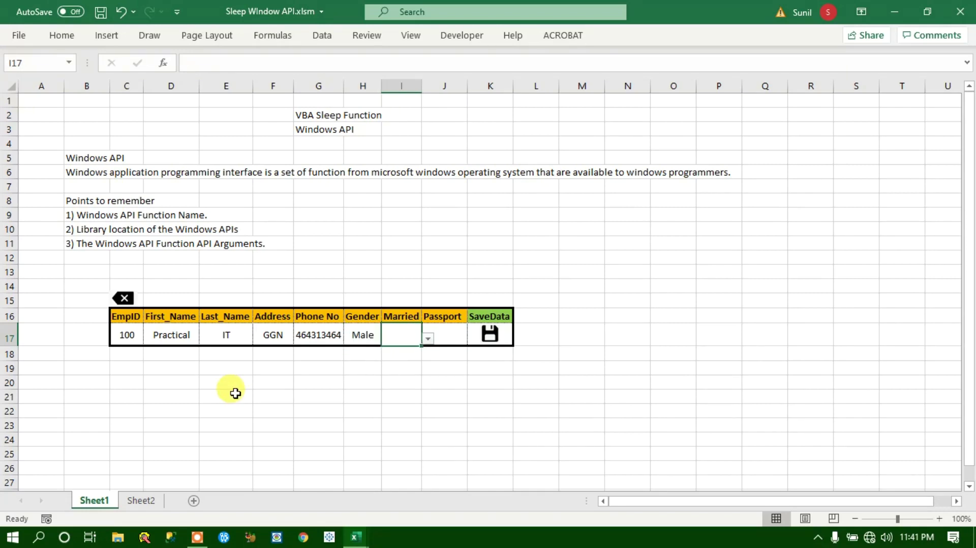
key("alt+Down")
key("Down")
key("Return")
key("Tab")
key("alt+Down")
key("Down")
key("Down")
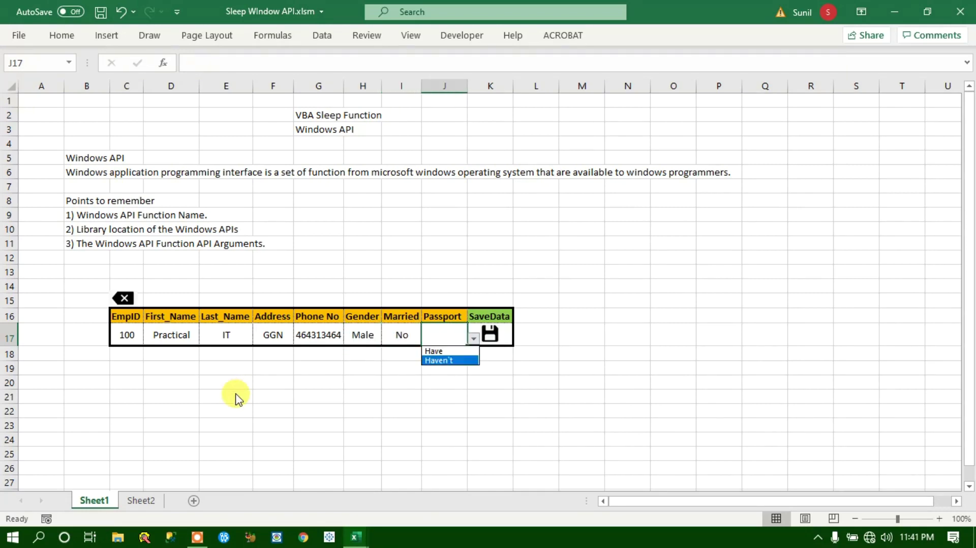
key("Up")
key("Return")
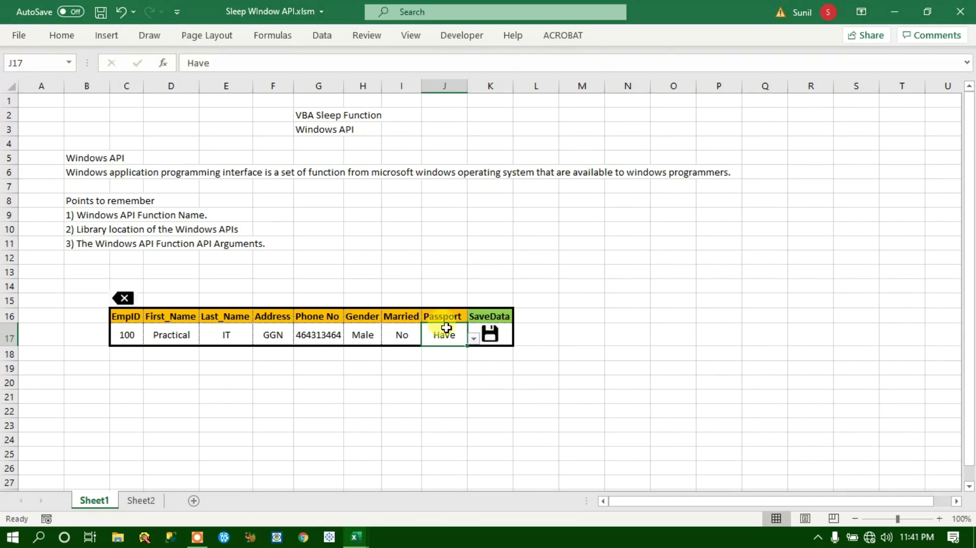
left_click(500, 245)
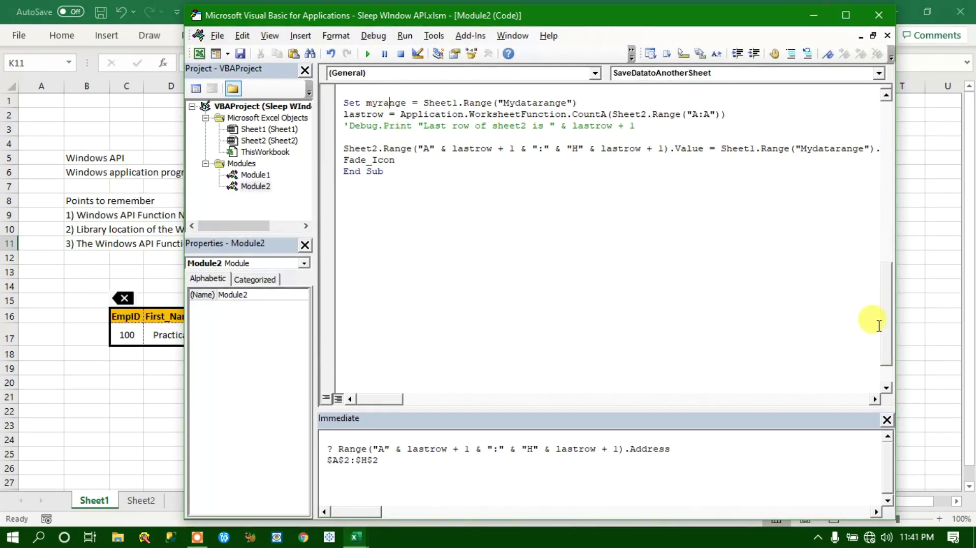
- Scroll through the Module2 code, then bring the workbook forward and glance at Sheet1 and Sheet2
left_click_drag(887, 349, 885, 278)
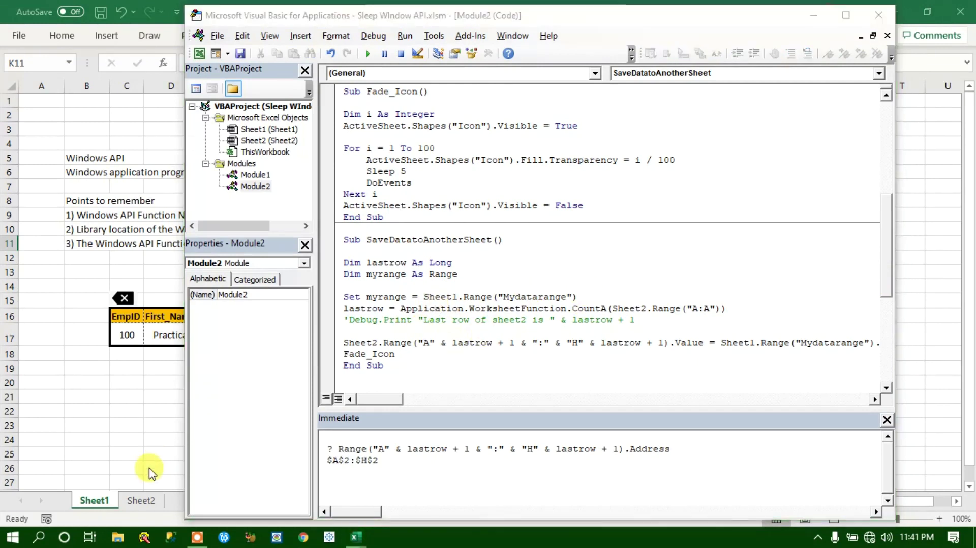
left_click(140, 500)
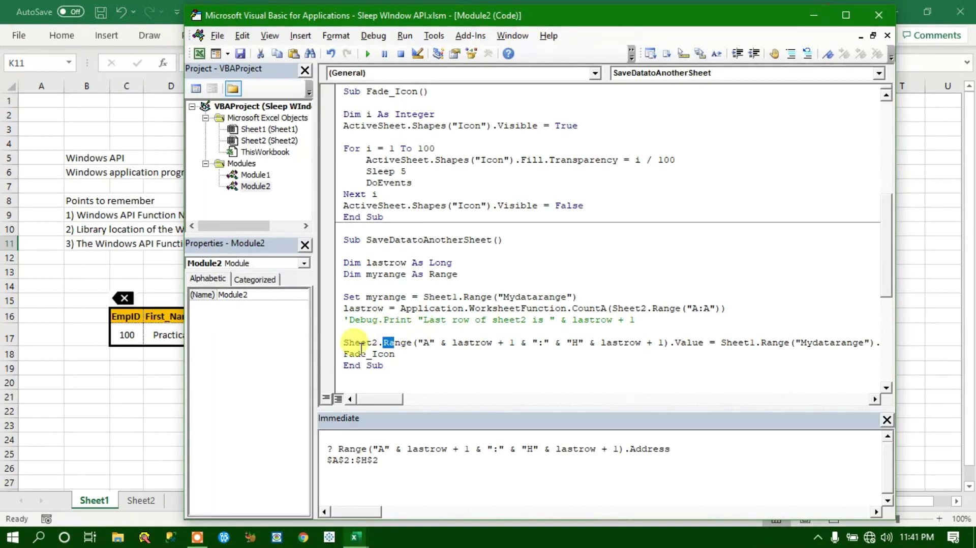
left_click(133, 359)
left_click_drag(127, 335, 354, 336)
left_click(318, 382)
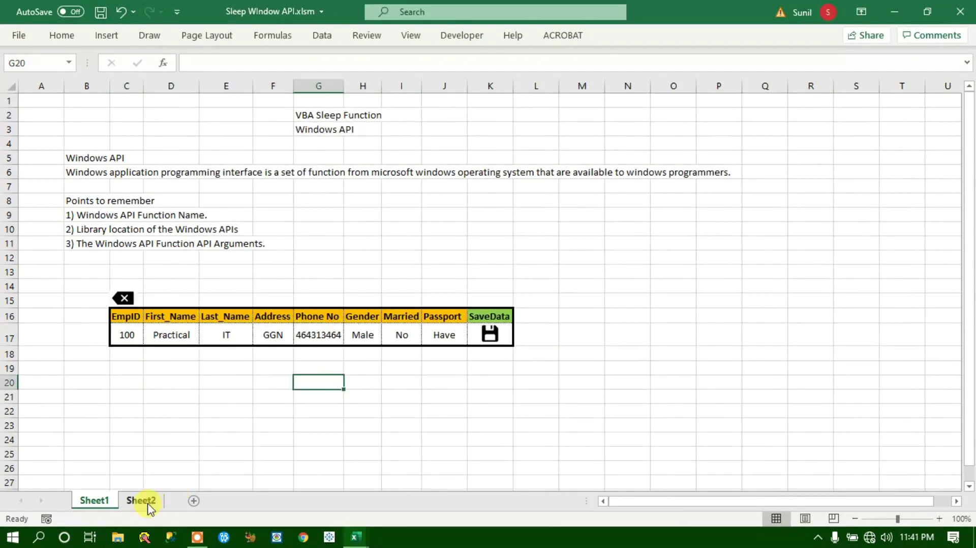
left_click(144, 502)
- Back in the editor, inspect the Fade_Icon call and procedure, then return to the Excel worksheet
left_click(86, 501)
key("alt+Tab")
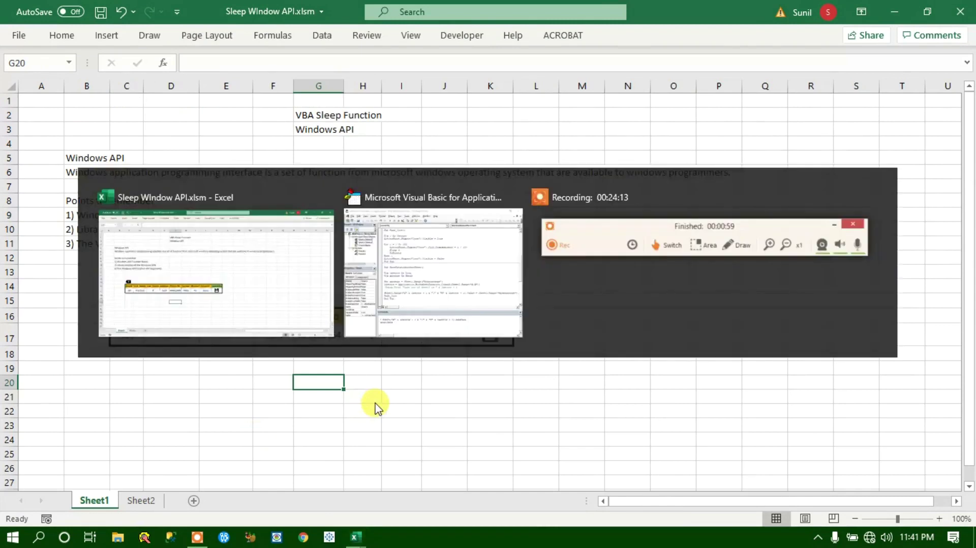
left_click(366, 355)
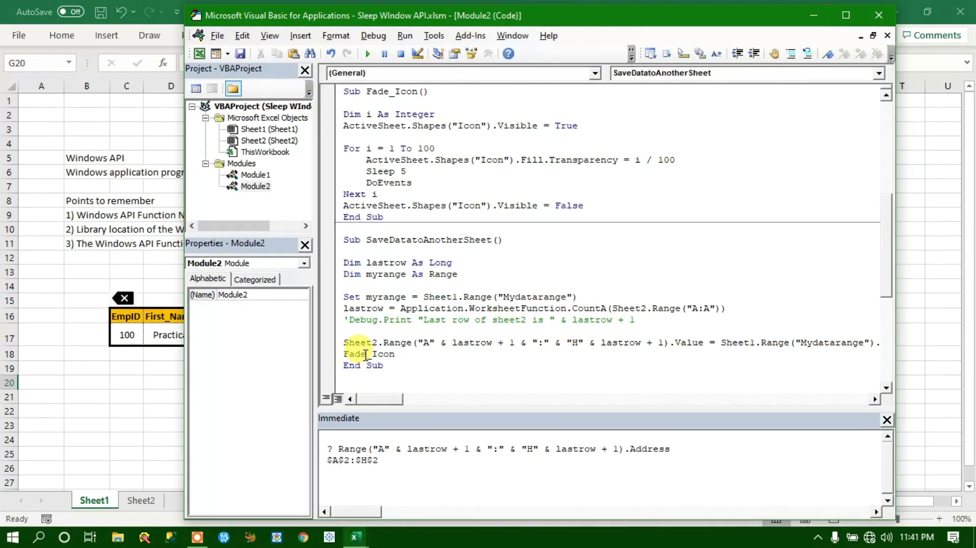
double_click(366, 355)
left_click(446, 157)
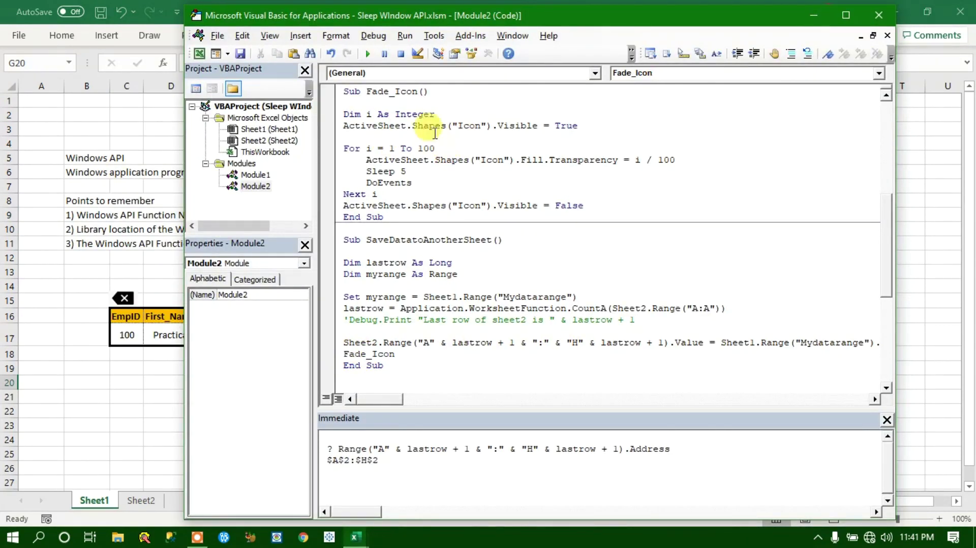
key("alt+Tab")
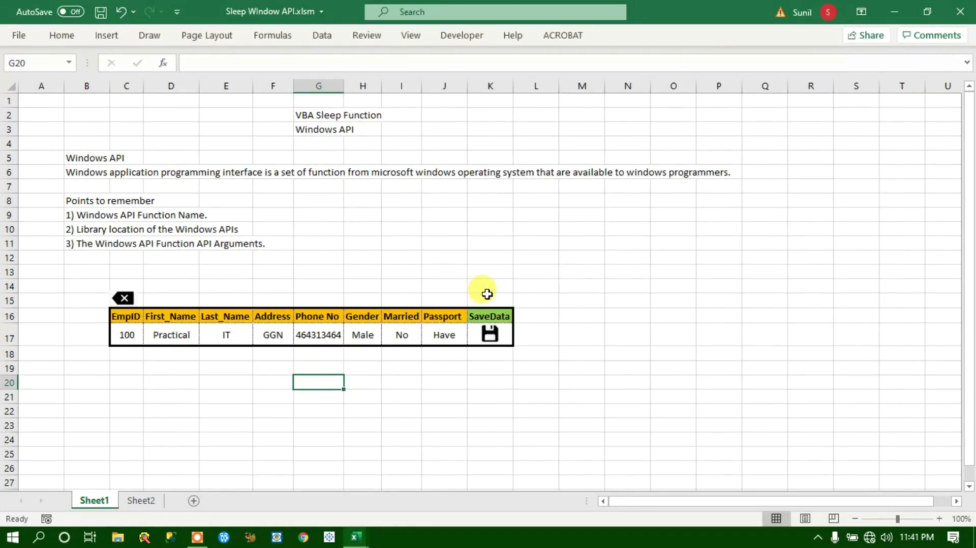
- Save the EmpID 100 row with the SaveData icon, confirm it in Sheet2 row 2, and return to Sheet1
key("alt+Tab")
key("alt+Tab")
left_click(171, 257)
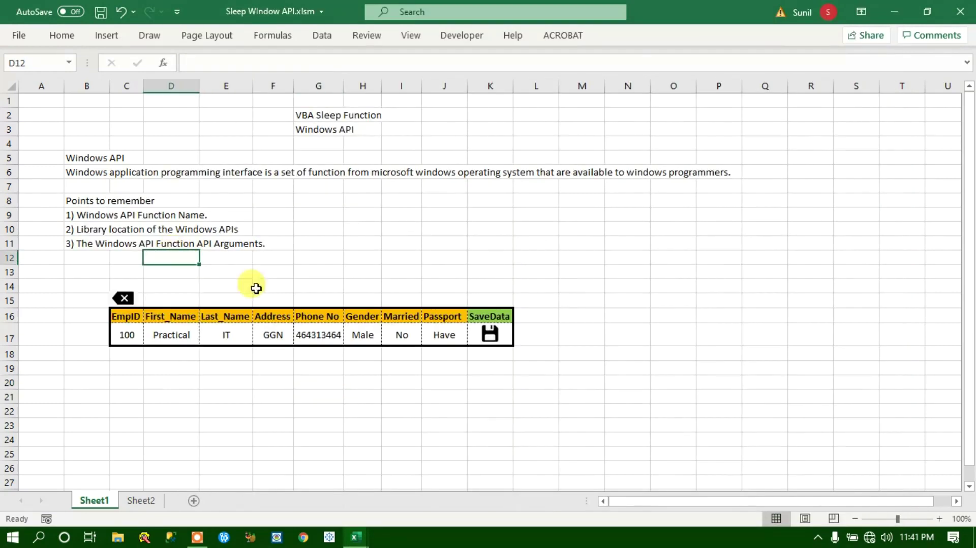
left_click(488, 340)
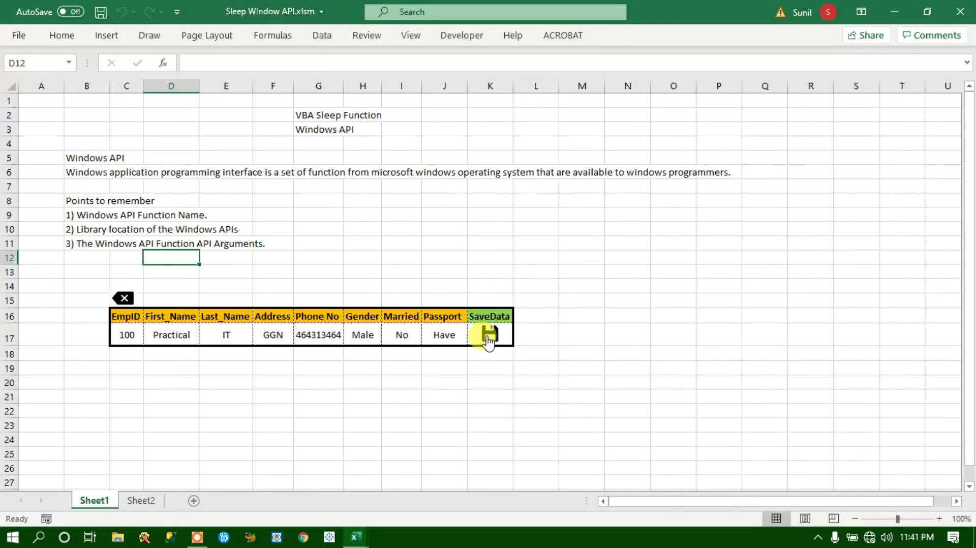
left_click(143, 501)
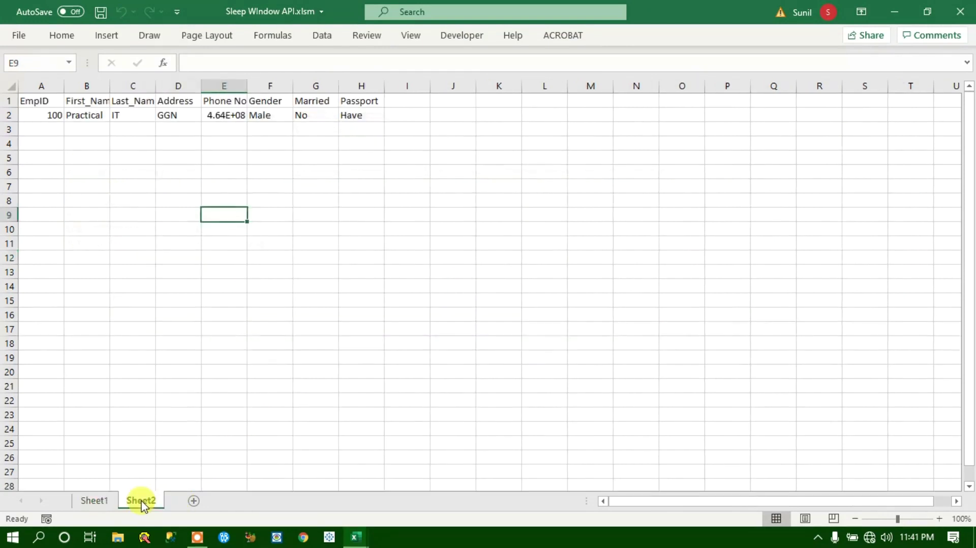
left_click(84, 501)
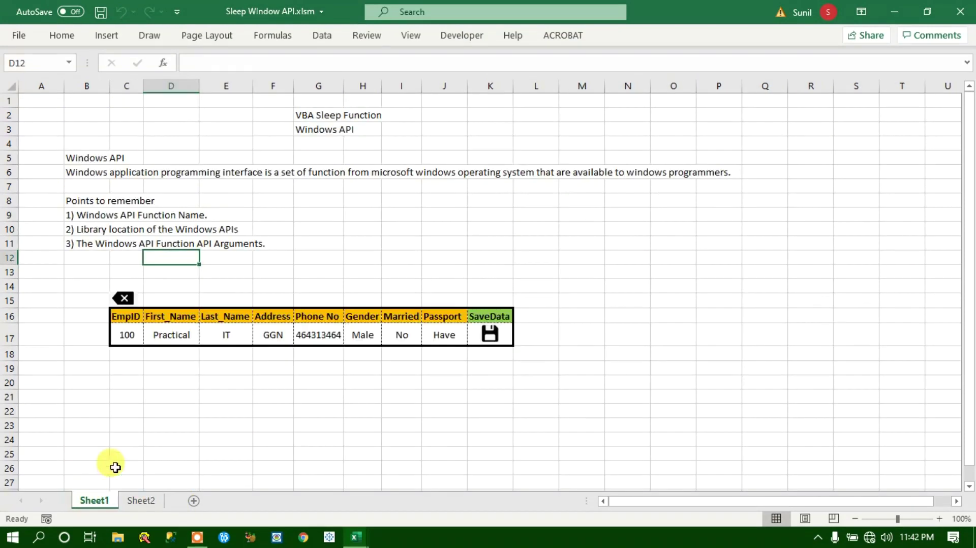
- Clear the entry row and enter EmpID 101, the employee's first and last name, address USA, and a phone number
left_click(124, 299)
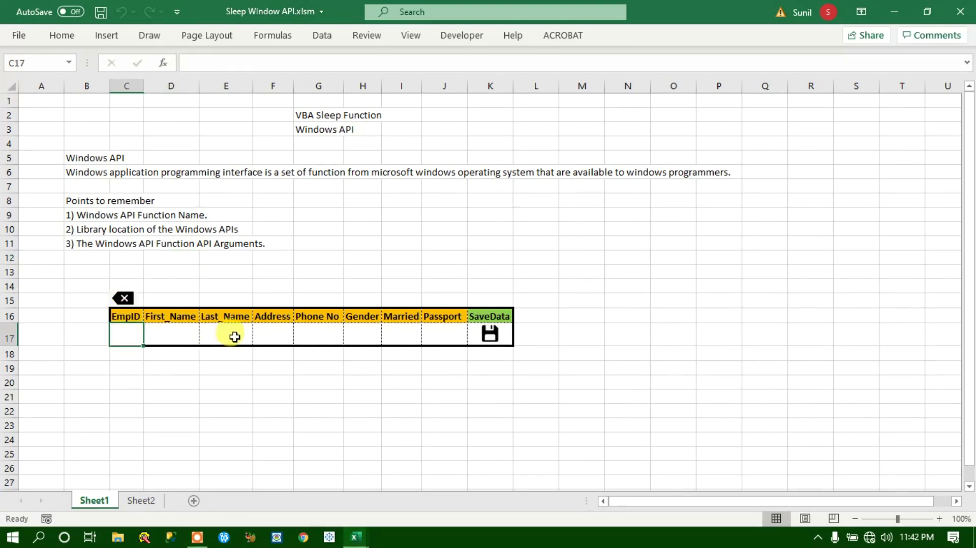
type("101")
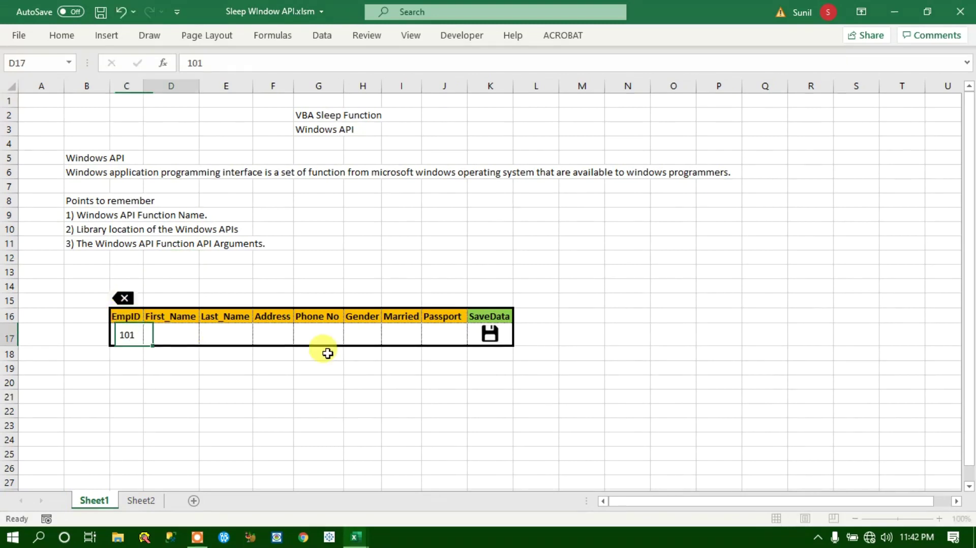
key("Tab")
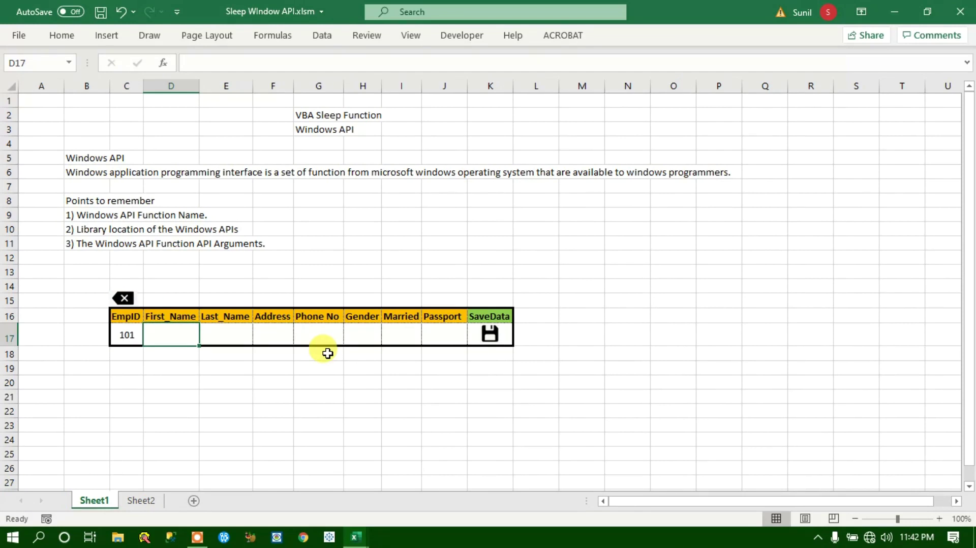
type("Jay")
key("Tab")
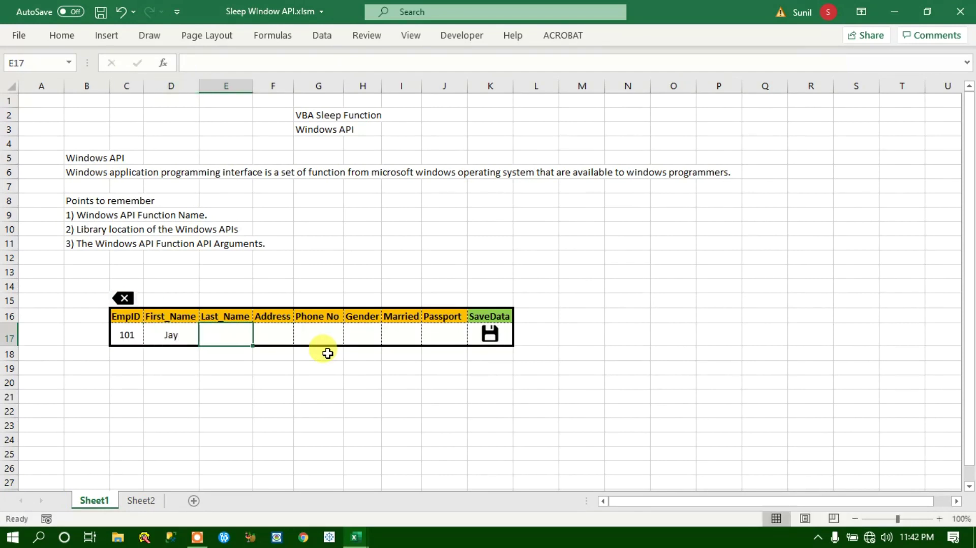
type("Hanry")
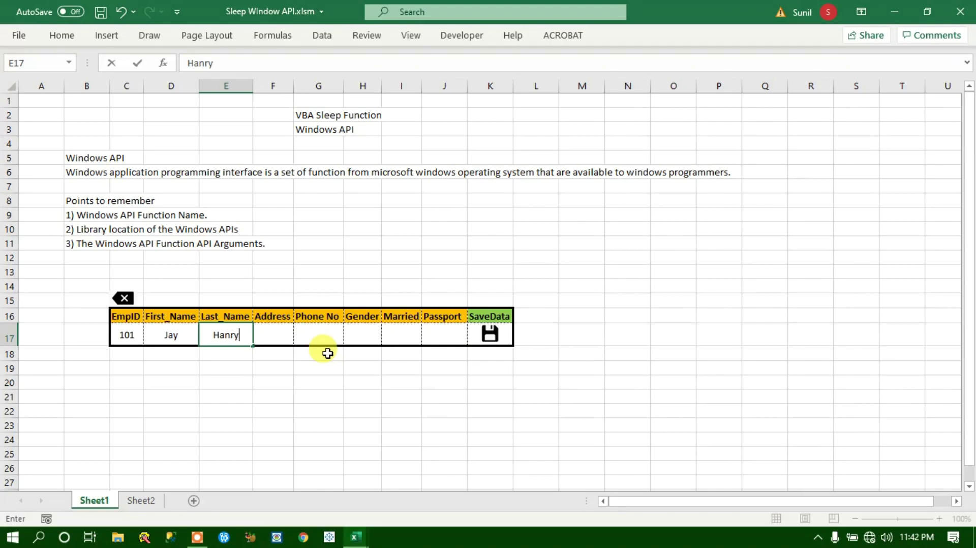
key("Tab")
type("USA")
key("Tab")
type("46316")
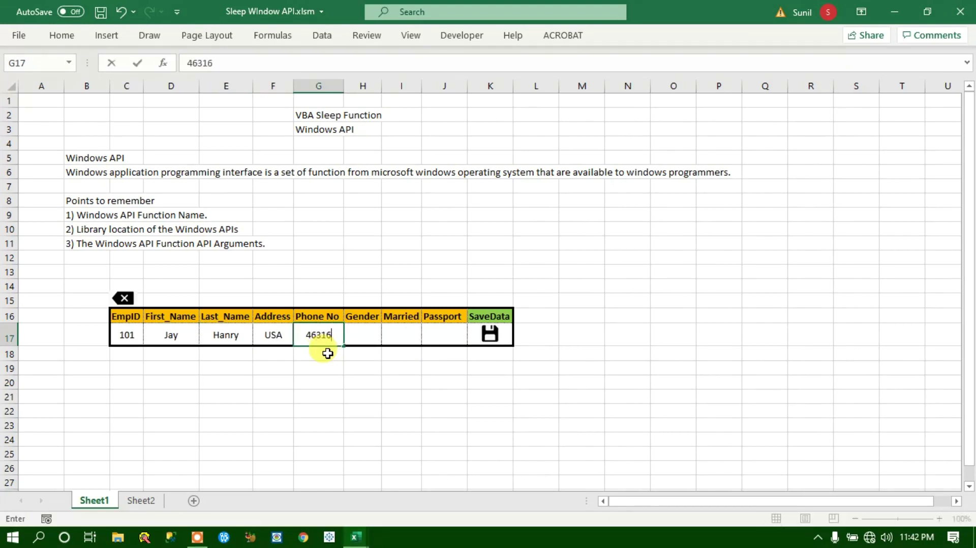
key("Tab")
- Pick Male for Gender, Yes for Married and Have for Passport from the dropdown lists
key("alt+Down")
key("Up")
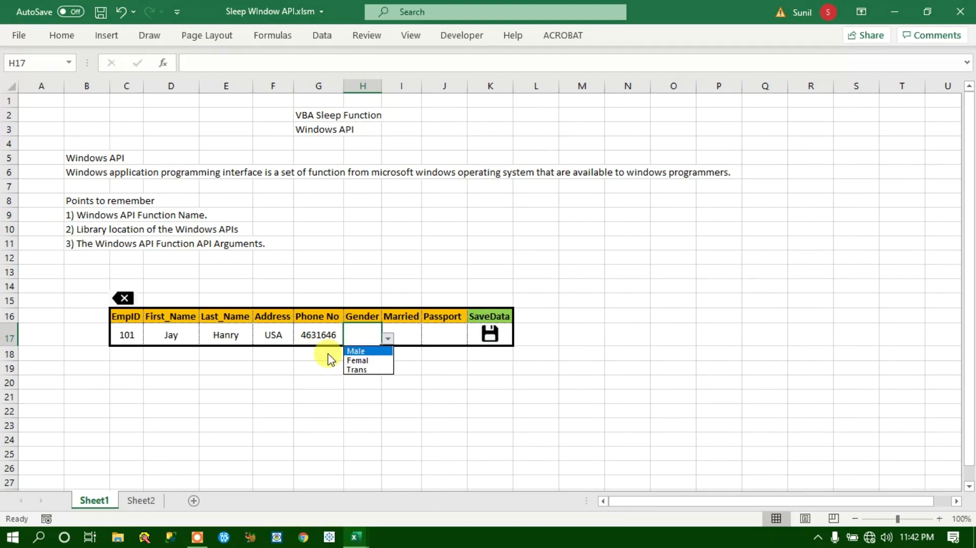
key("Return")
key("Tab")
key("alt+Down")
key("Return")
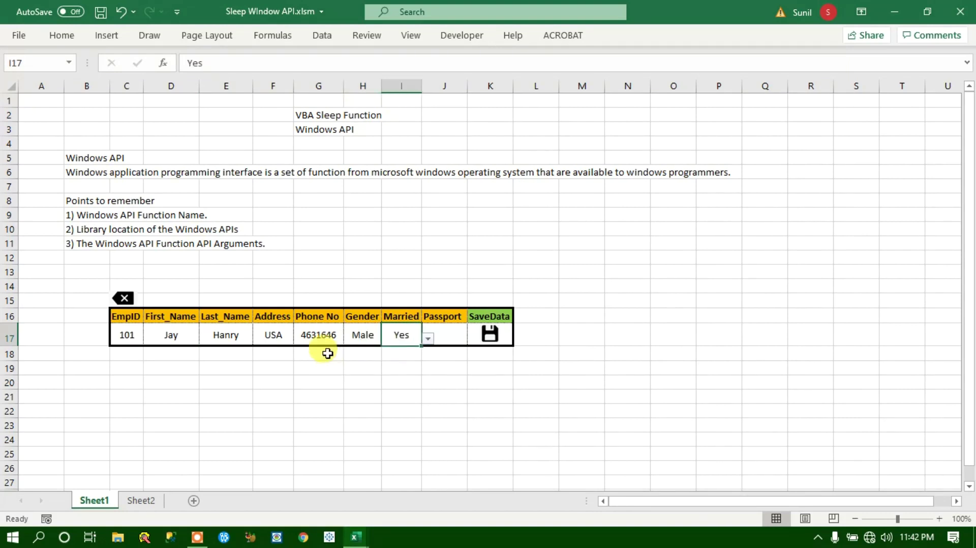
key("Tab")
key("Tab")
key("shift+Tab")
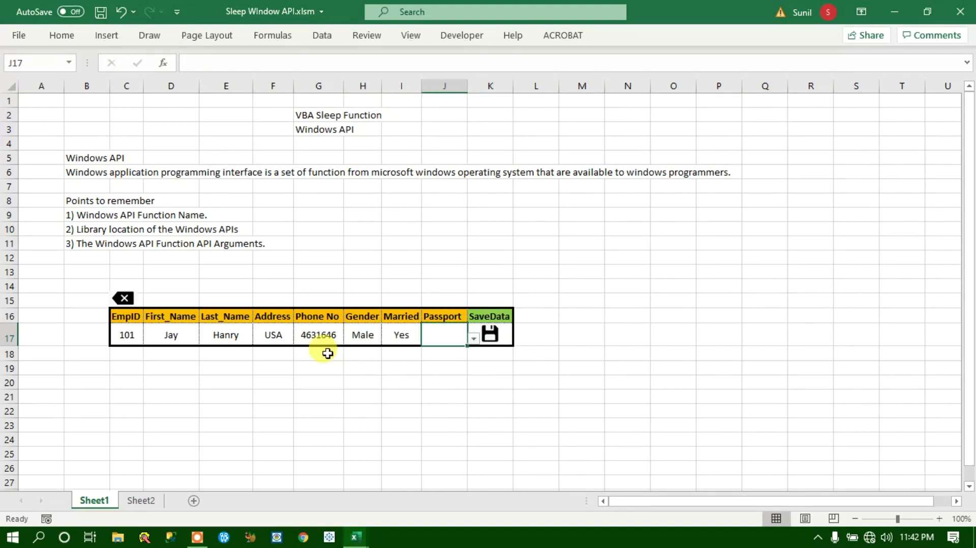
key("alt+Down")
key("Up")
key("Return")
- Save the EmpID 101 record with the SaveData icon and check it in Sheet2 row 3
left_click(401, 243)
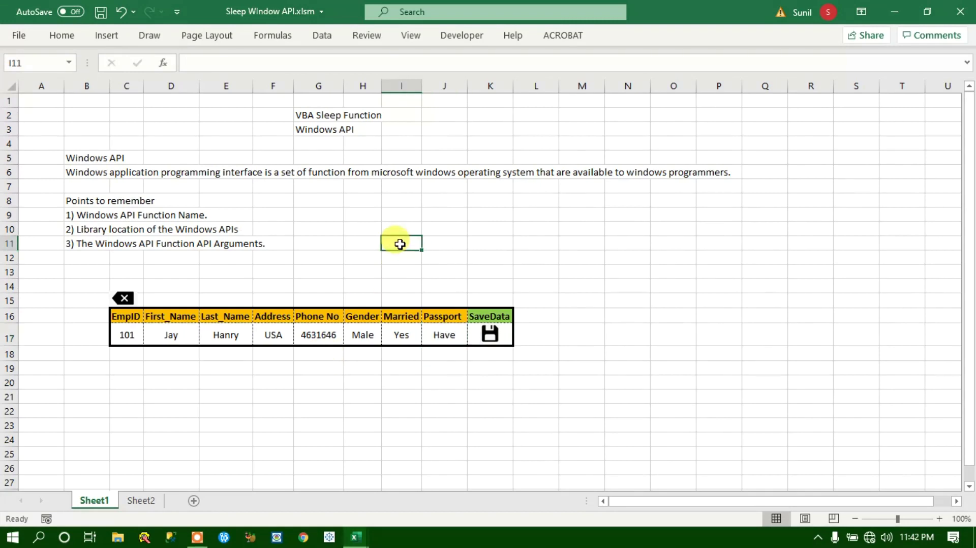
left_click(490, 336)
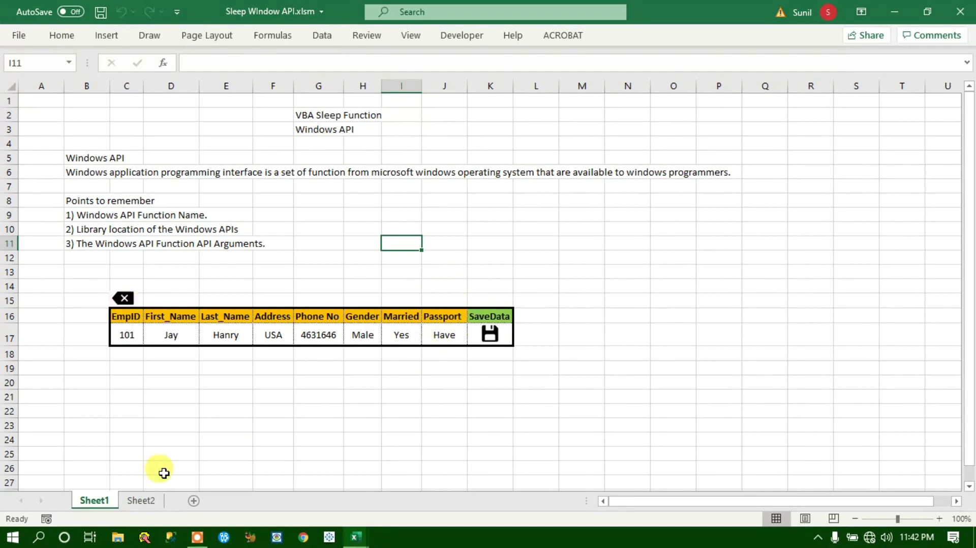
left_click(141, 501)
left_click(45, 142)
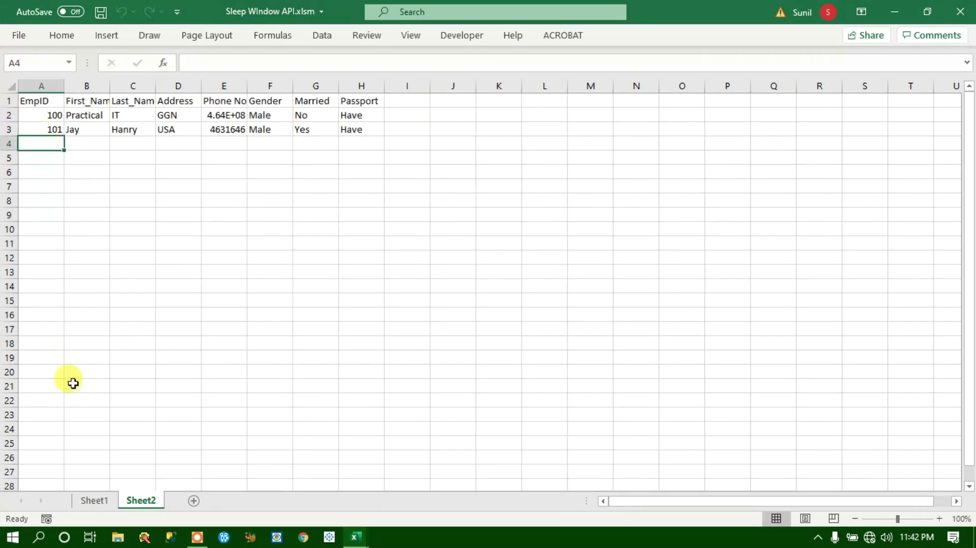
- Save the EmpID 101 record twice more, verify Sheet2 rows 4 and 5, then go back to Sheet1
left_click(94, 501)
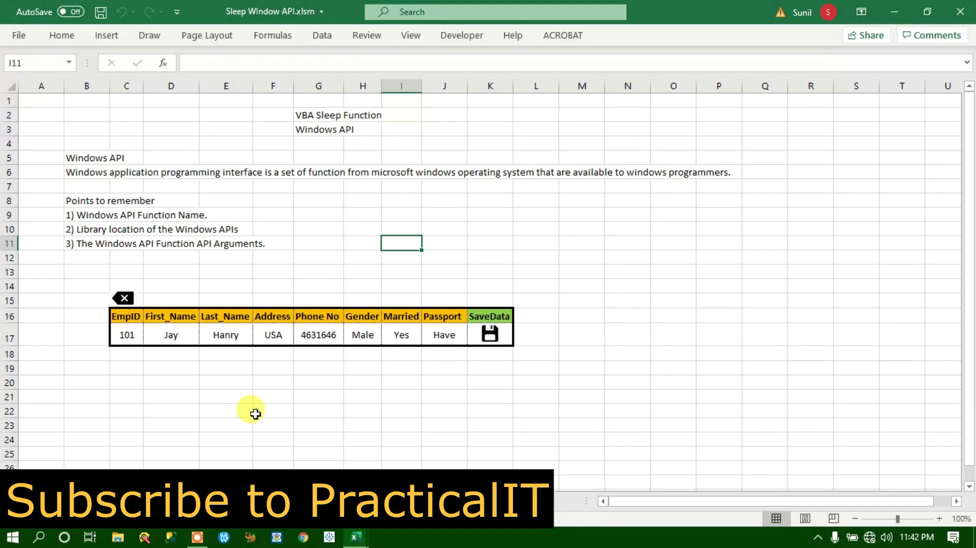
left_click(490, 335)
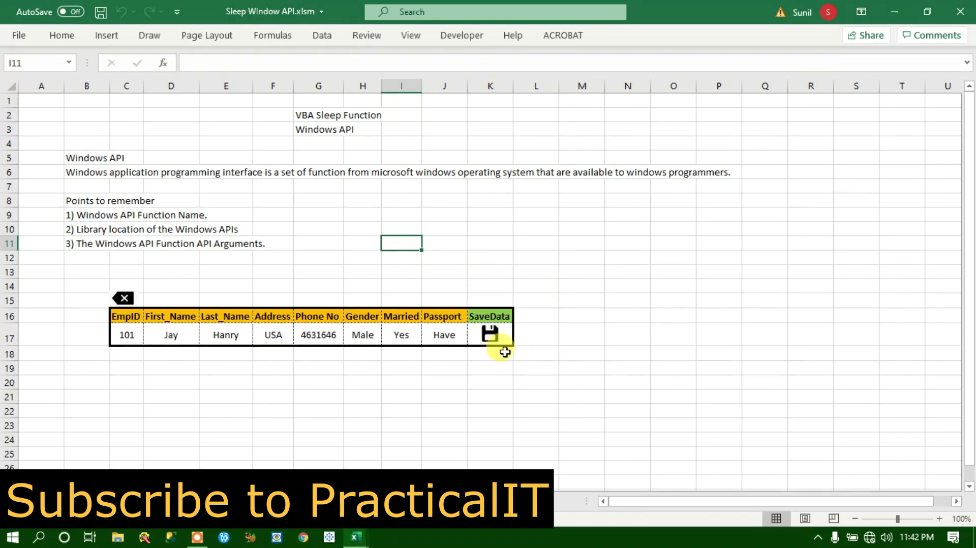
left_click(487, 335)
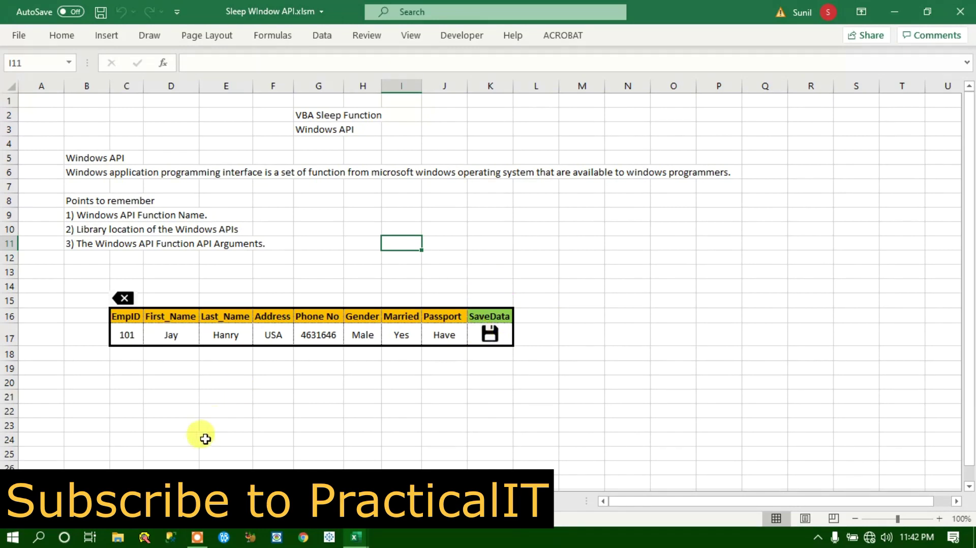
left_click(92, 501)
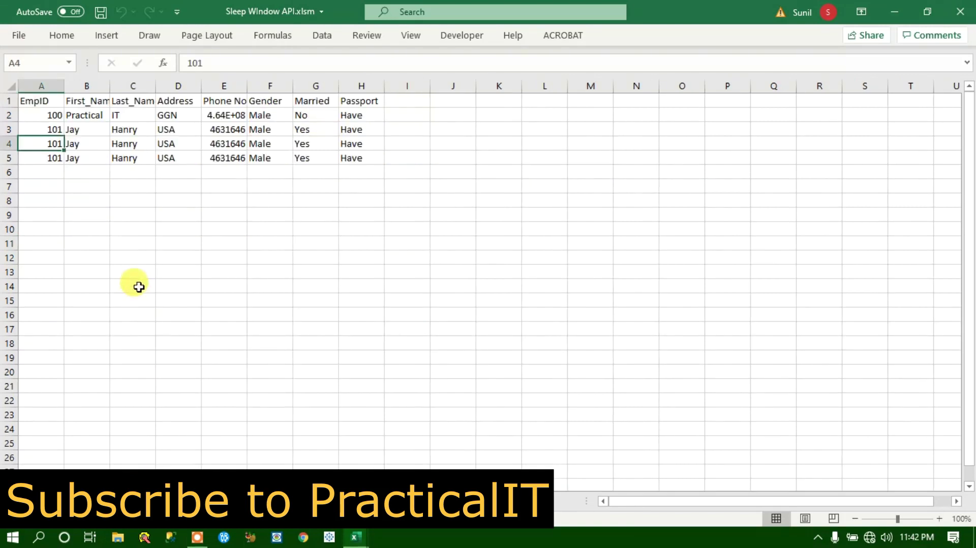
left_click(136, 286)
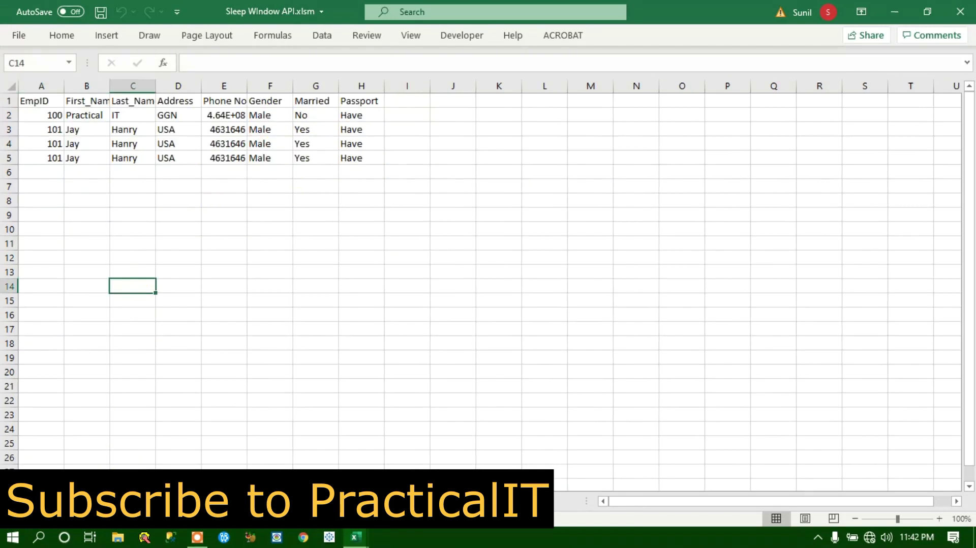
key("ctrl+Page_Up")
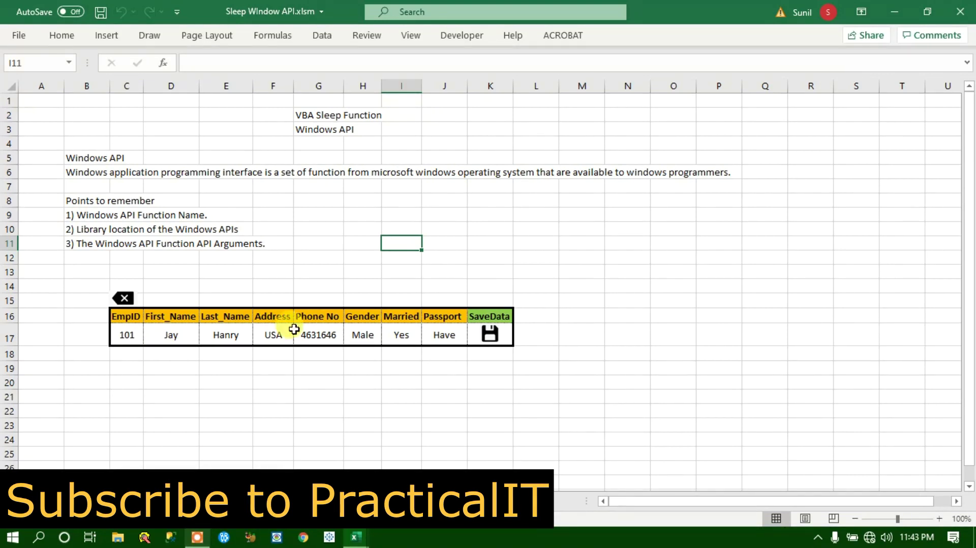
- Click an empty cell above the Sheet1 entry table holding the EmpID 101 record
left_click(295, 301)
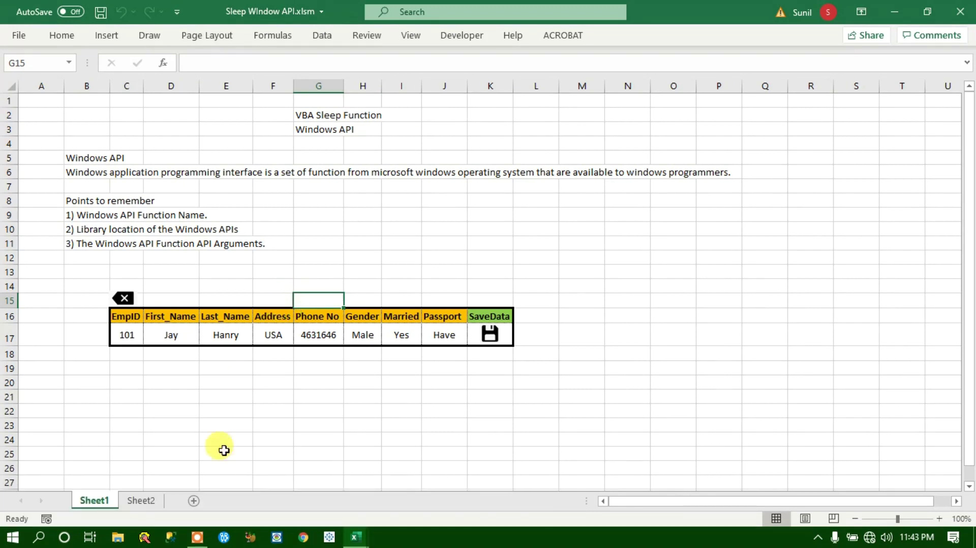
left_click(198, 539)
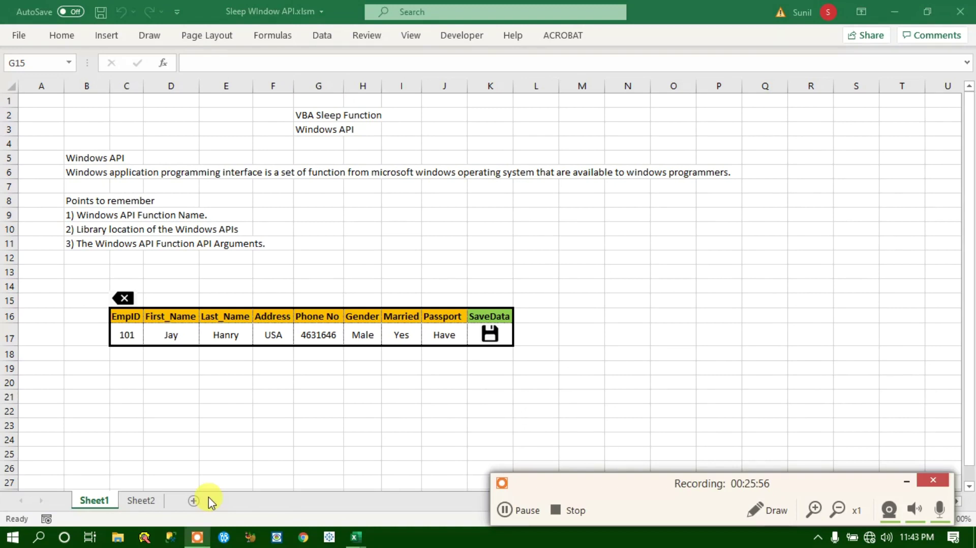